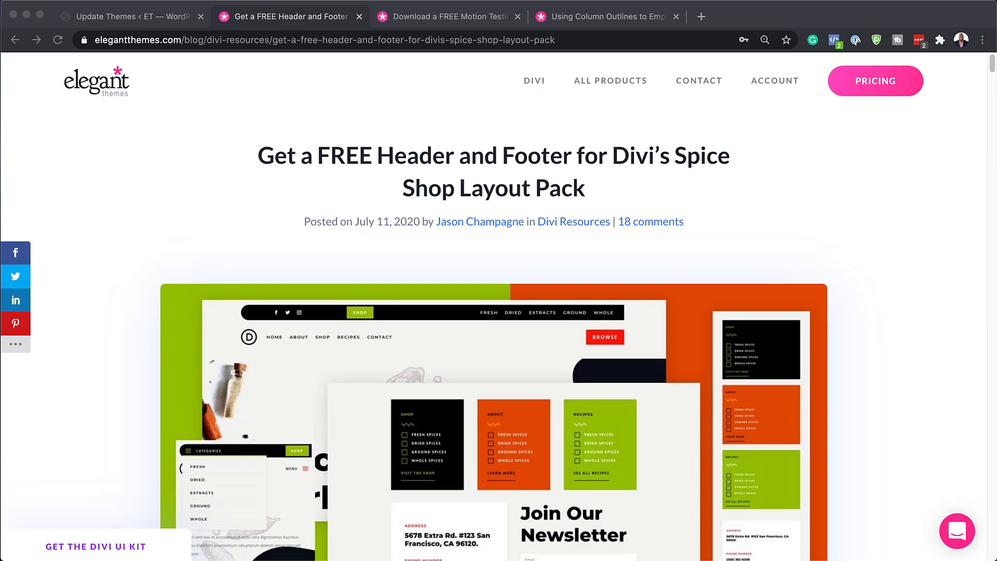
Step: Scroll the blog post down to the 'Check Out The Spice Shop Global Header & Footer Template Below' banner
{"action": "scroll", "coordinate": [498, 312], "scroll_direction": "down", "scroll_amount": 10}
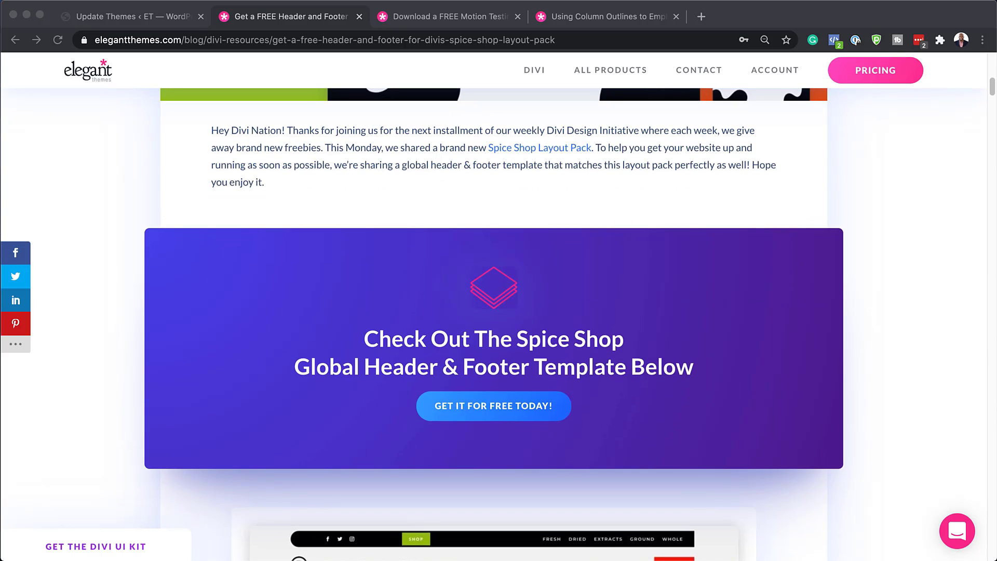
Step: Subscribe with an email address and download the Spice Shop header and footer template zip
{"action": "left_click", "coordinate": [505, 408]}
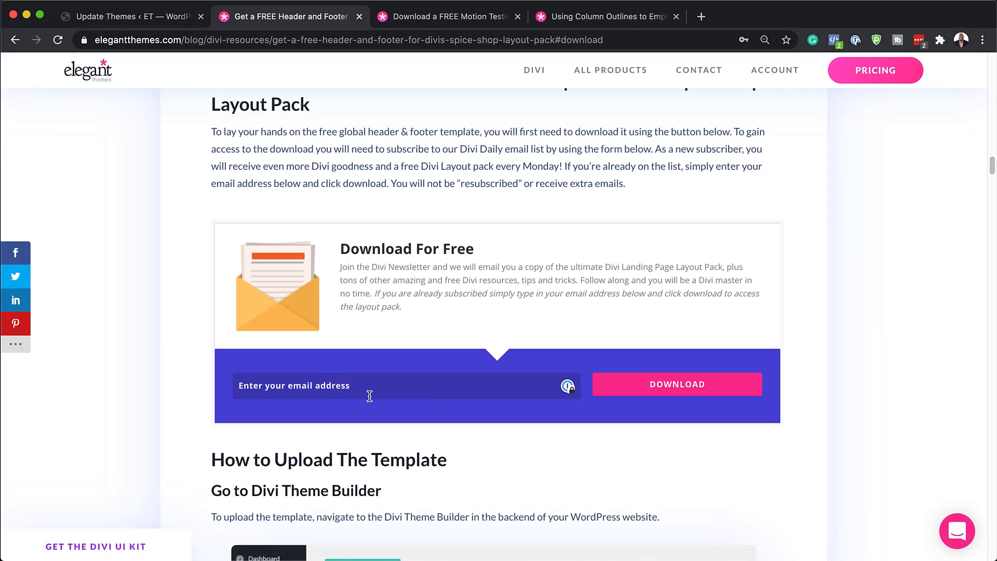
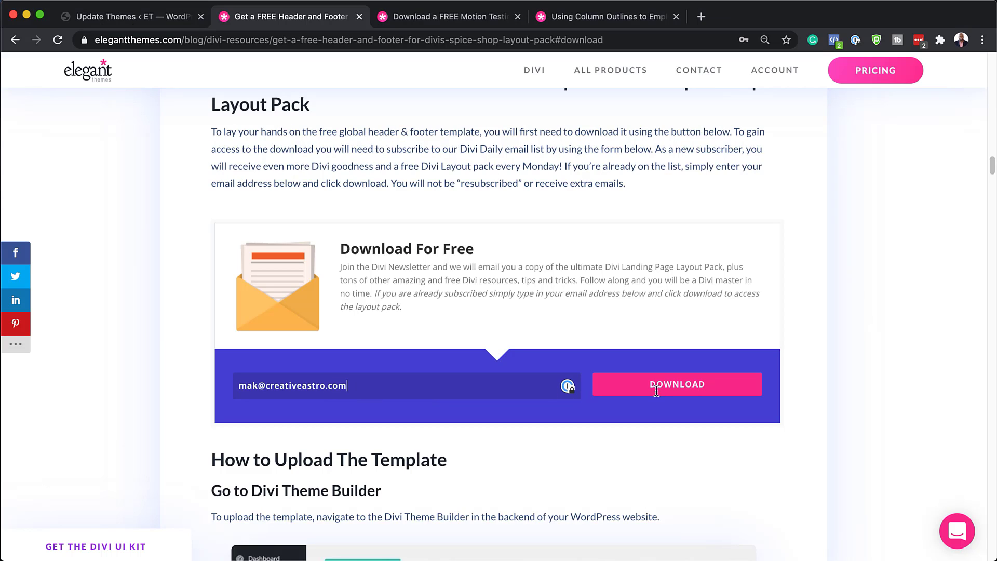
{"action": "left_click", "coordinate": [663, 388]}
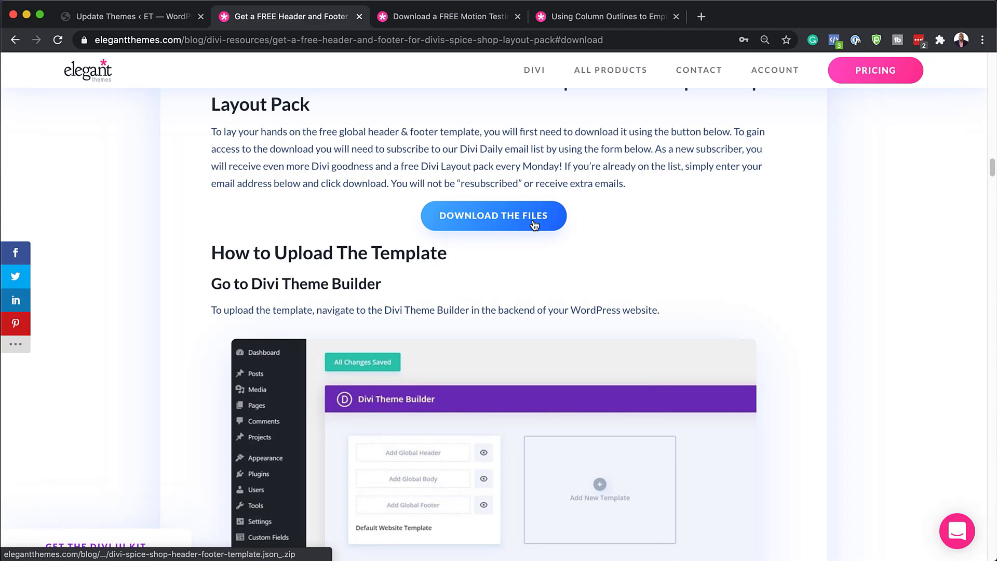
{"action": "left_click", "coordinate": [516, 217]}
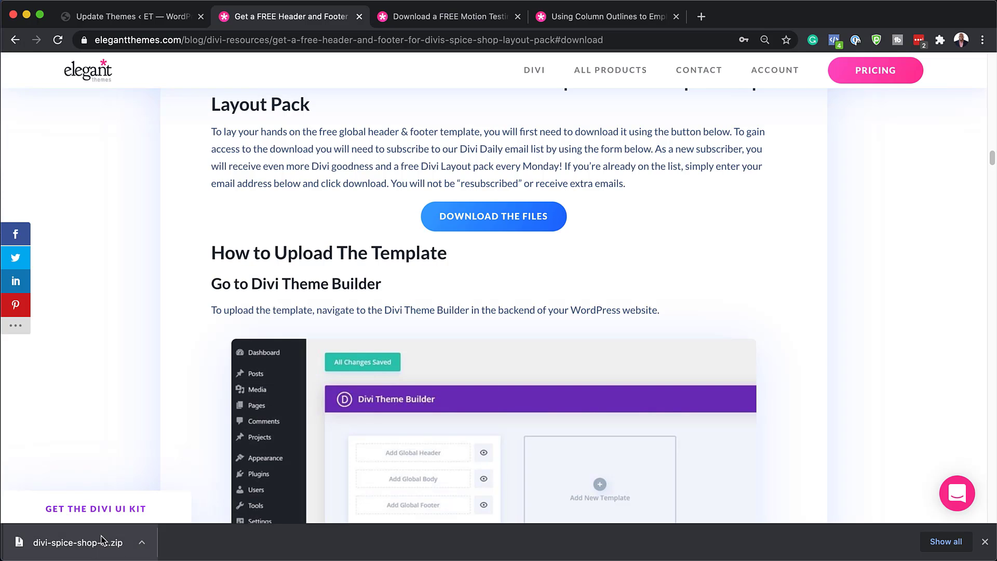
{"action": "left_click", "coordinate": [142, 545]}
Step: Unzip the downloaded archive in Finder to get the Spice Shop template .json, then close the download bar
{"action": "left_click", "coordinate": [189, 527]}
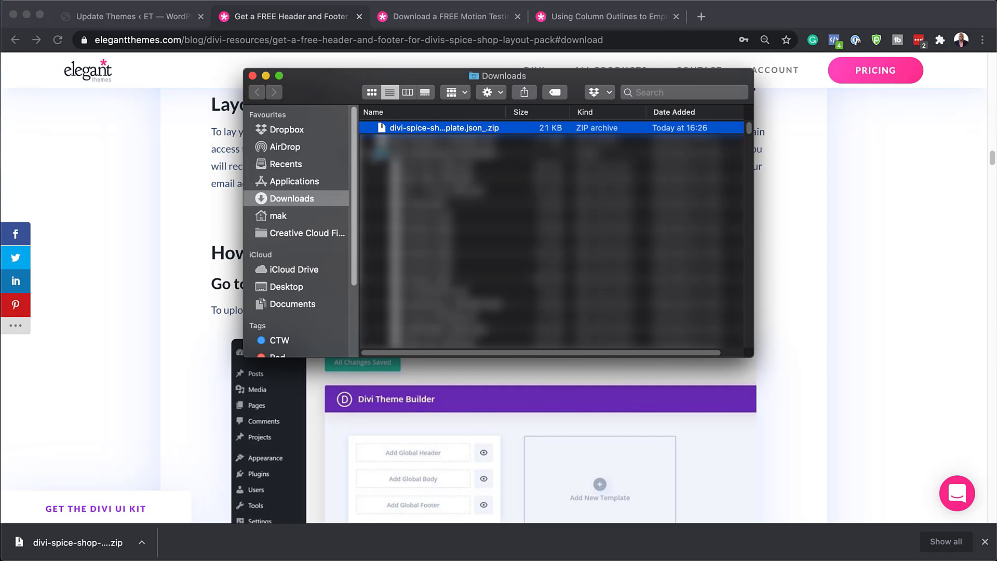
{"action": "double_click", "coordinate": [383, 128]}
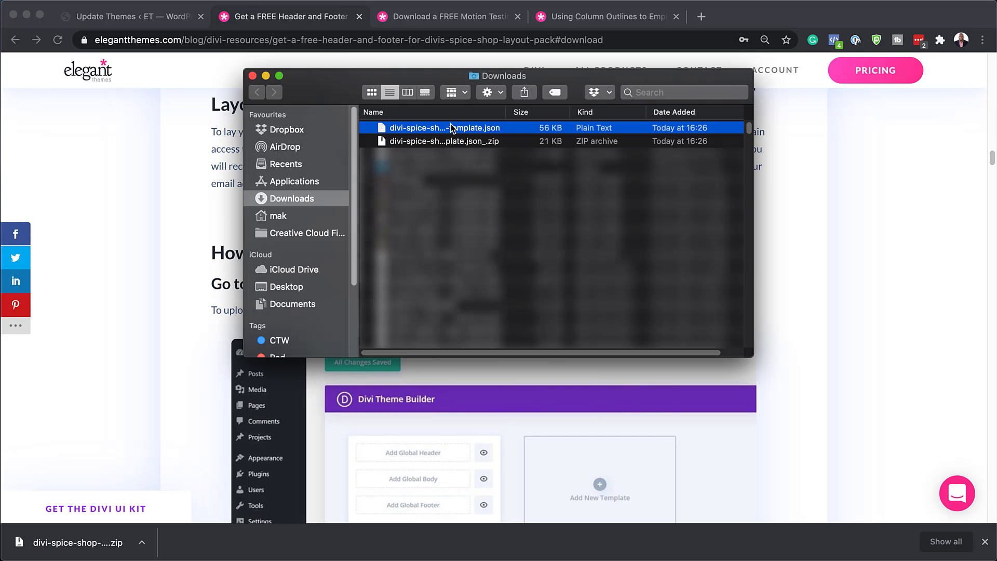
{"action": "left_click_drag", "start_coordinate": [320, 88], "coordinate": [219, 560]}
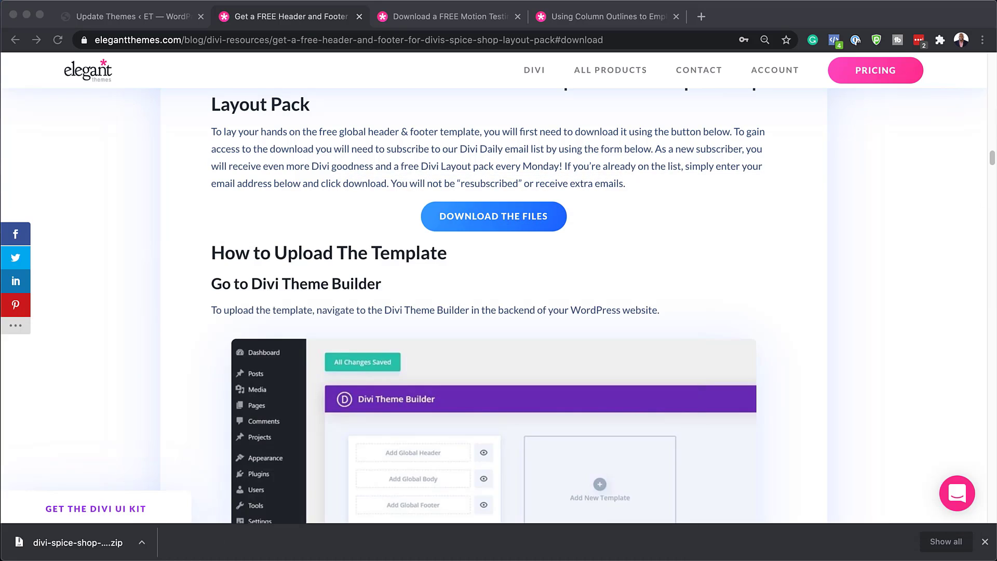
{"action": "left_click", "coordinate": [985, 541]}
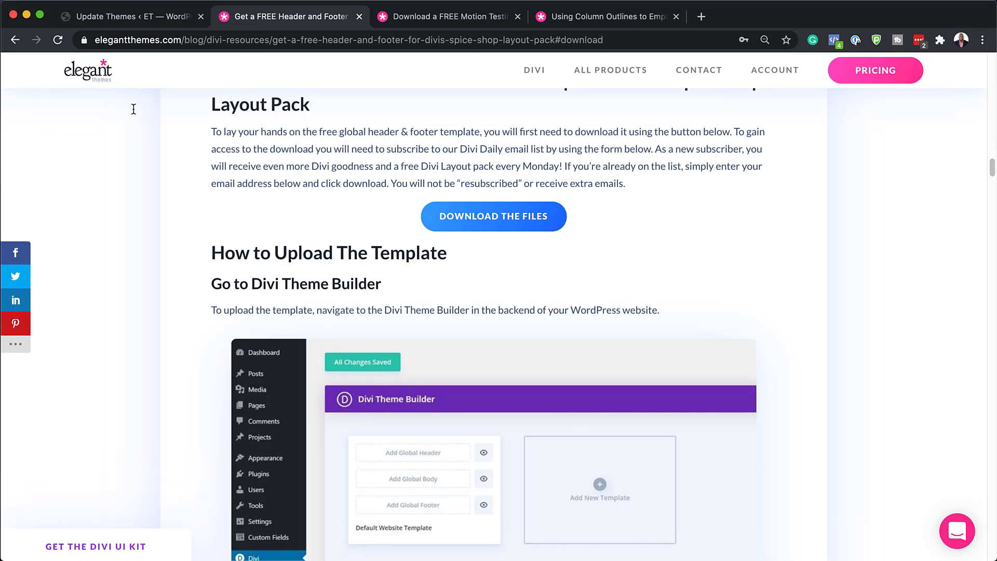
Step: In the WordPress admin, go to Divi > Theme Builder
{"action": "left_click", "coordinate": [133, 16]}
{"action": "scroll", "coordinate": [67, 397], "scroll_direction": "down", "scroll_amount": 3}
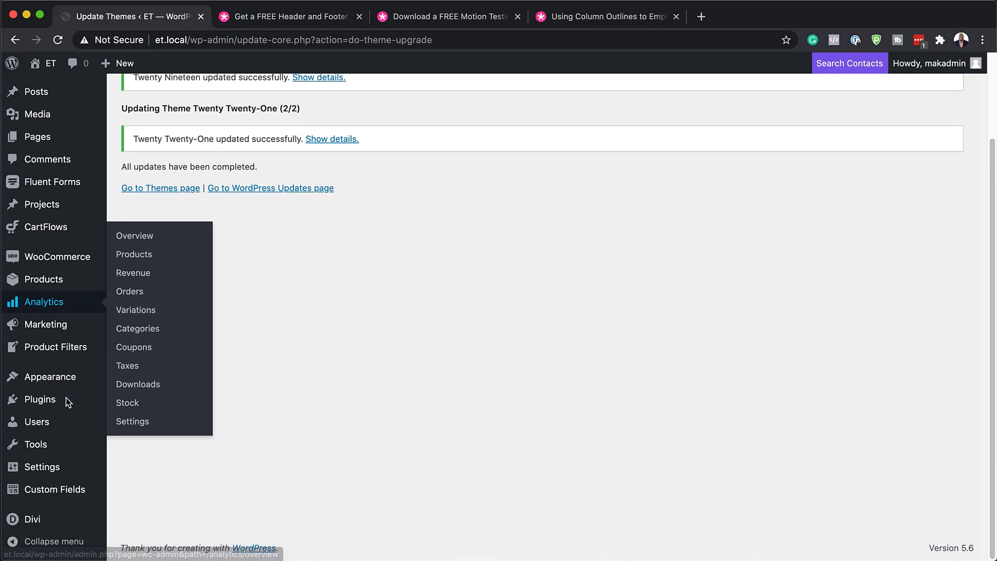
{"action": "mouse_move", "coordinate": [19, 524]}
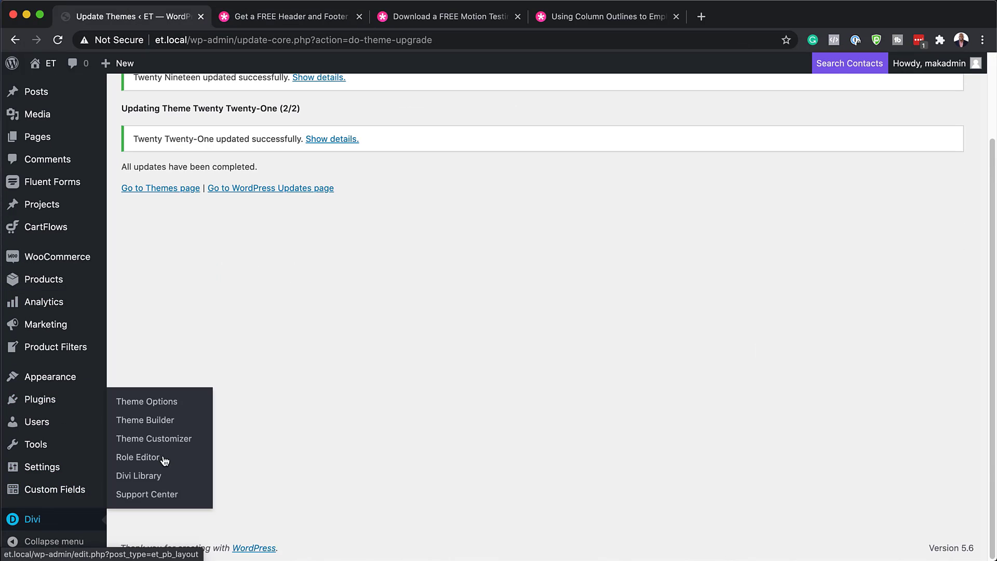
{"action": "left_click", "coordinate": [170, 420]}
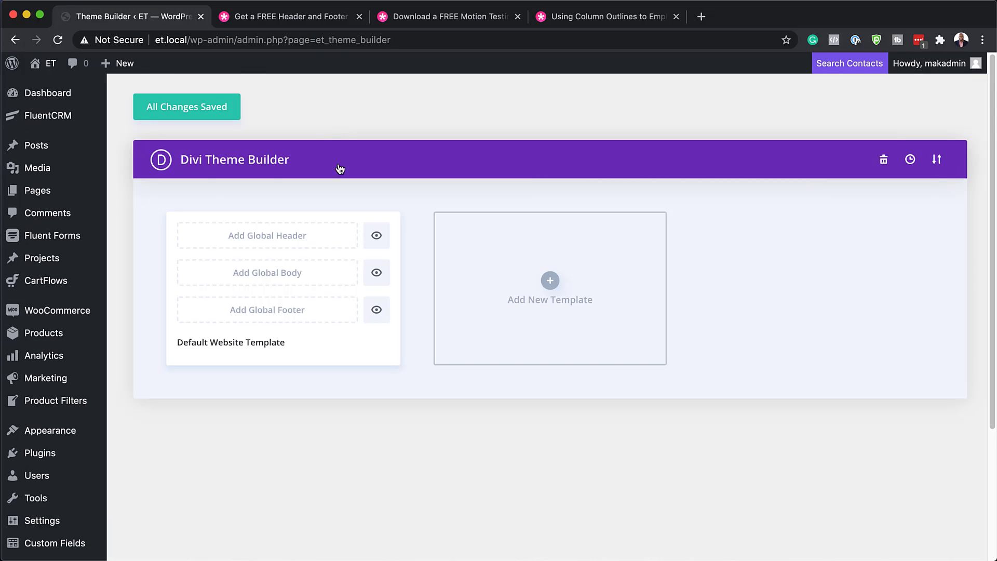
Step: Open the live site in a new tab, view its front page, and return to Theme Builder
{"action": "mouse_move", "coordinate": [43, 65]}
{"action": "left_click", "coordinate": [78, 86], "text": "super"}
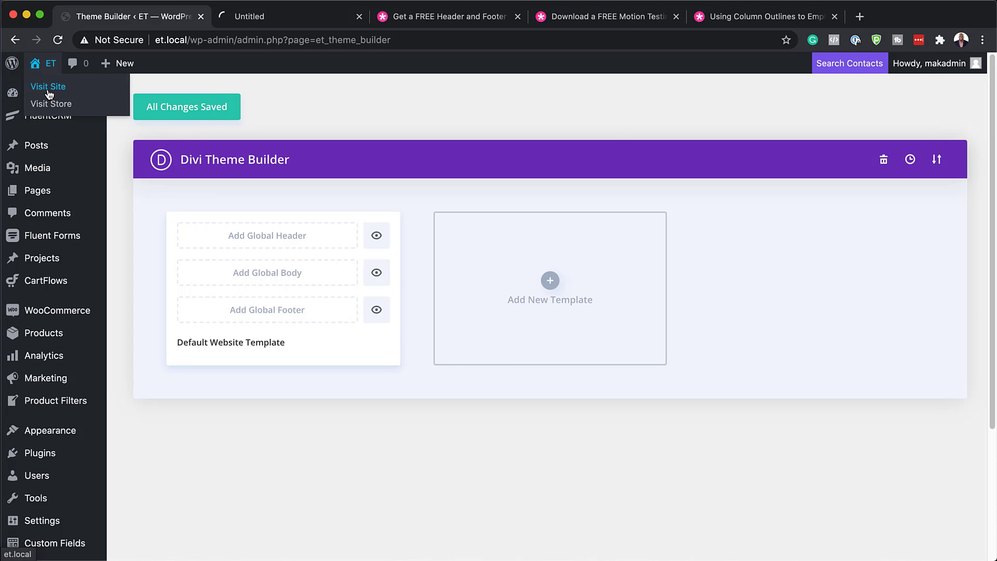
{"action": "left_click", "coordinate": [318, 17]}
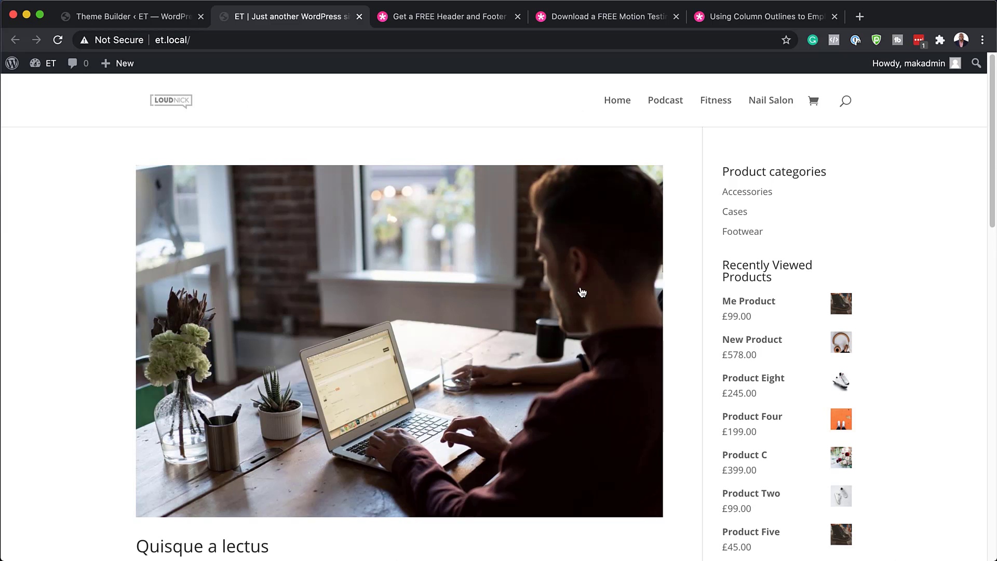
{"action": "scroll", "coordinate": [582, 292], "scroll_direction": "down", "scroll_amount": 15}
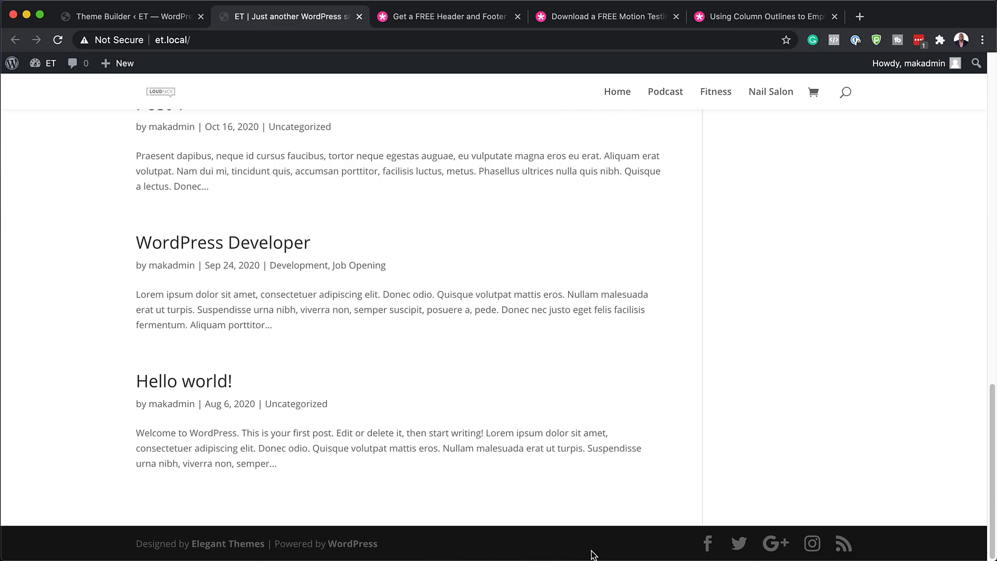
{"action": "left_click", "coordinate": [119, 21]}
{"action": "scroll", "coordinate": [994, 203], "scroll_direction": "down", "scroll_amount": 4}
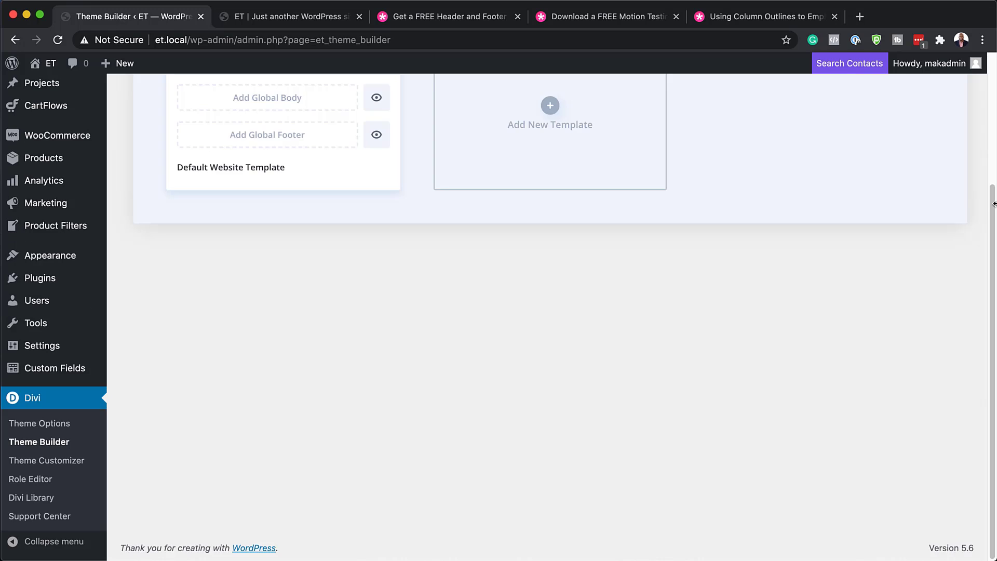
{"action": "scroll", "coordinate": [644, 376], "scroll_direction": "up", "scroll_amount": 4}
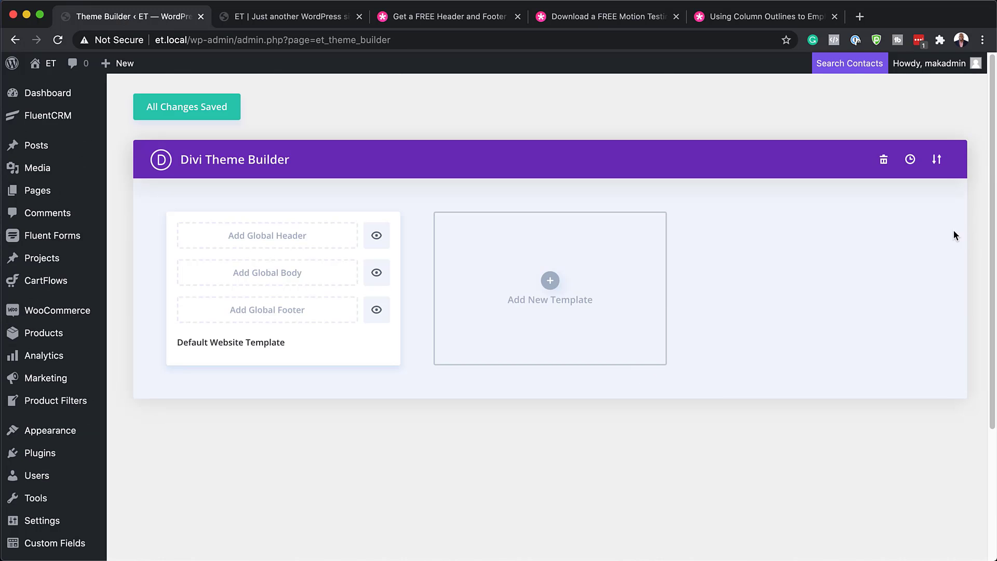
Step: Import the Spice Shop template .json through the portability Import tab
{"action": "left_click", "coordinate": [937, 159]}
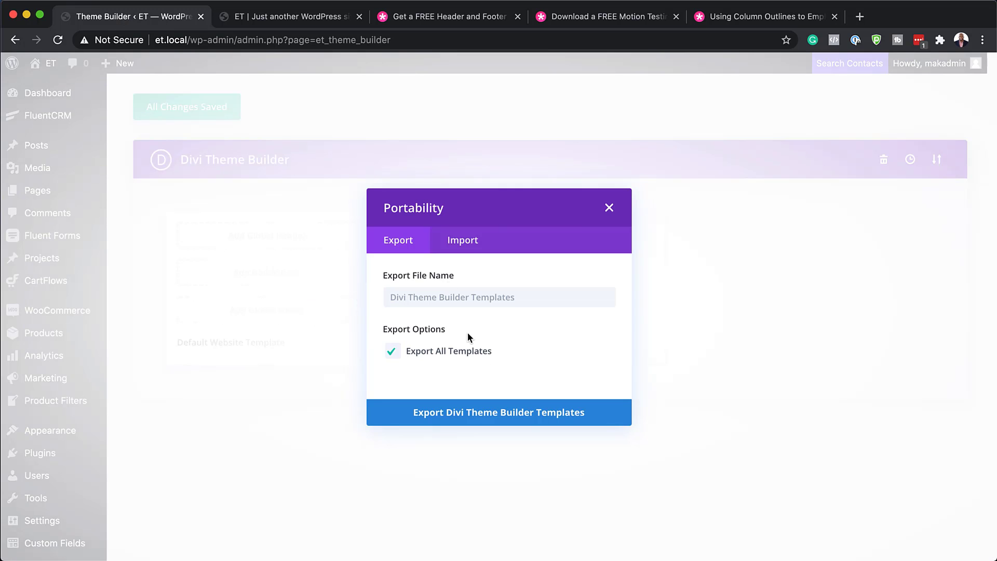
{"action": "left_click", "coordinate": [474, 242]}
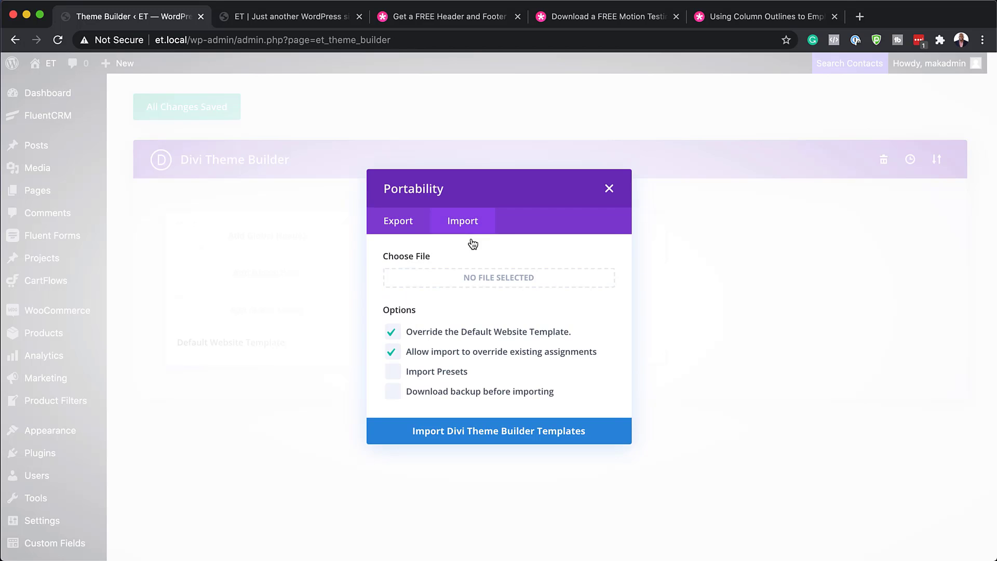
{"action": "left_click", "coordinate": [498, 278]}
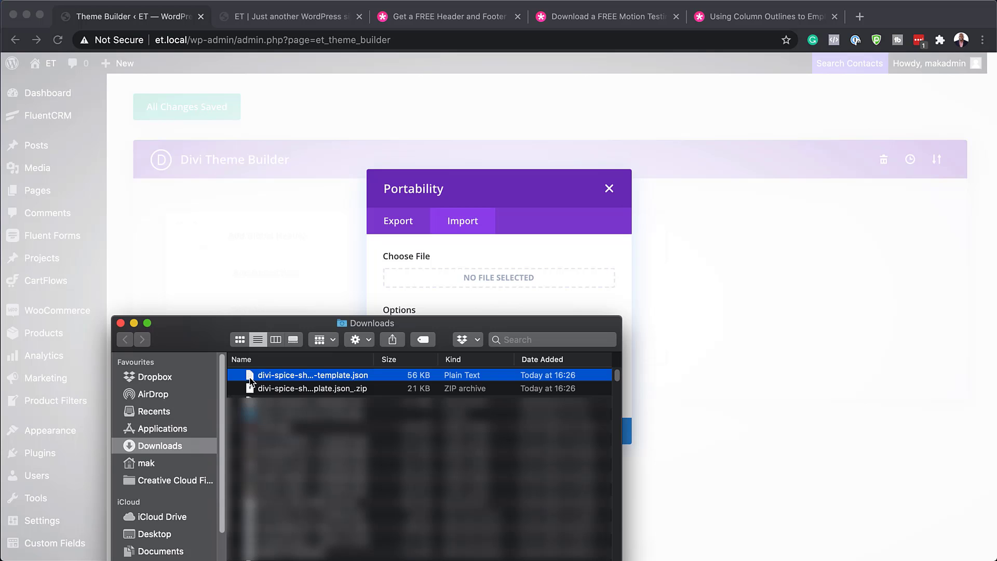
{"action": "left_click_drag", "start_coordinate": [250, 379], "coordinate": [499, 277]}
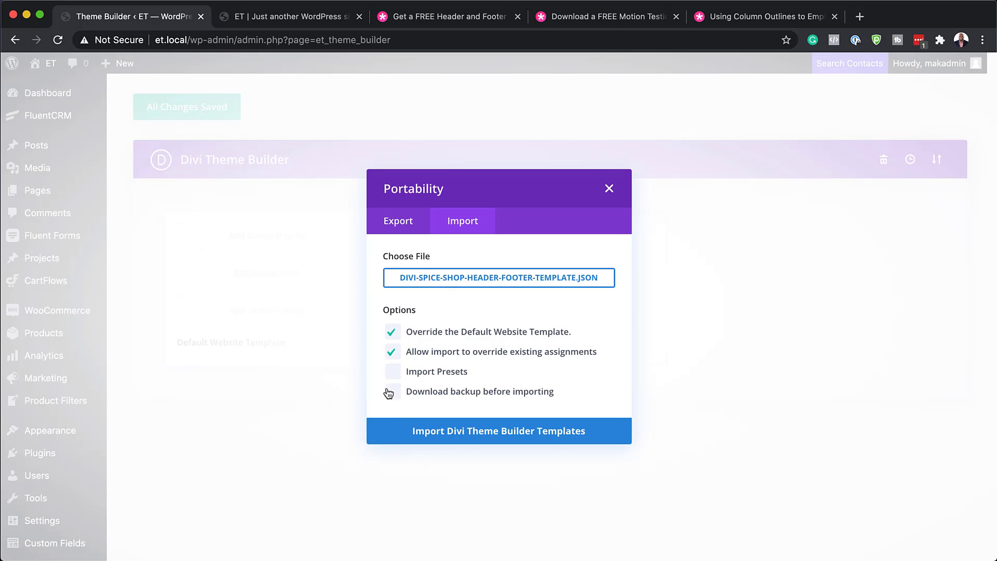
{"action": "left_click", "coordinate": [514, 433]}
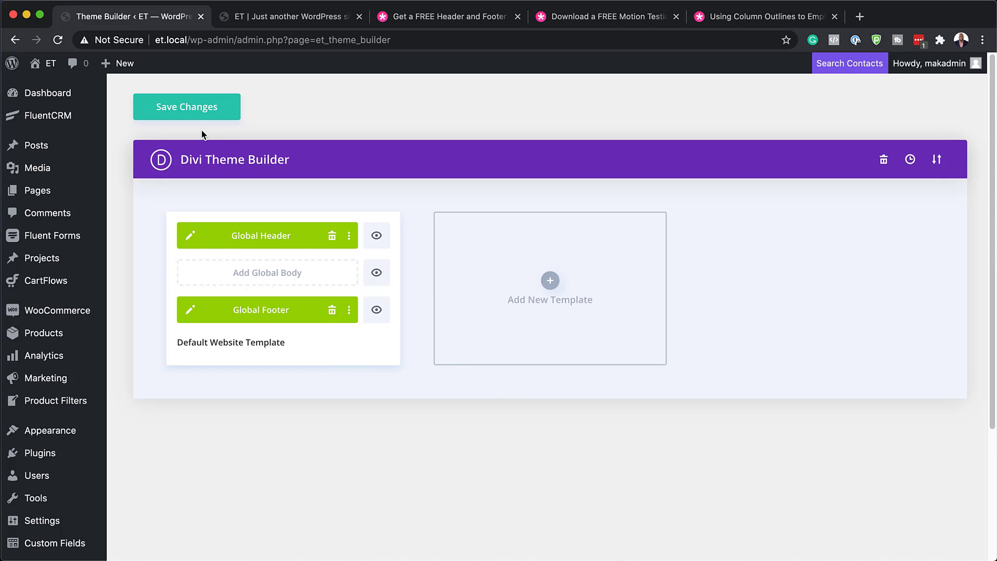
Step: Save the Theme Builder changes and reload the front page to view the new Spice Shop header and footer
{"action": "left_click", "coordinate": [192, 111]}
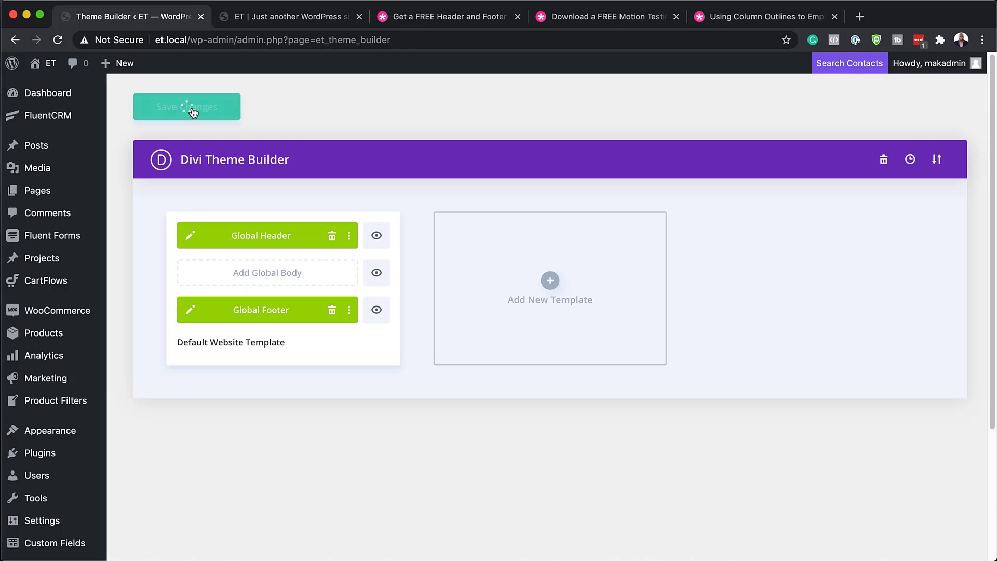
{"action": "left_click", "coordinate": [303, 23]}
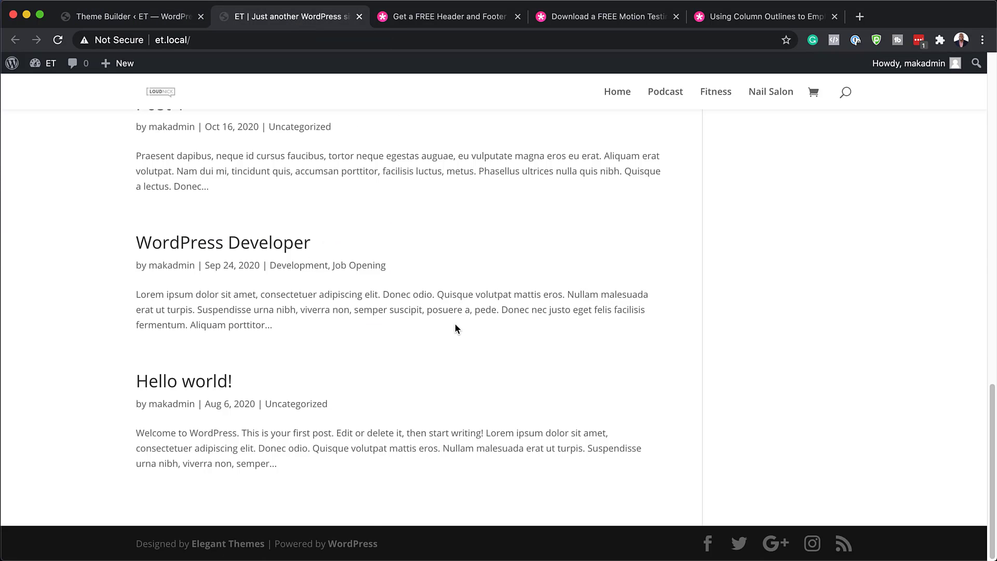
{"action": "scroll", "coordinate": [430, 463], "scroll_direction": "up", "scroll_amount": 15}
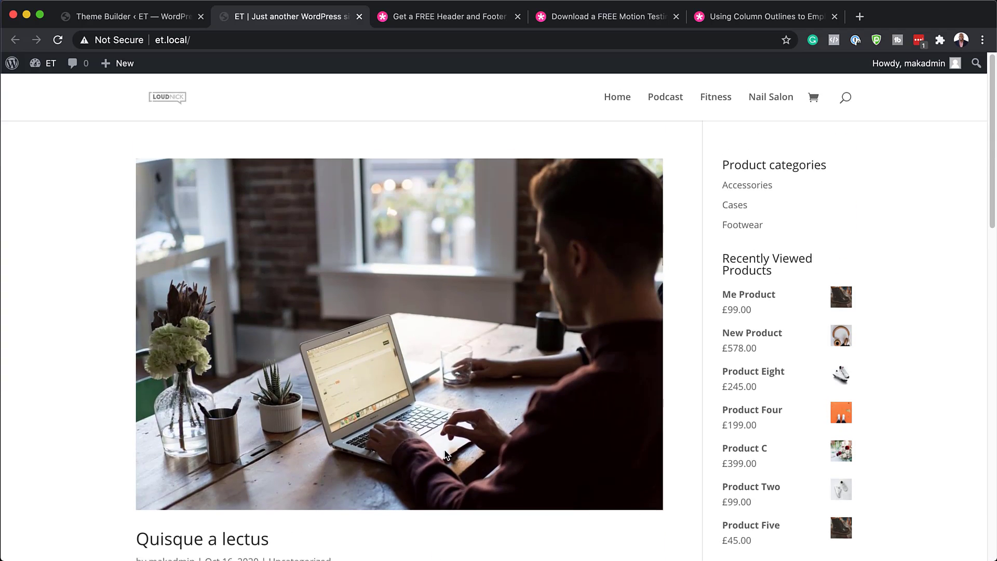
{"action": "left_click", "coordinate": [58, 41]}
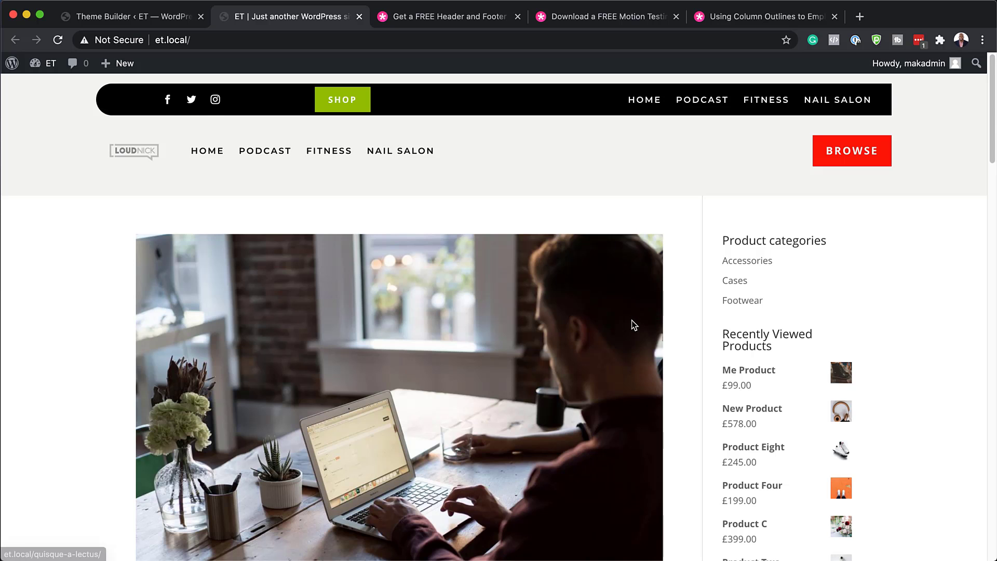
{"action": "scroll", "coordinate": [478, 325], "scroll_direction": "down", "scroll_amount": 20}
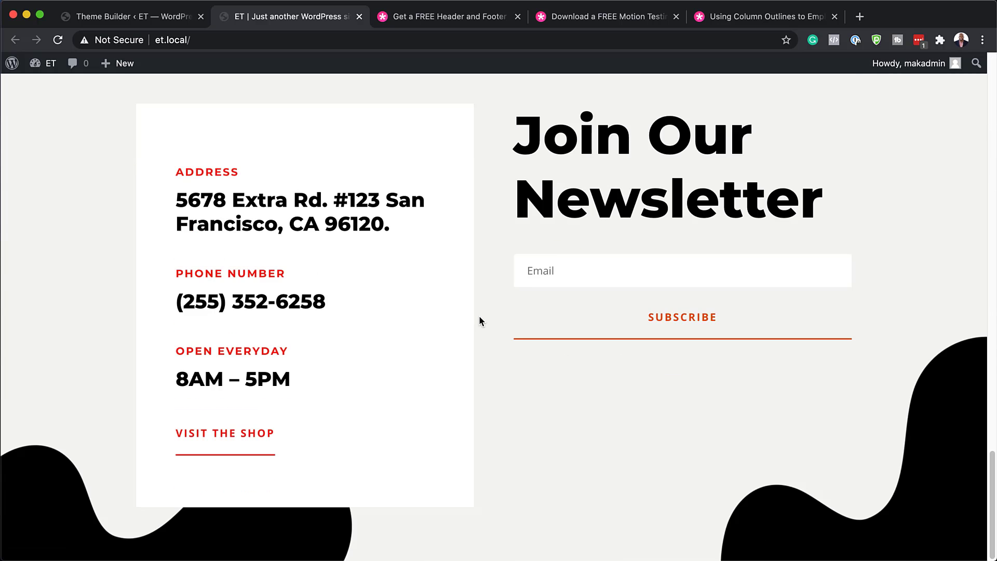
{"action": "scroll", "coordinate": [479, 319], "scroll_direction": "up", "scroll_amount": 6}
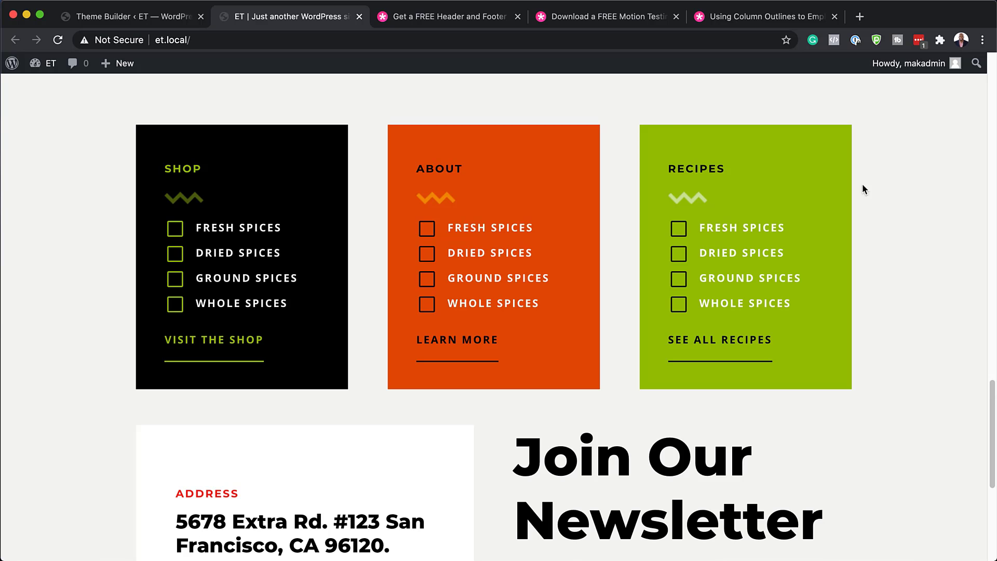
{"action": "scroll", "coordinate": [450, 395], "scroll_direction": "up", "scroll_amount": 15}
{"action": "scroll", "coordinate": [451, 395], "scroll_direction": "up", "scroll_amount": 2}
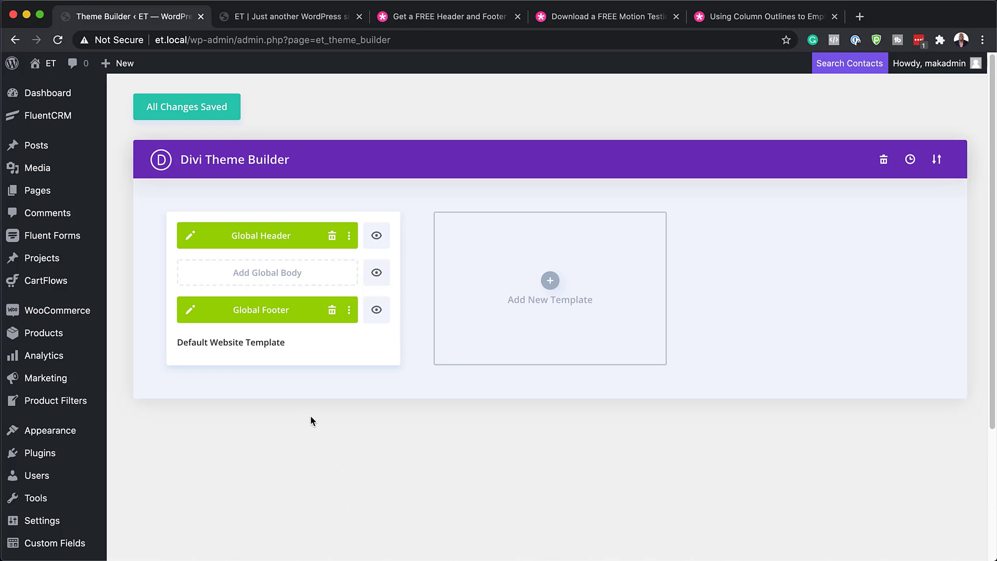
Step: Edit the Global Header and open the Social Media Follow module's settings
{"action": "left_click", "coordinate": [191, 237]}
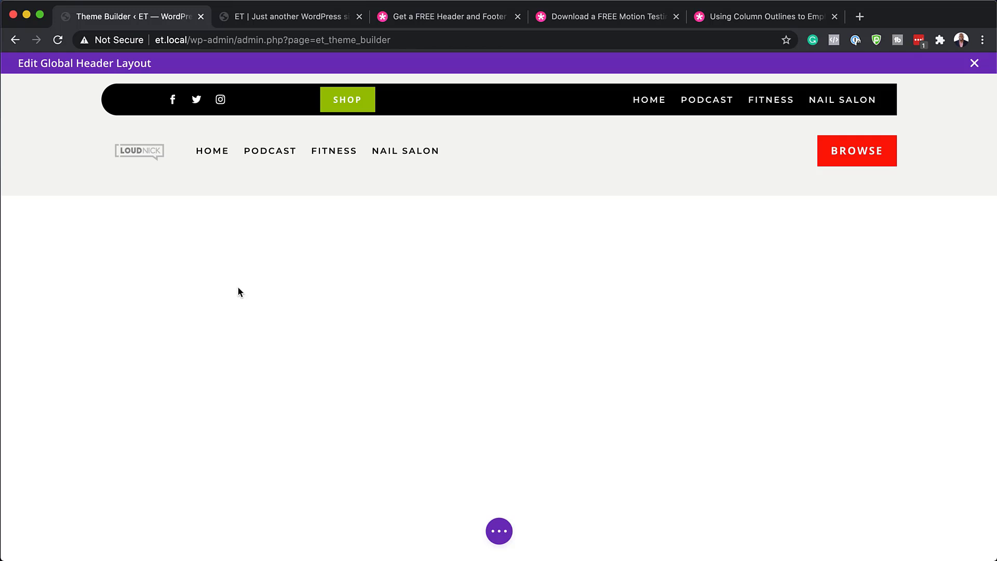
{"action": "mouse_move", "coordinate": [177, 101]}
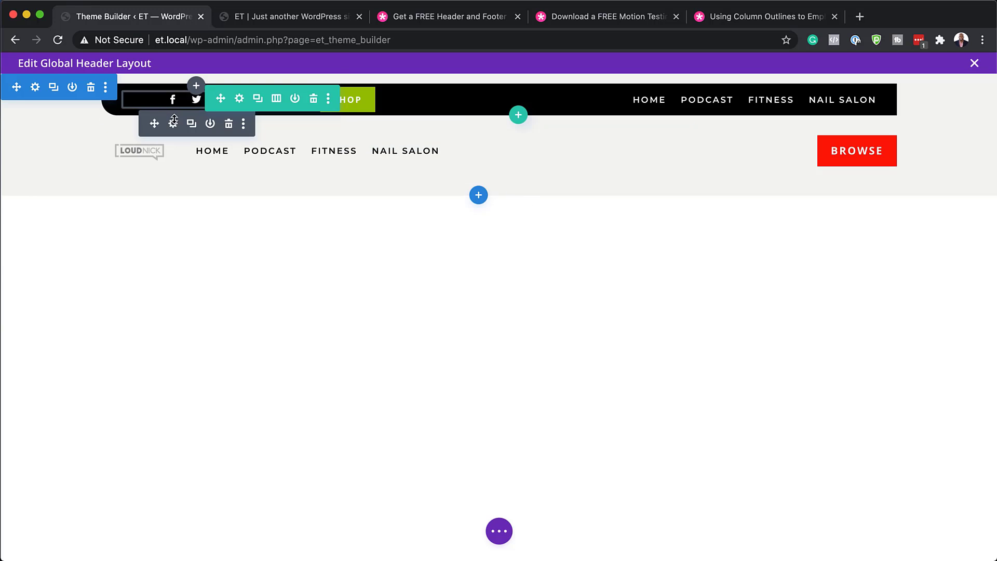
{"action": "left_click", "coordinate": [169, 119]}
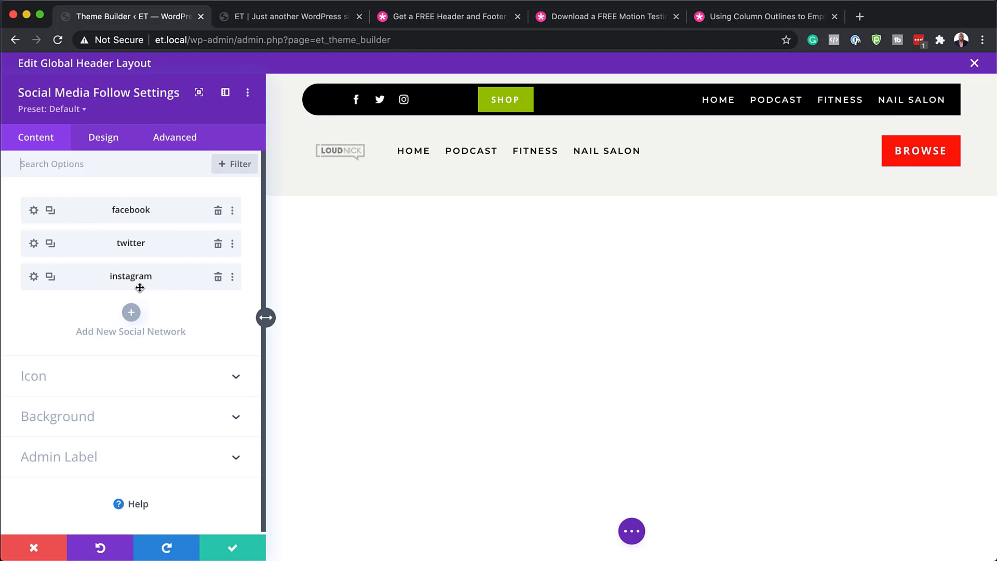
Step: Add a Facebook network to the follow module and inspect its Link URL field
{"action": "left_click", "coordinate": [131, 313]}
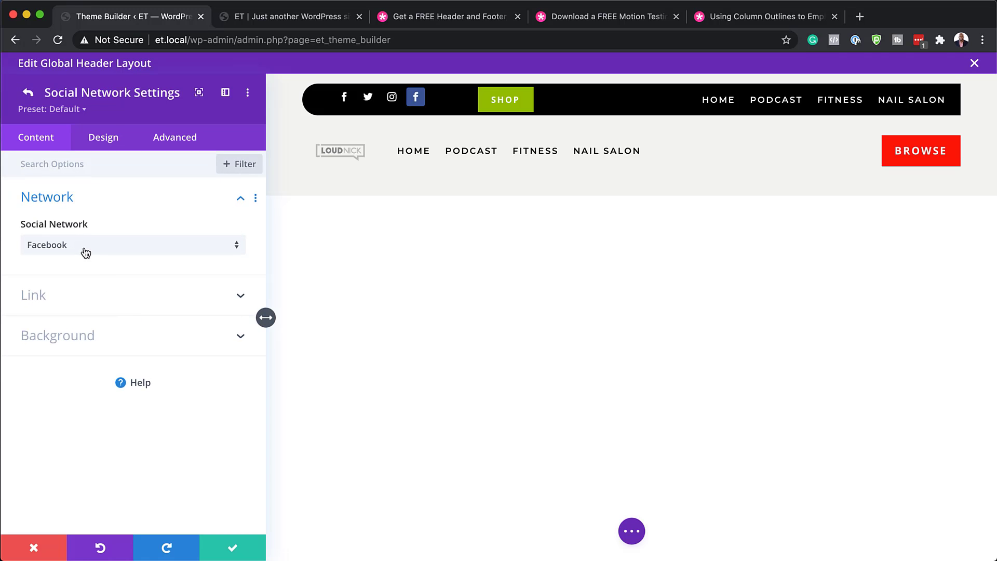
{"action": "left_click", "coordinate": [85, 249]}
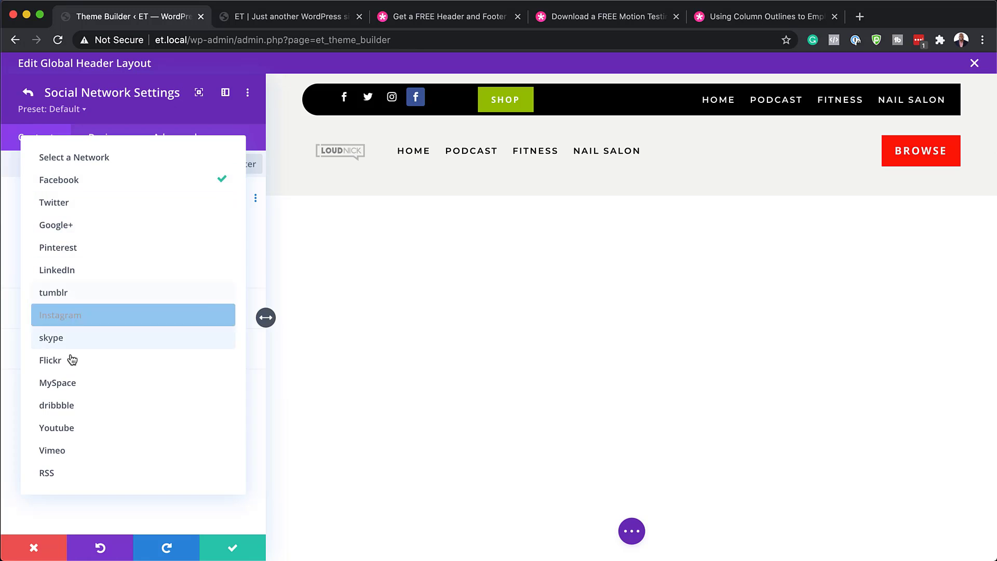
{"action": "left_click", "coordinate": [173, 514]}
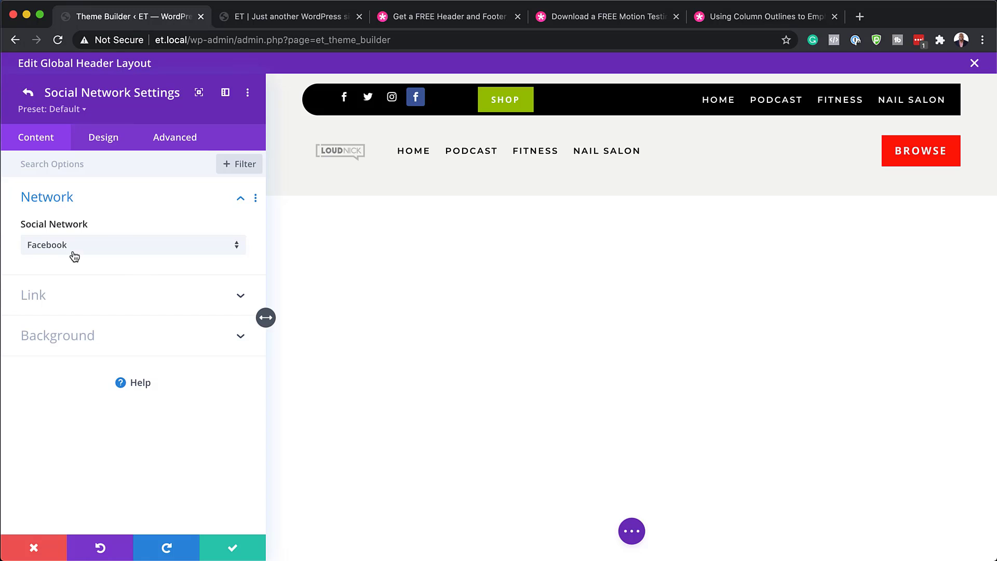
{"action": "left_click", "coordinate": [42, 299]}
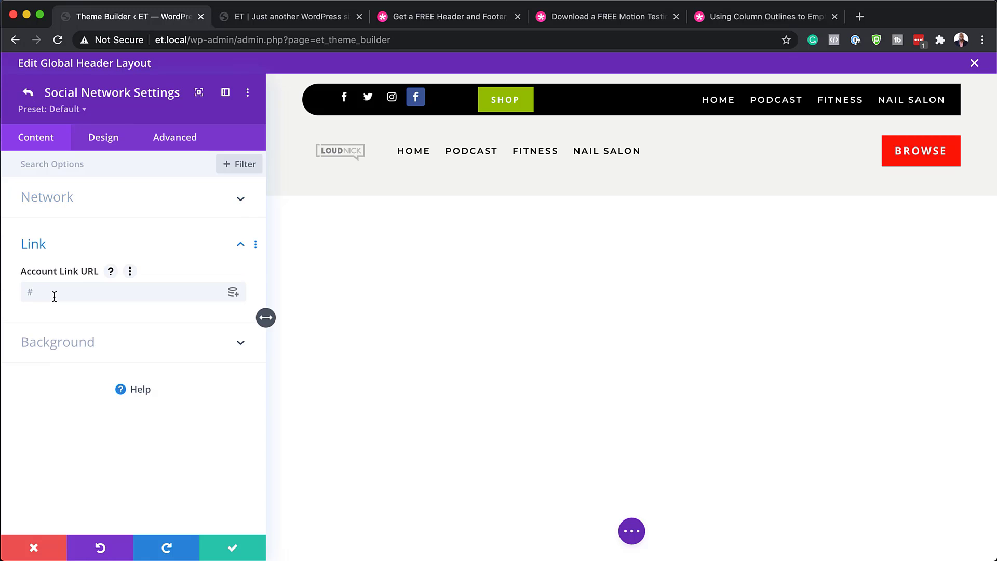
{"action": "left_click", "coordinate": [54, 296]}
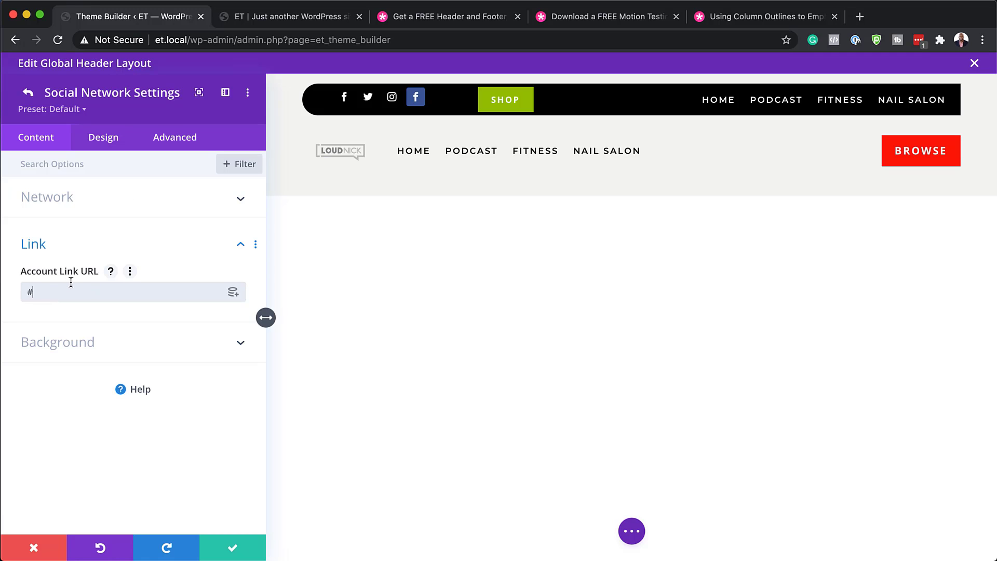
{"action": "left_click", "coordinate": [28, 93]}
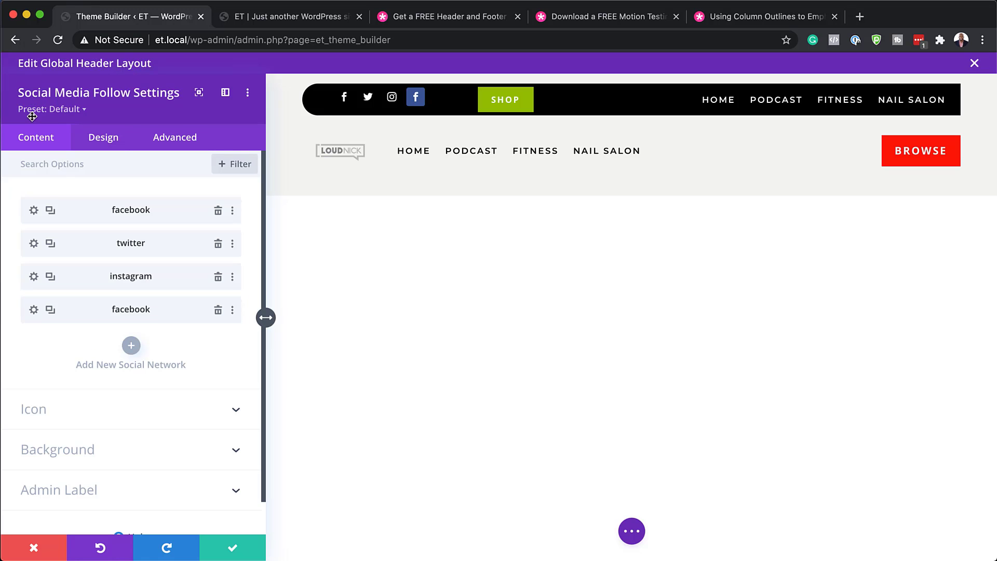
Step: Check Twitter's link URL, delete the extra Facebook item, and save the follow settings
{"action": "left_click", "coordinate": [34, 244]}
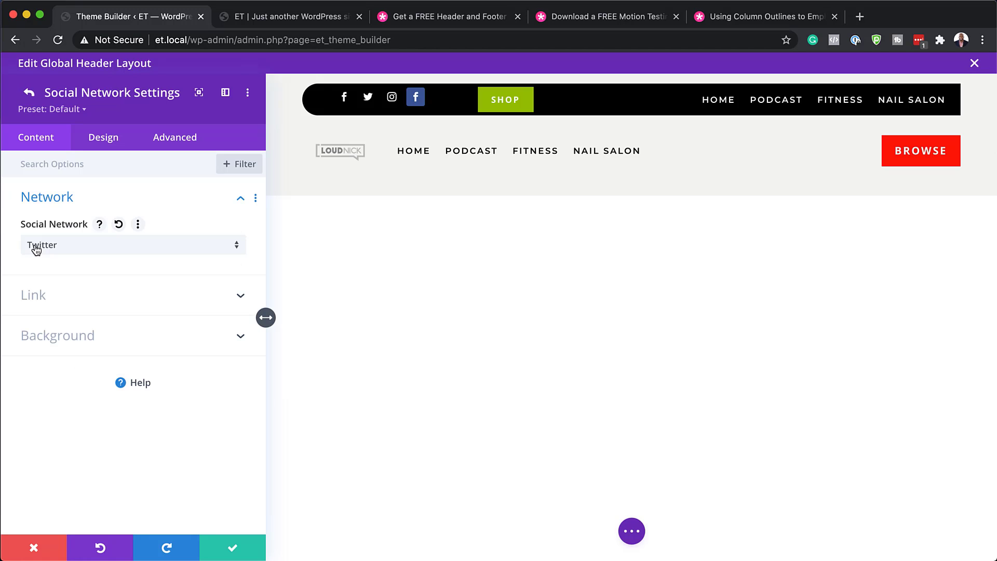
{"action": "left_click", "coordinate": [36, 294]}
{"action": "left_click", "coordinate": [55, 293]}
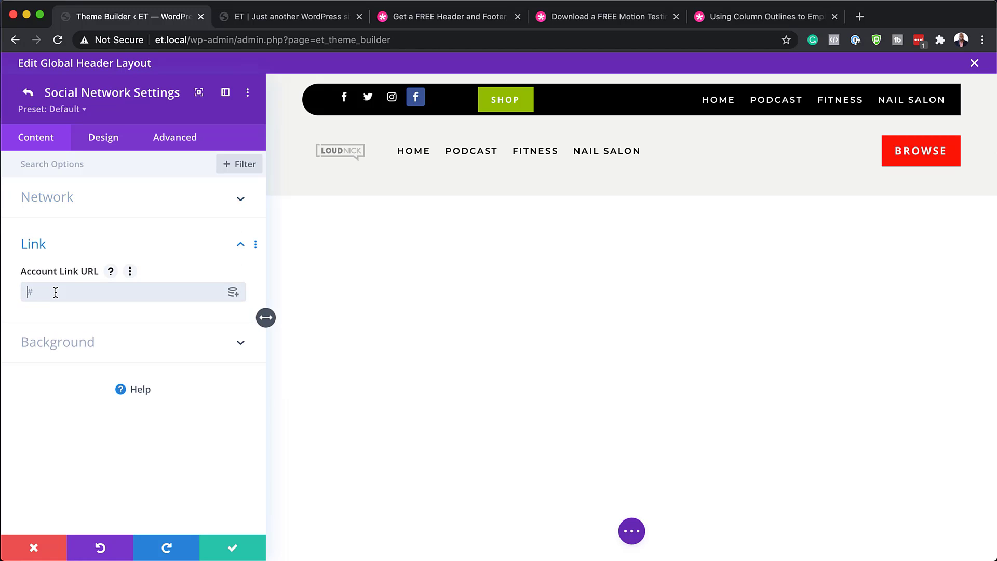
{"action": "left_click", "coordinate": [28, 93]}
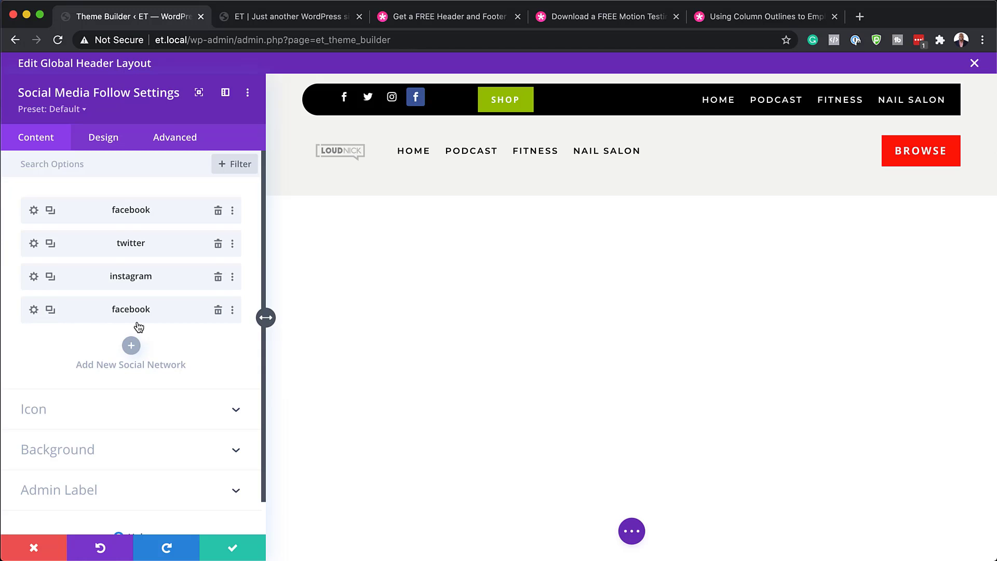
{"action": "left_click", "coordinate": [218, 311]}
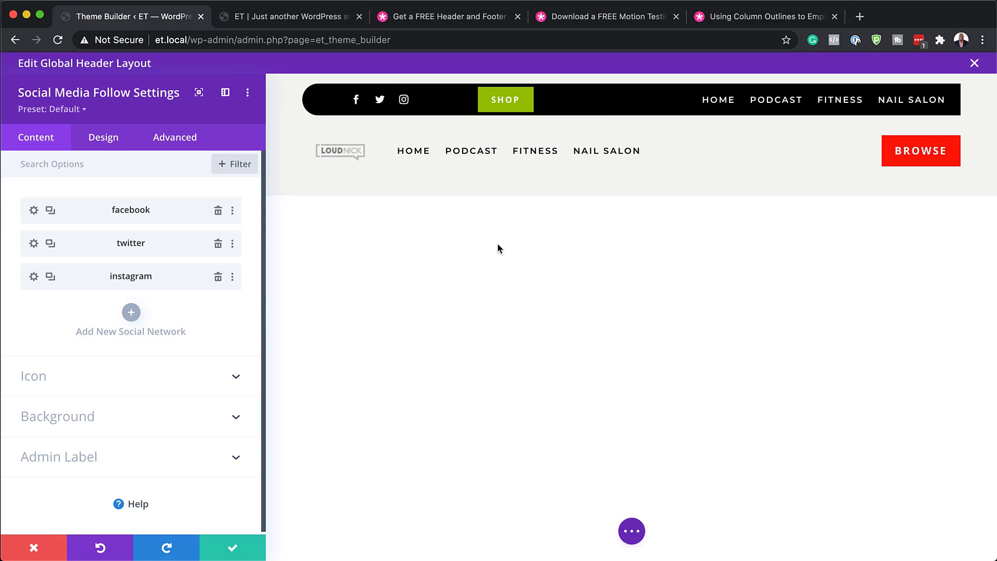
{"action": "left_click", "coordinate": [234, 549]}
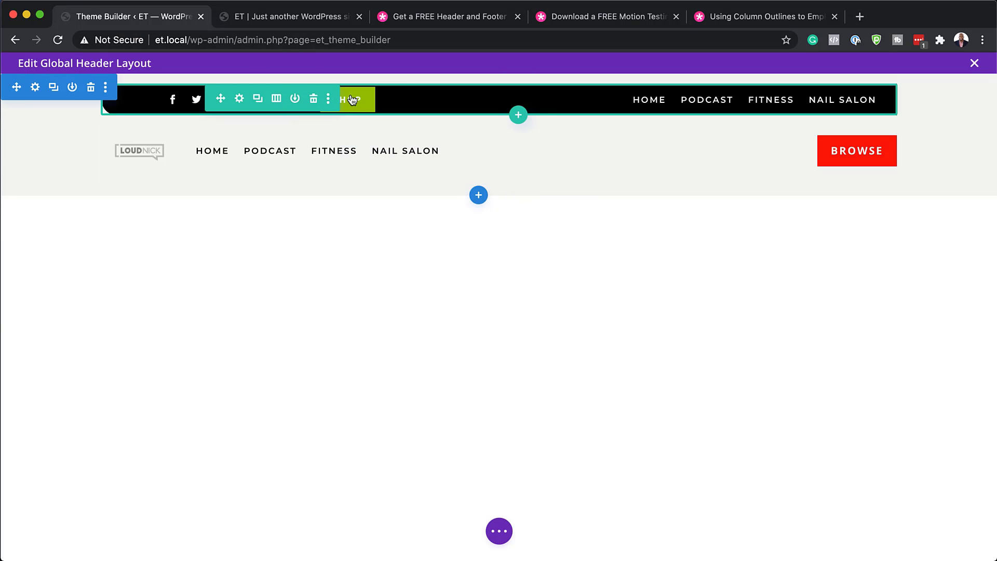
Step: Expand the header's full layer tree and open the Shop button's settings
{"action": "left_click", "coordinate": [499, 532]}
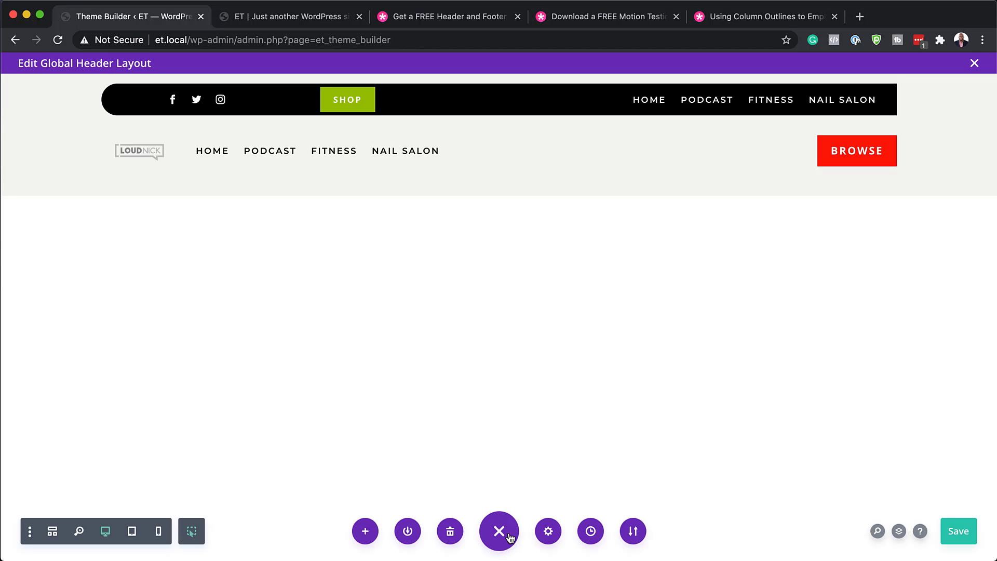
{"action": "left_click", "coordinate": [900, 532]}
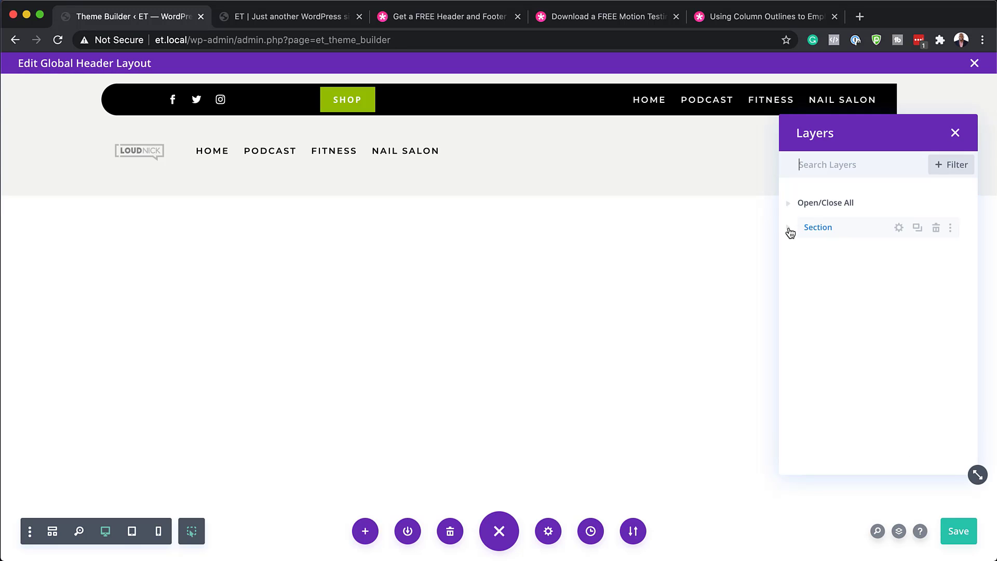
{"action": "left_click", "coordinate": [791, 205]}
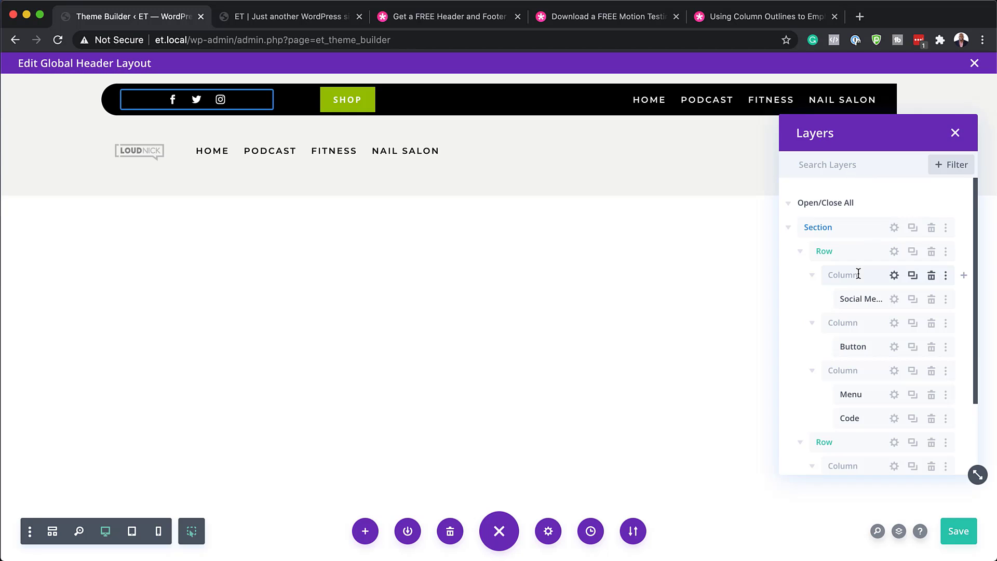
{"action": "left_click", "coordinate": [895, 348]}
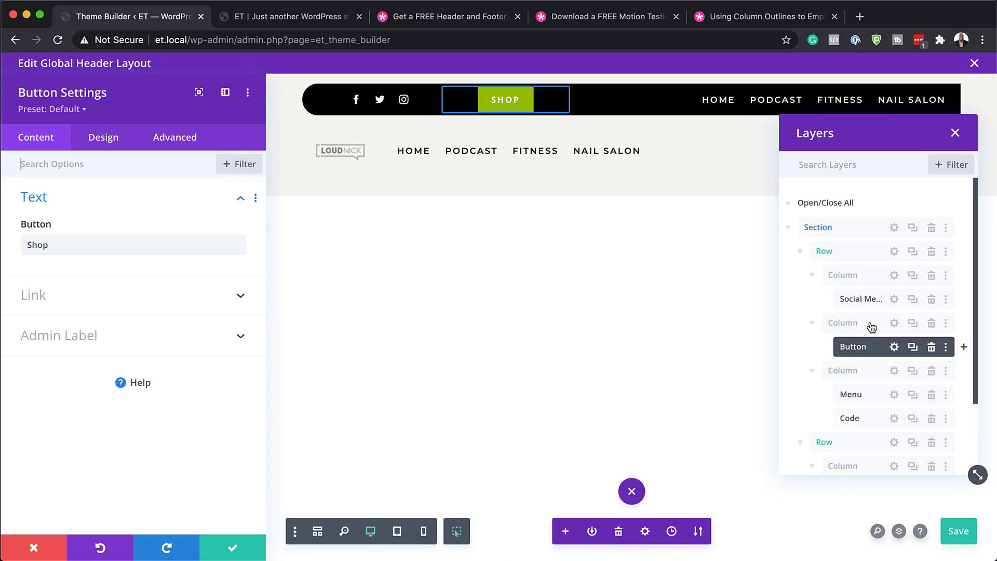
Step: Set the Shop button's link URL to #, close its settings, and save the header layout
{"action": "left_click", "coordinate": [92, 297]}
{"action": "left_click", "coordinate": [91, 293]}
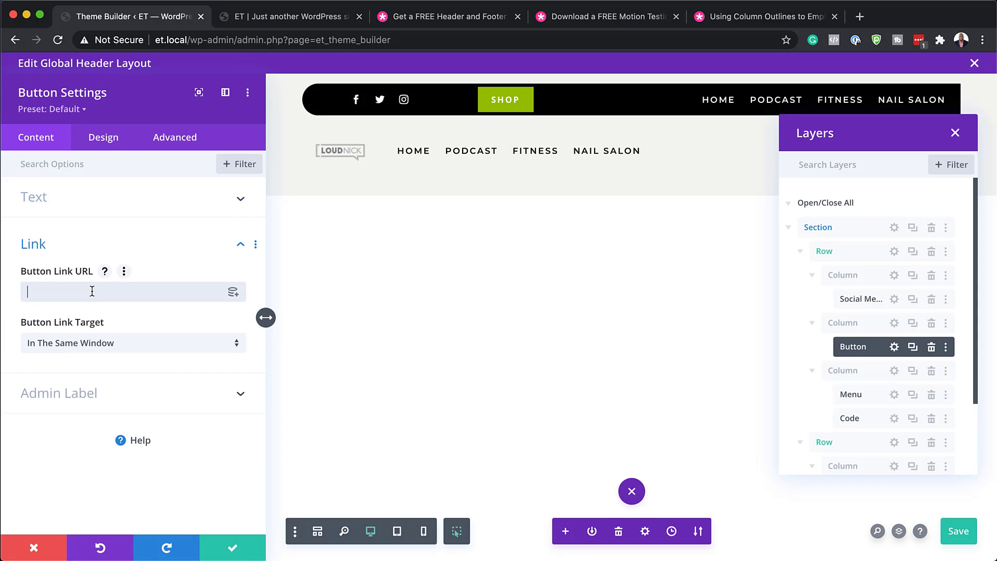
{"action": "type", "text": "#"}
{"action": "left_click", "coordinate": [115, 292]}
{"action": "left_click", "coordinate": [234, 551]}
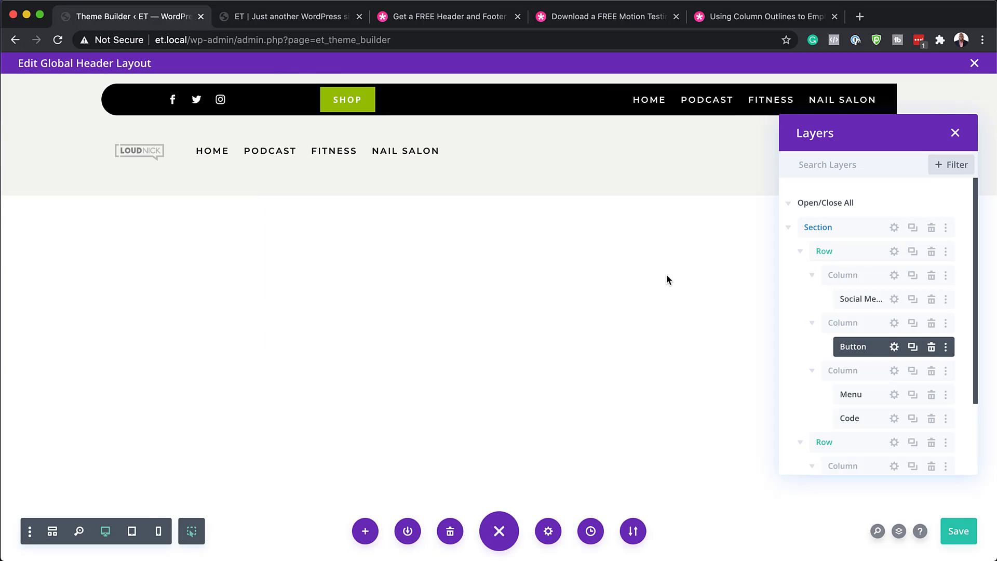
{"action": "key", "text": "super+s"}
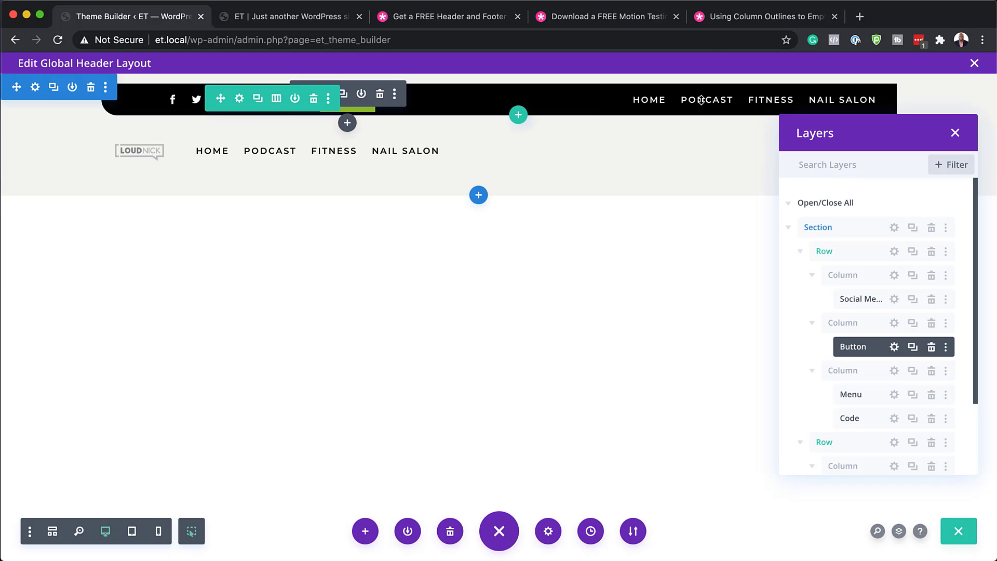
{"action": "left_click_drag", "start_coordinate": [880, 132], "coordinate": [837, 205]}
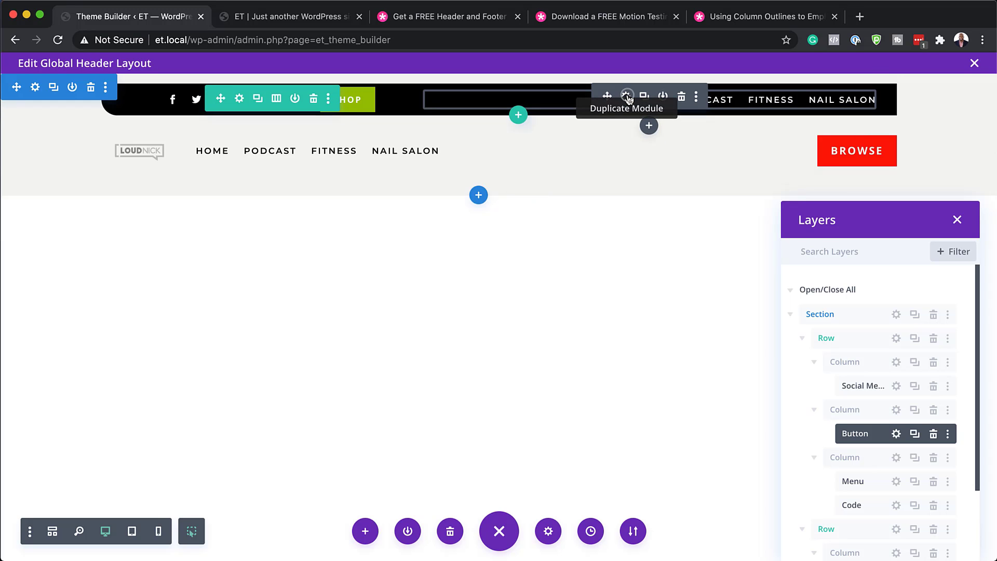
{"action": "left_click", "coordinate": [627, 96]}
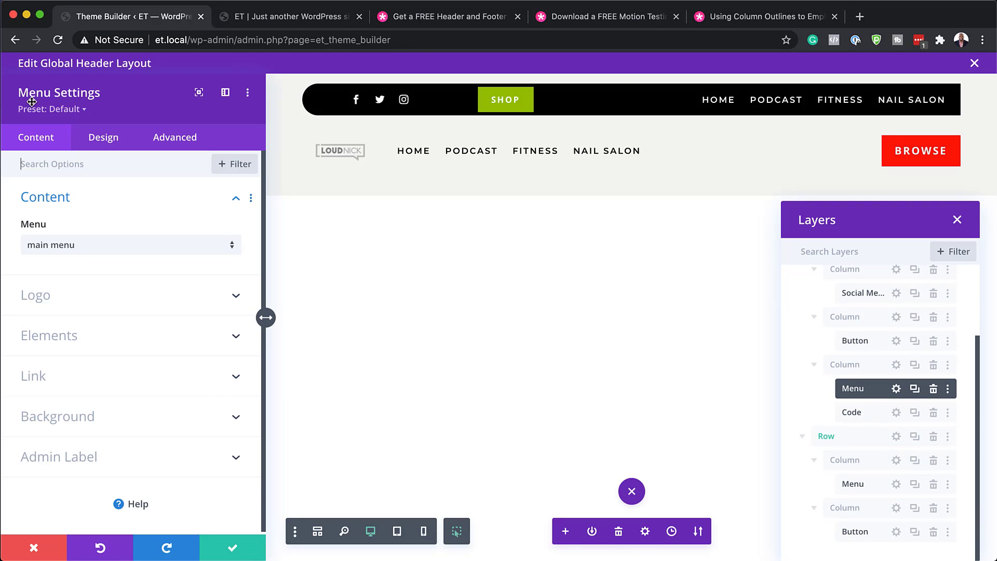
{"action": "left_click", "coordinate": [110, 251]}
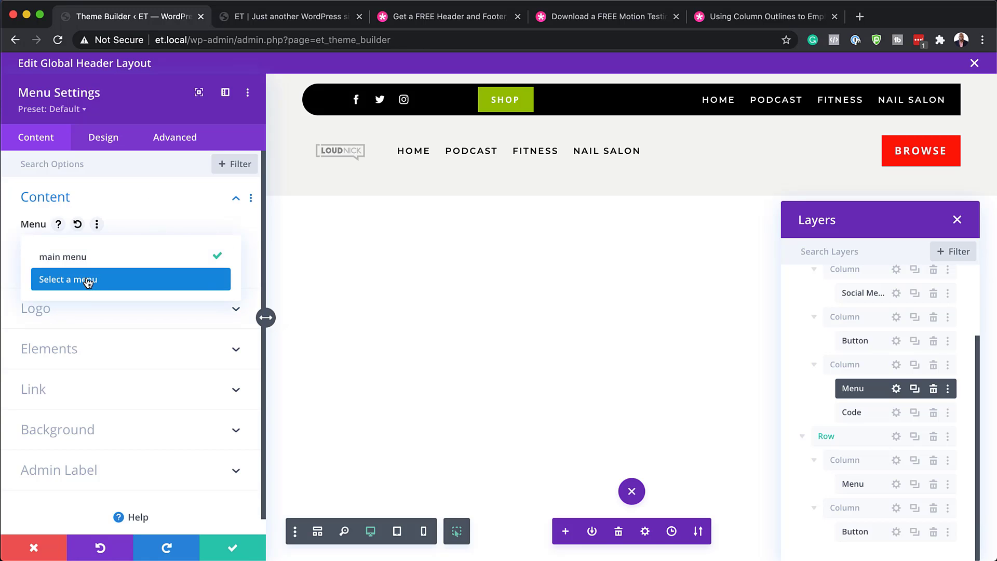
{"action": "left_click", "coordinate": [173, 208]}
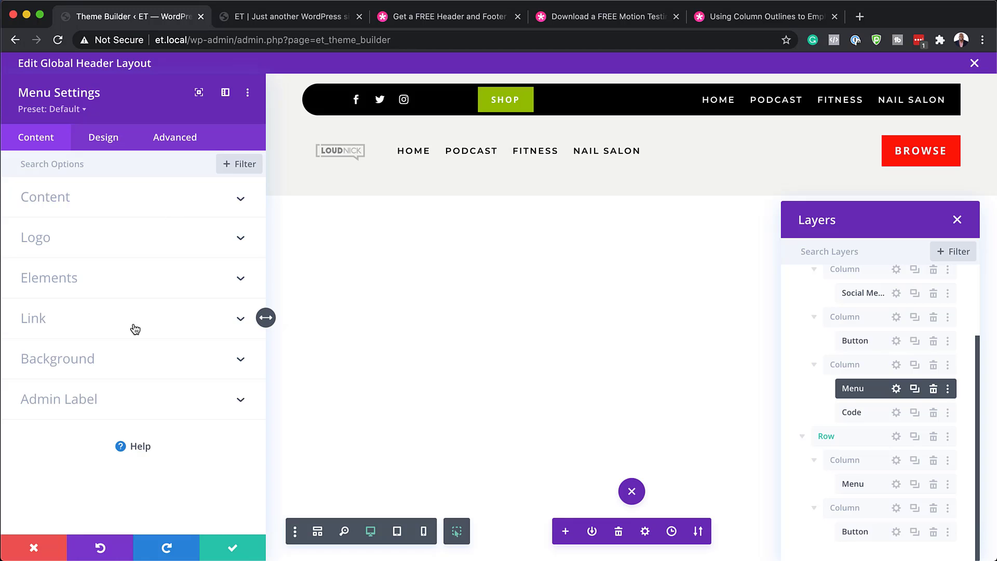
{"action": "left_click", "coordinate": [101, 143]}
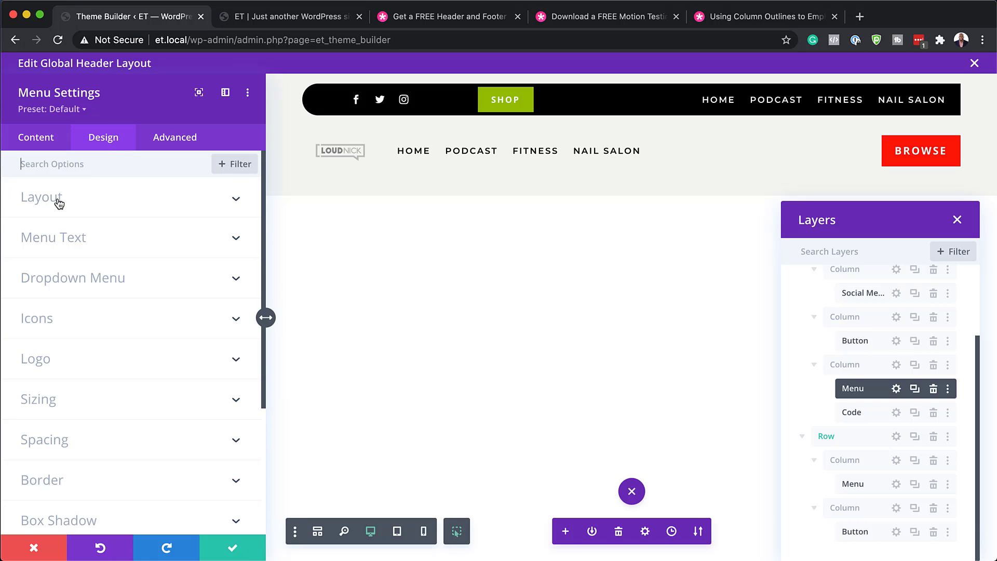
{"action": "left_click", "coordinate": [76, 239]}
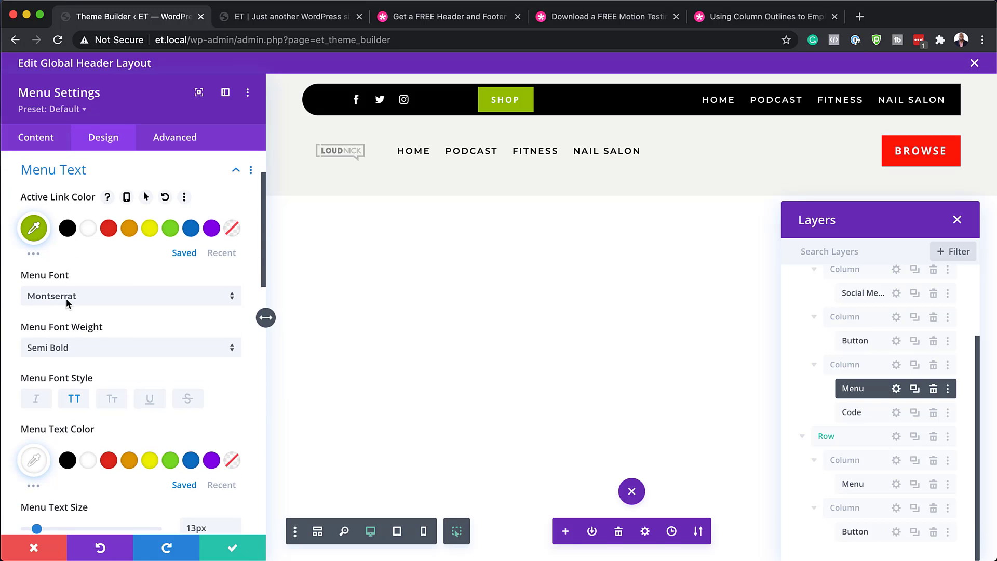
{"action": "left_click", "coordinate": [115, 304]}
{"action": "left_click", "coordinate": [93, 208]}
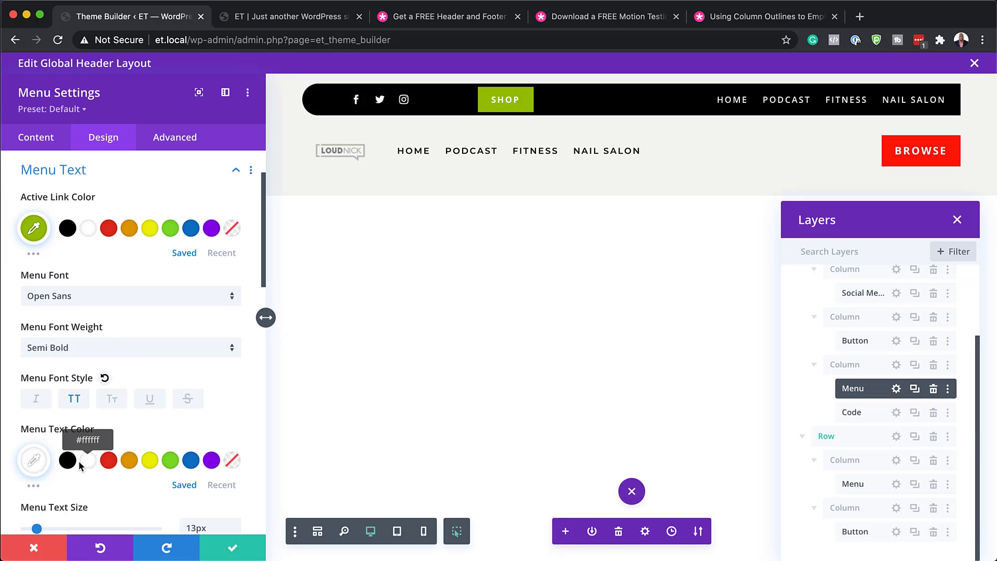
{"action": "left_click", "coordinate": [149, 462]}
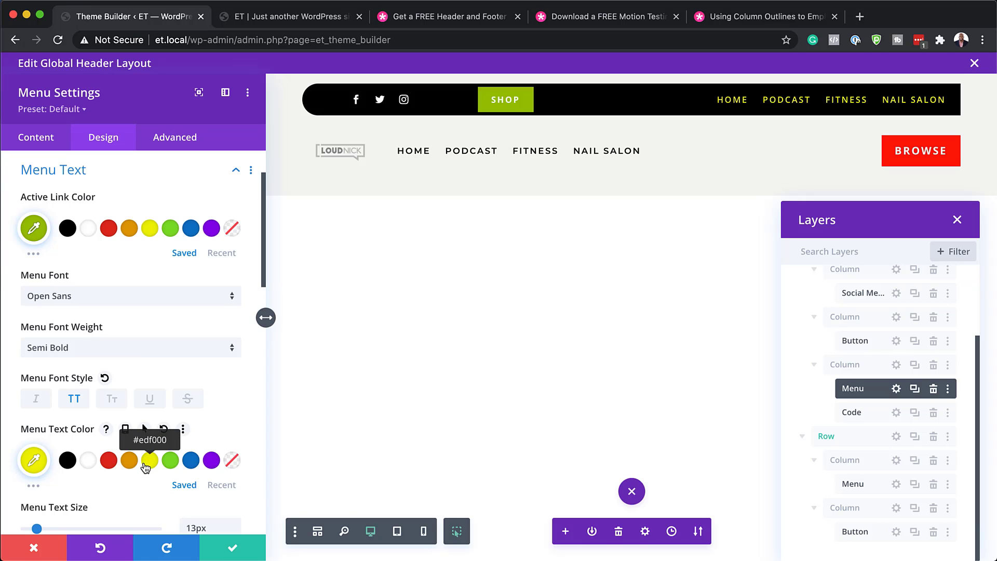
{"action": "left_click", "coordinate": [90, 461]}
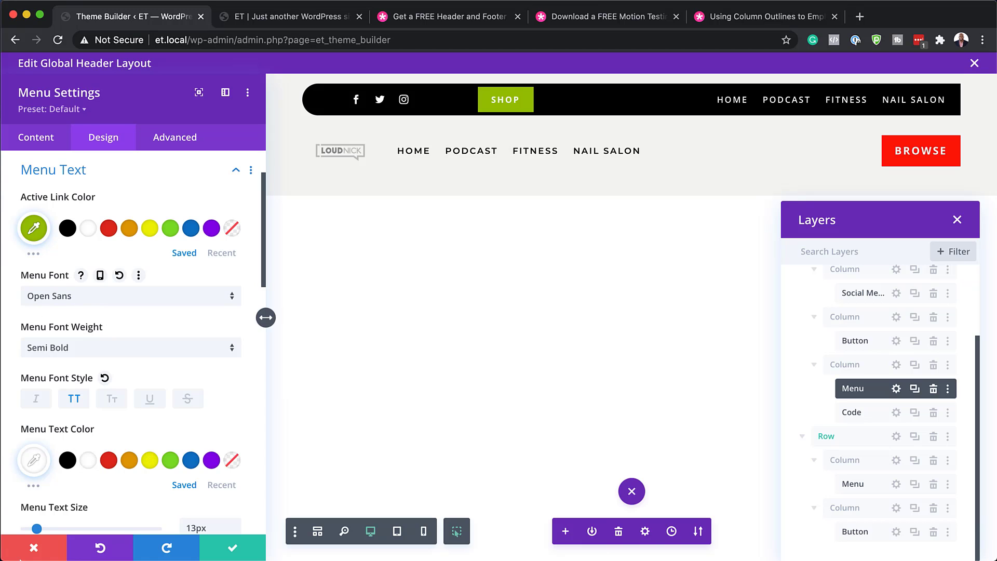
{"action": "left_click", "coordinate": [34, 548]}
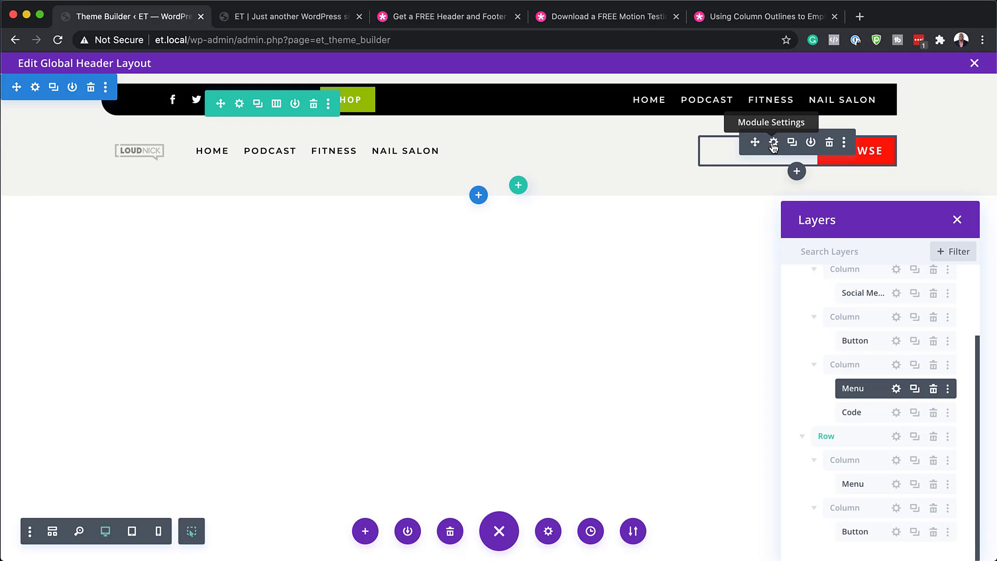
Step: Set the header BROWSE button's link URL to #
{"action": "left_click", "coordinate": [773, 143]}
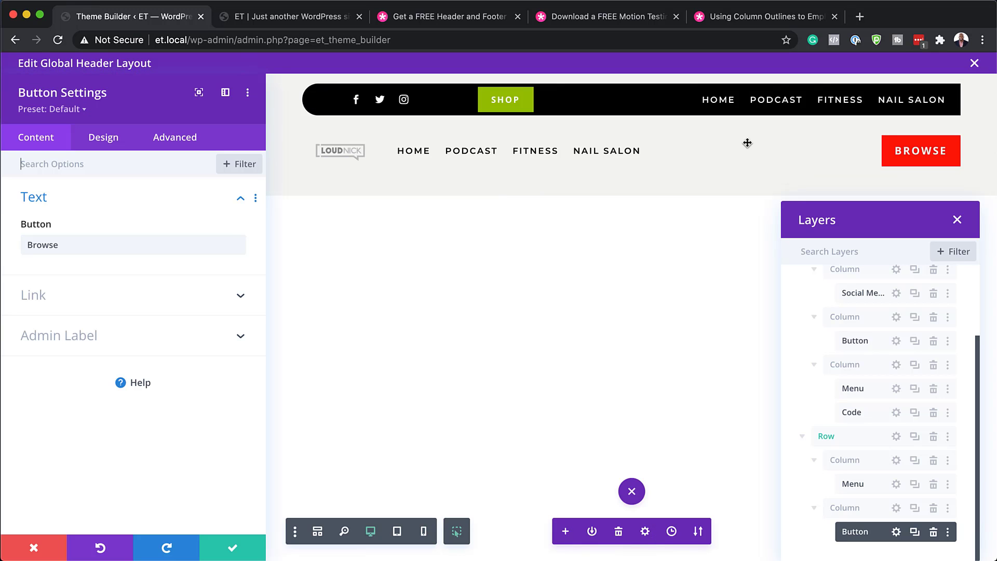
{"action": "left_click", "coordinate": [62, 295]}
{"action": "left_click", "coordinate": [60, 294]}
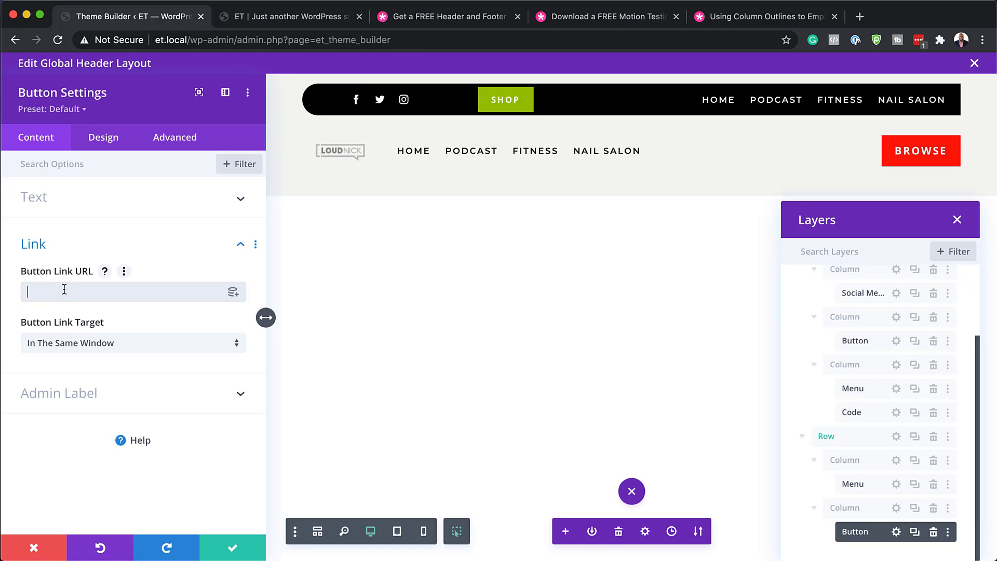
{"action": "type", "text": "#"}
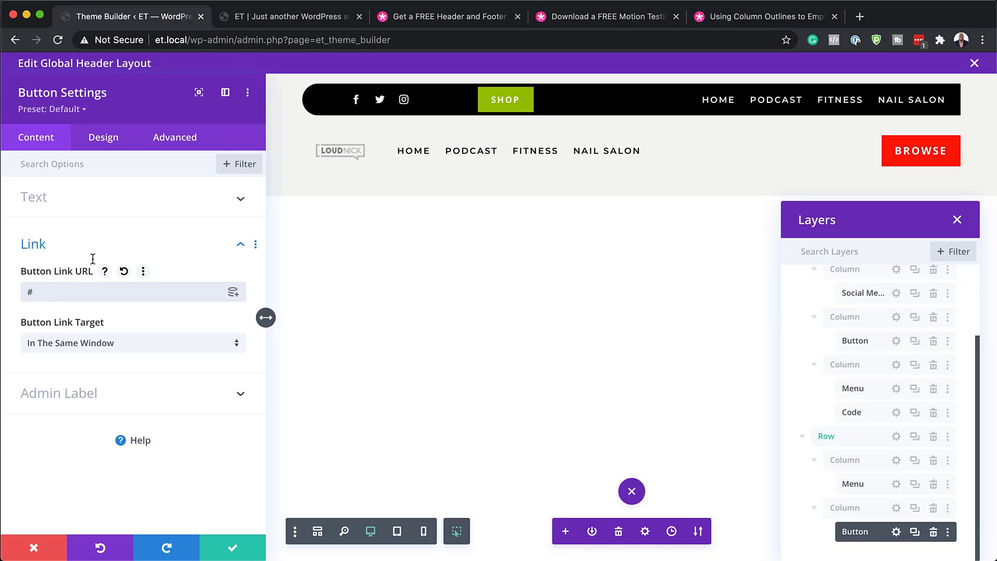
Step: Give the BROWSE button 14px text and a 3px border radius, then apply its settings
{"action": "left_click", "coordinate": [106, 137]}
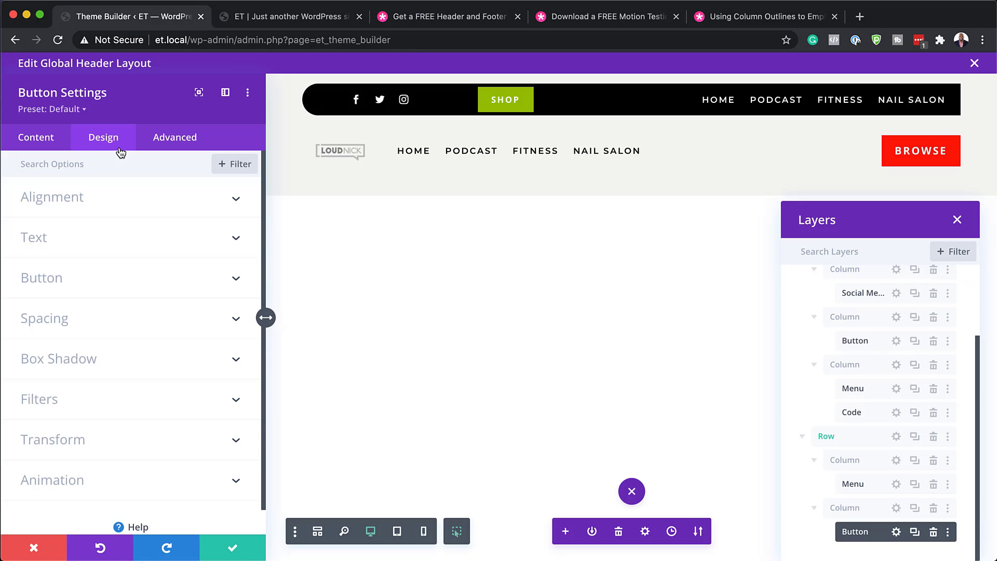
{"action": "left_click", "coordinate": [67, 278]}
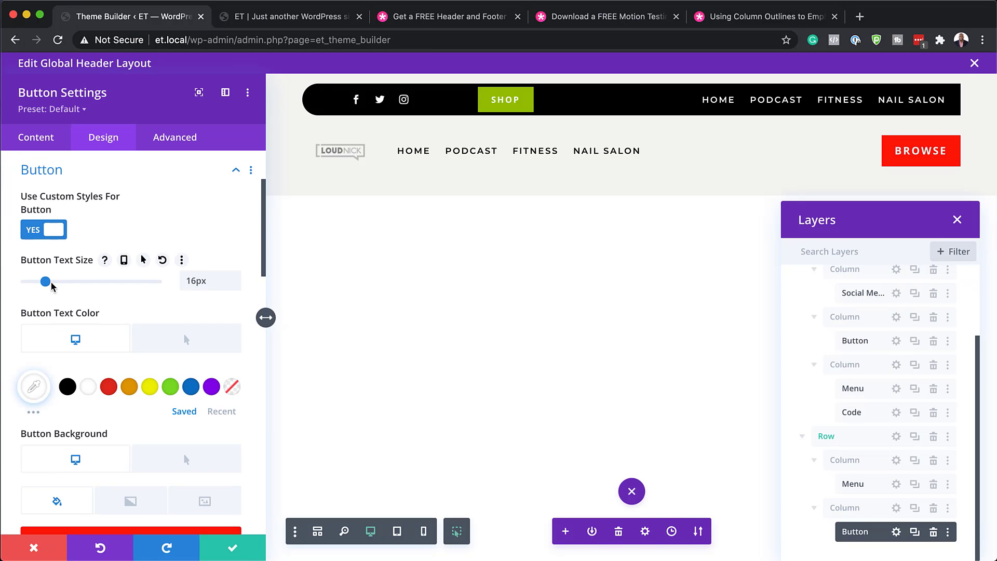
{"action": "left_click_drag", "start_coordinate": [46, 284], "coordinate": [43, 284]}
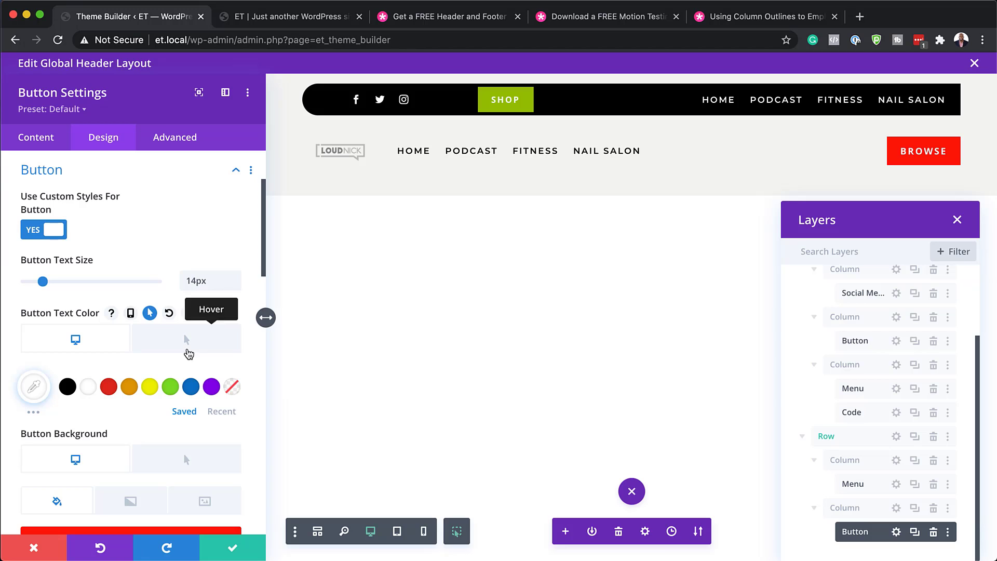
{"action": "scroll", "coordinate": [134, 383], "scroll_direction": "down", "scroll_amount": 1}
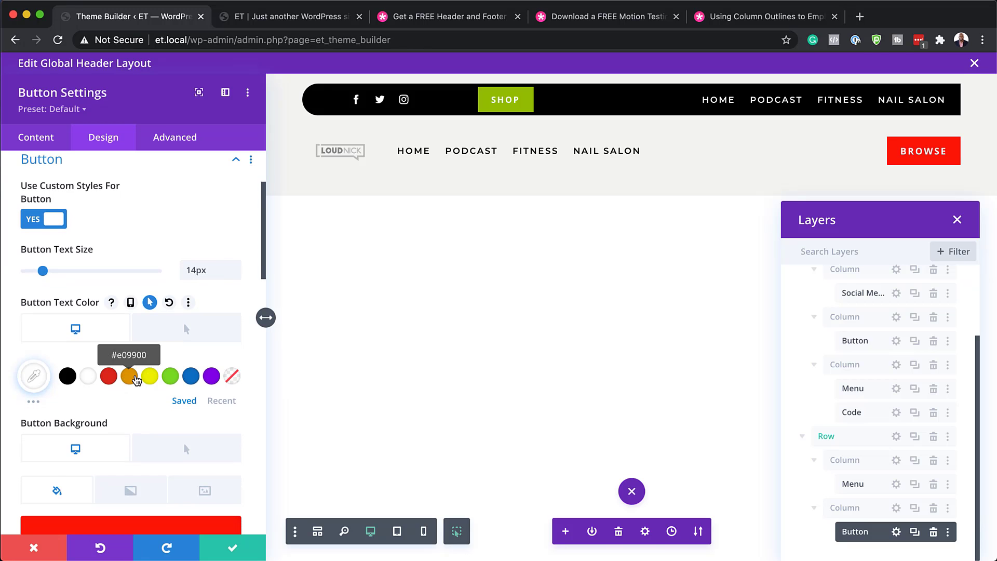
{"action": "scroll", "coordinate": [137, 381], "scroll_direction": "down", "scroll_amount": 8}
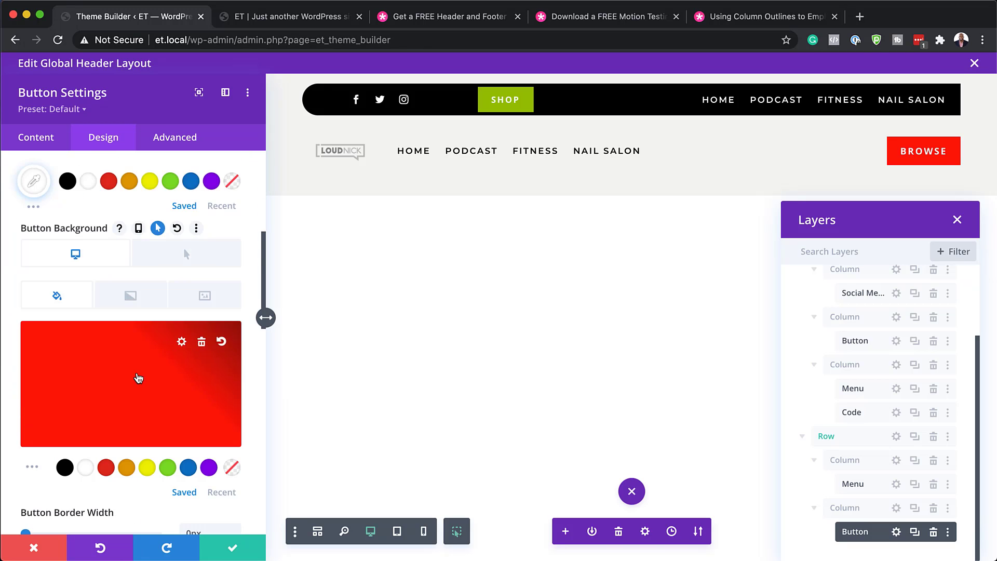
{"action": "scroll", "coordinate": [139, 378], "scroll_direction": "down", "scroll_amount": 7}
{"action": "scroll", "coordinate": [136, 372], "scroll_direction": "down", "scroll_amount": 3}
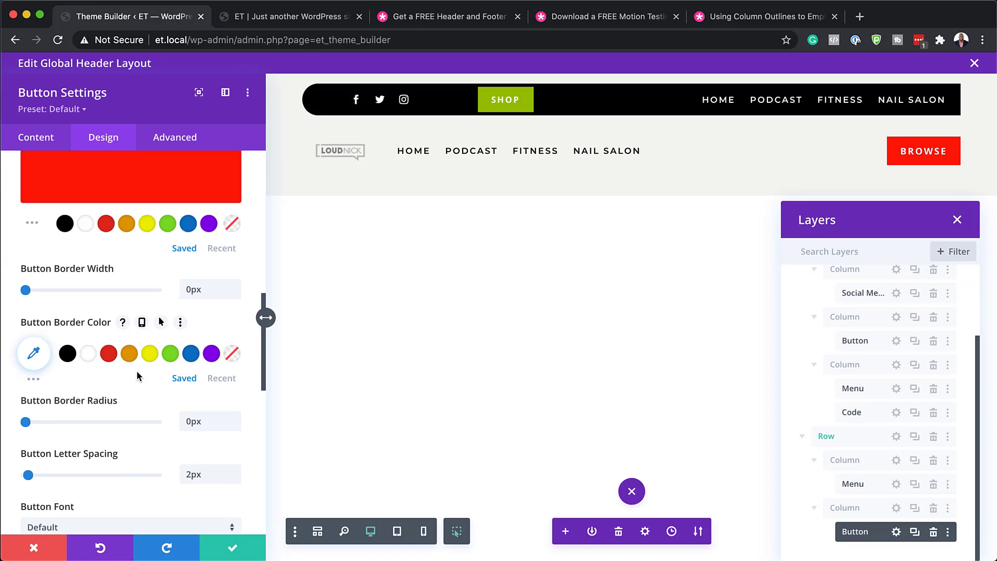
{"action": "scroll", "coordinate": [144, 396], "scroll_direction": "down", "scroll_amount": 1}
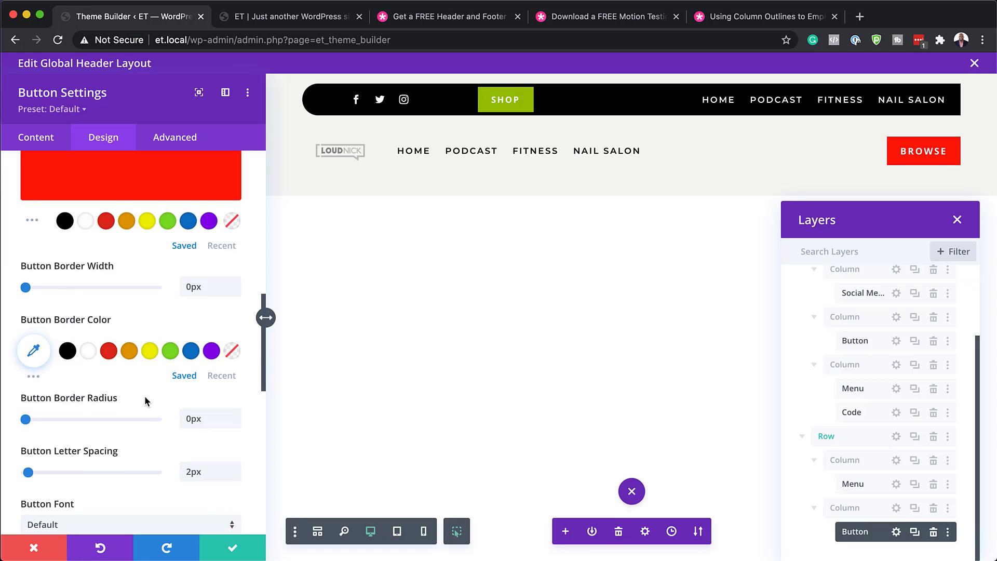
{"action": "scroll", "coordinate": [145, 399], "scroll_direction": "down", "scroll_amount": 1}
{"action": "scroll", "coordinate": [145, 396], "scroll_direction": "down", "scroll_amount": 1}
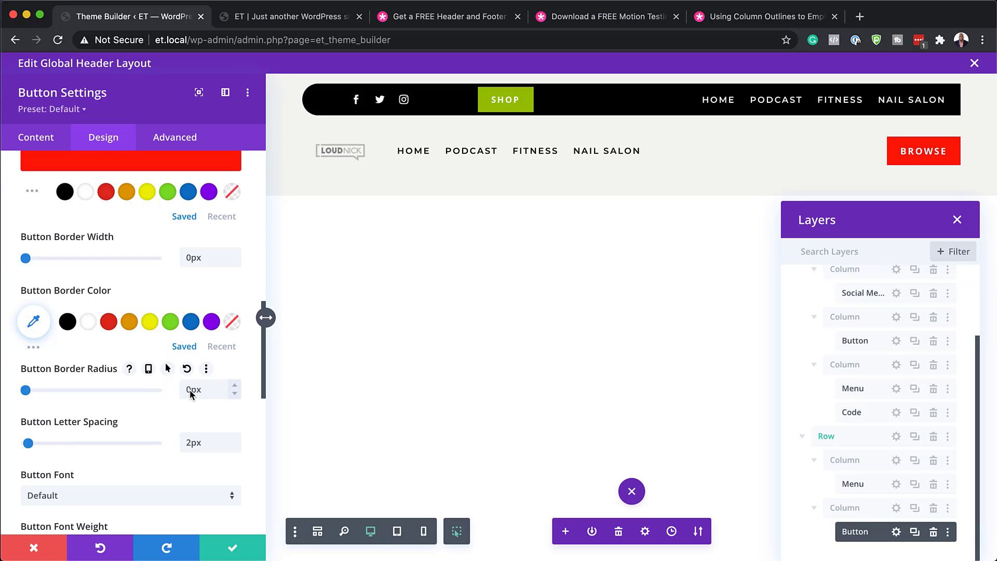
{"action": "left_click", "coordinate": [237, 387]}
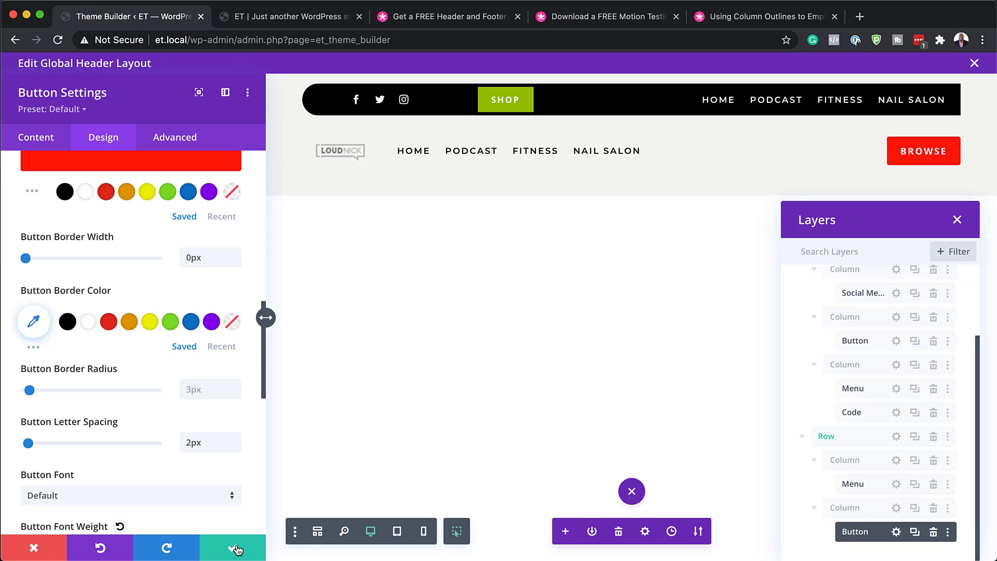
{"action": "left_click", "coordinate": [235, 548]}
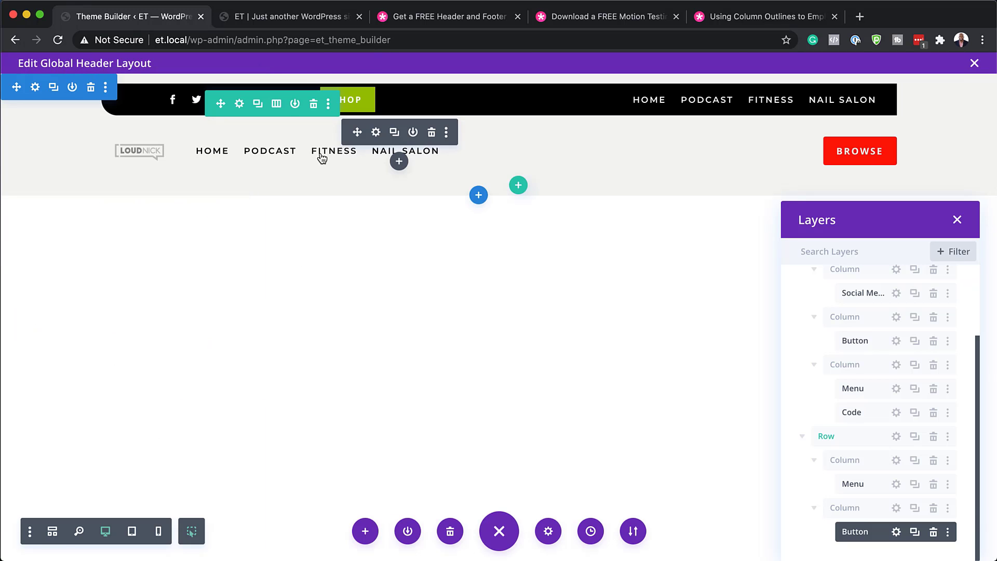
Step: Keep the main menu and set the menu link text back to black after trying orange and blue
{"action": "left_click", "coordinate": [376, 135]}
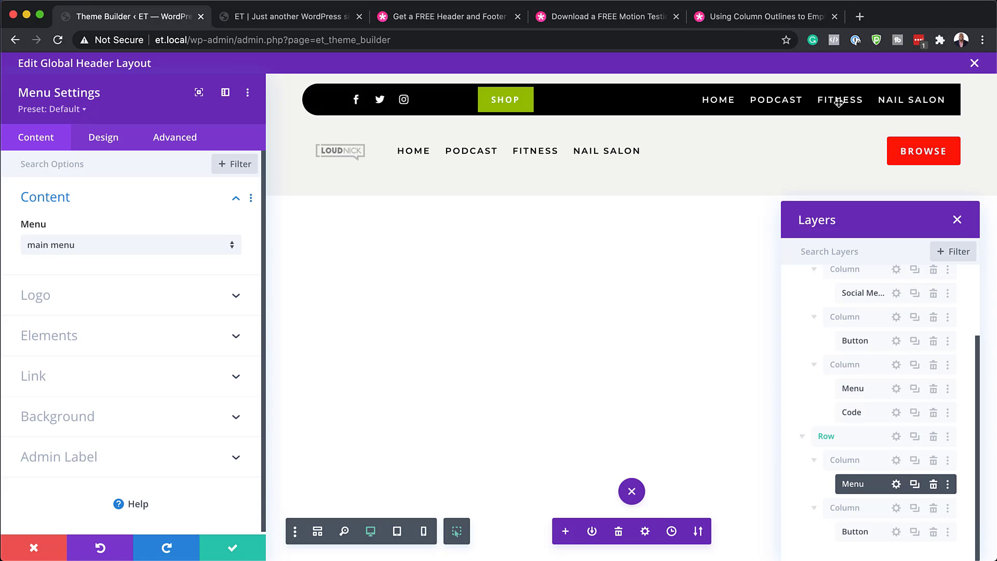
{"action": "left_click", "coordinate": [84, 247]}
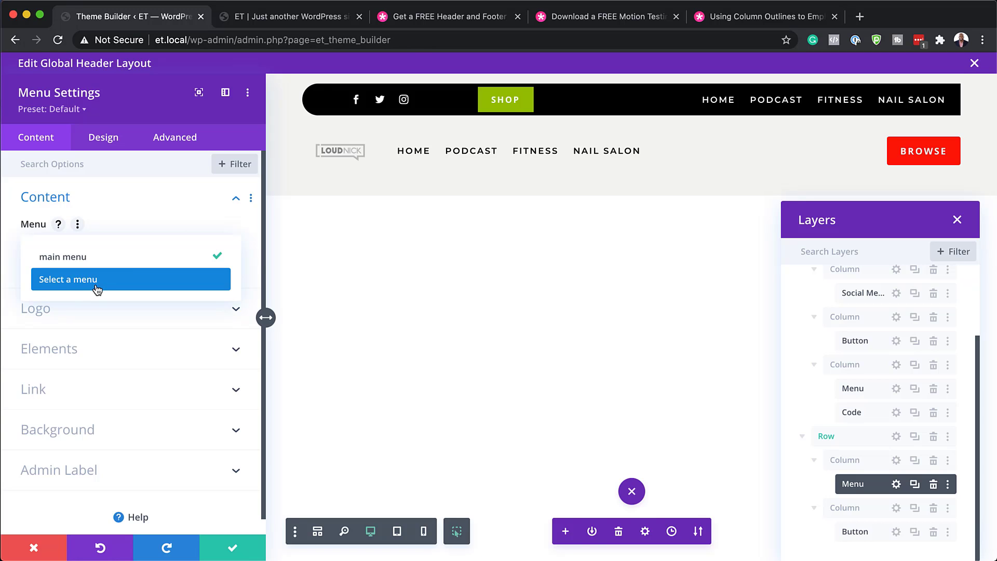
{"action": "left_click", "coordinate": [166, 217]}
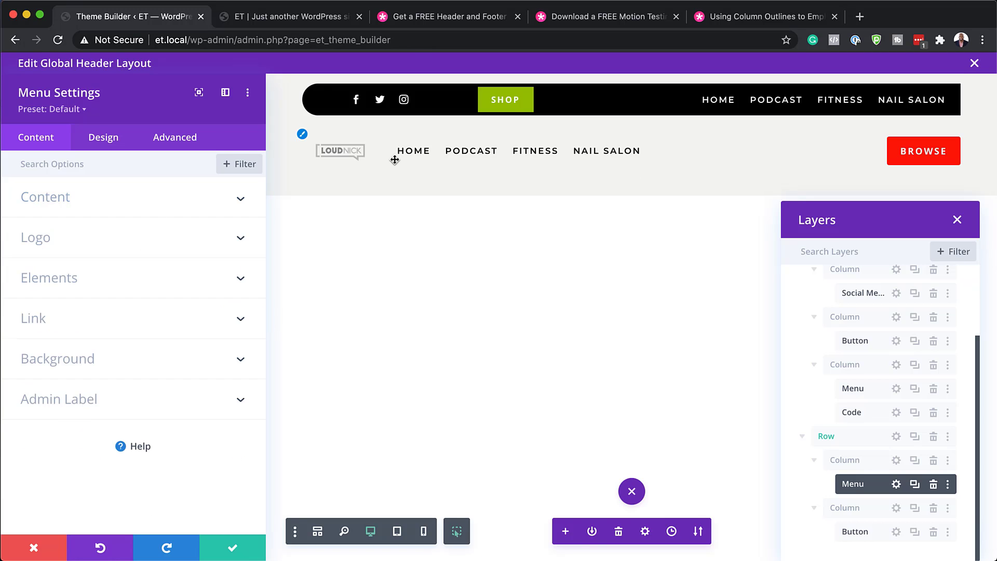
{"action": "left_click", "coordinate": [105, 141]}
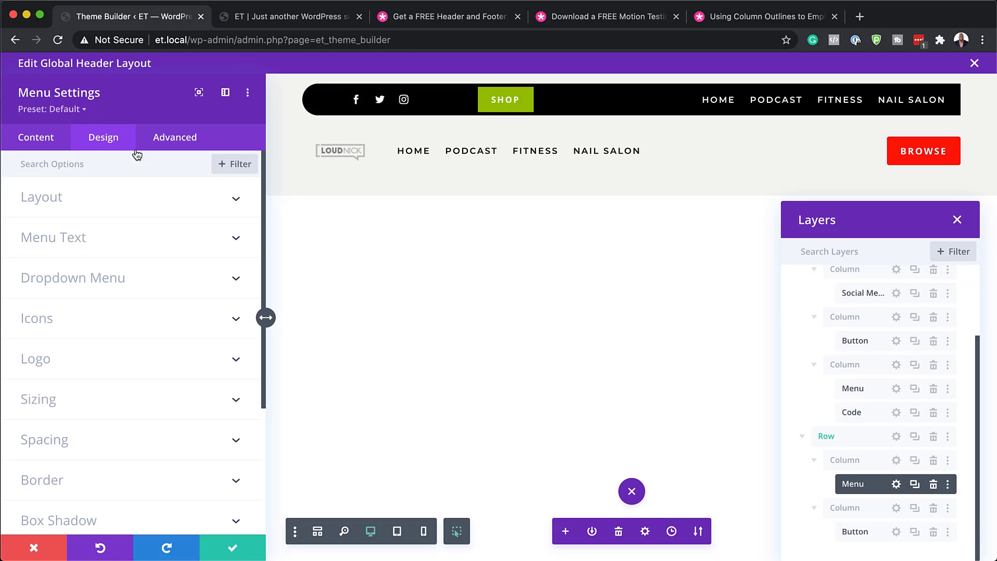
{"action": "left_click", "coordinate": [80, 238]}
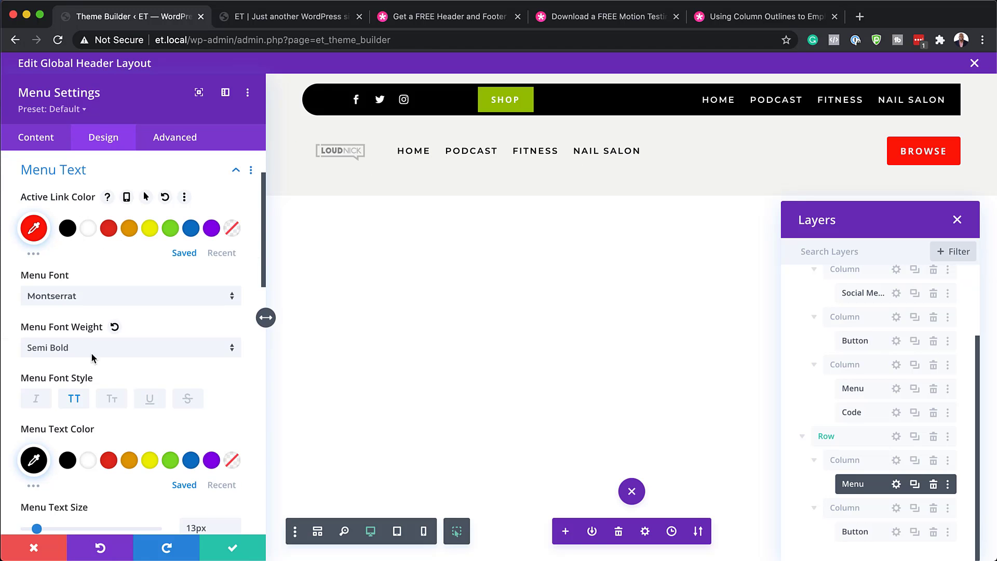
{"action": "left_click", "coordinate": [134, 463]}
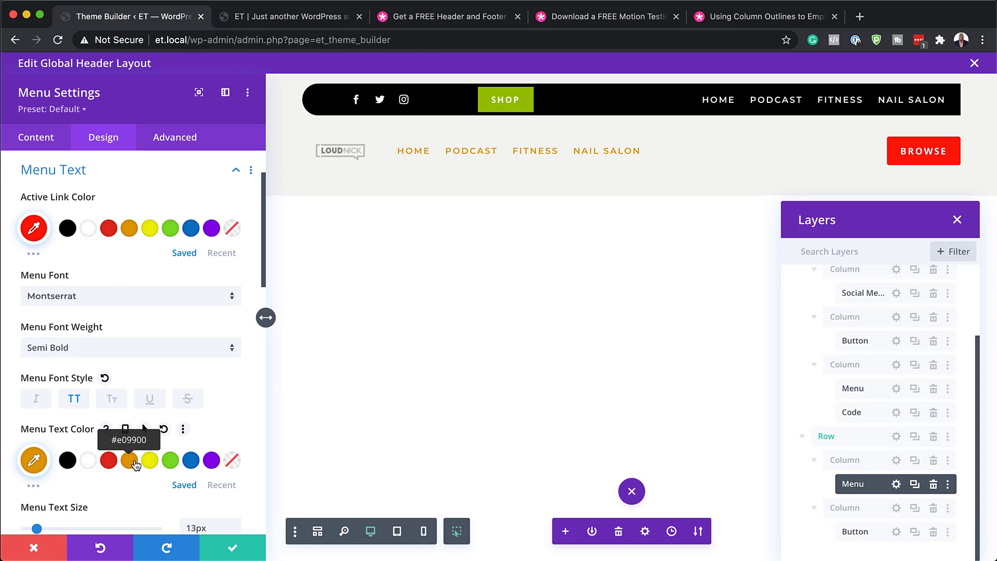
{"action": "left_click", "coordinate": [191, 464]}
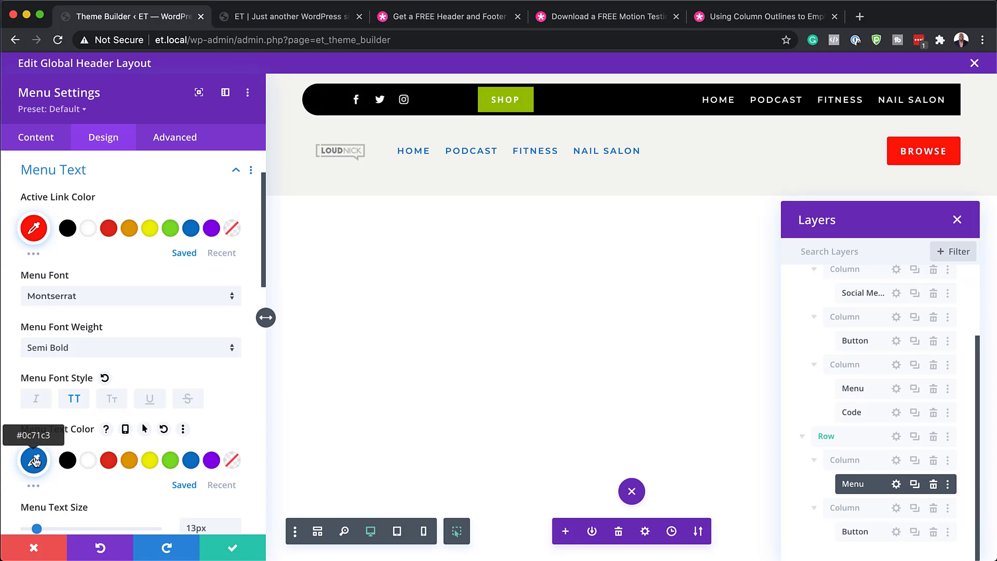
{"action": "left_click", "coordinate": [66, 462]}
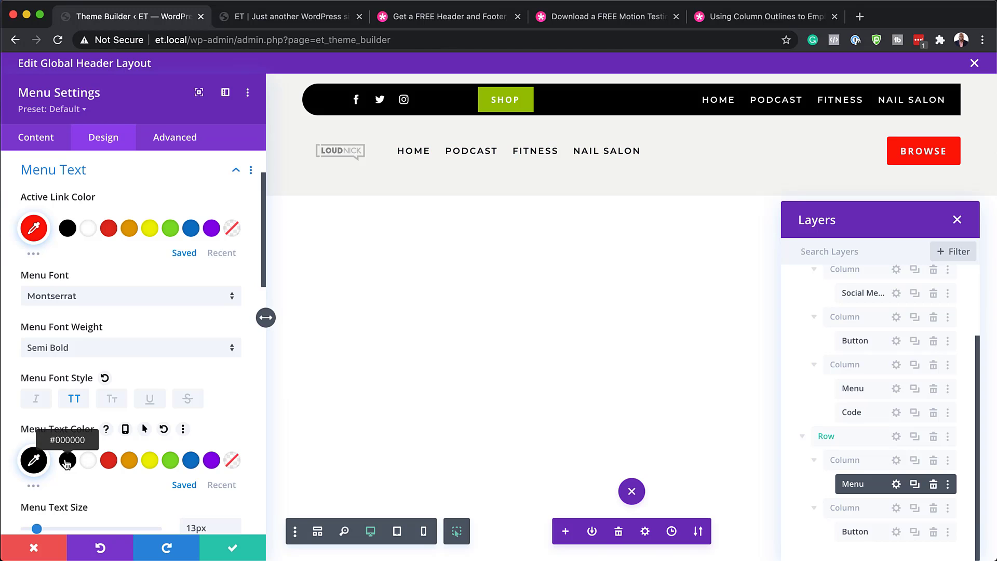
Step: Apply the menu settings, close the Layers list, and save the global header
{"action": "left_click", "coordinate": [238, 551]}
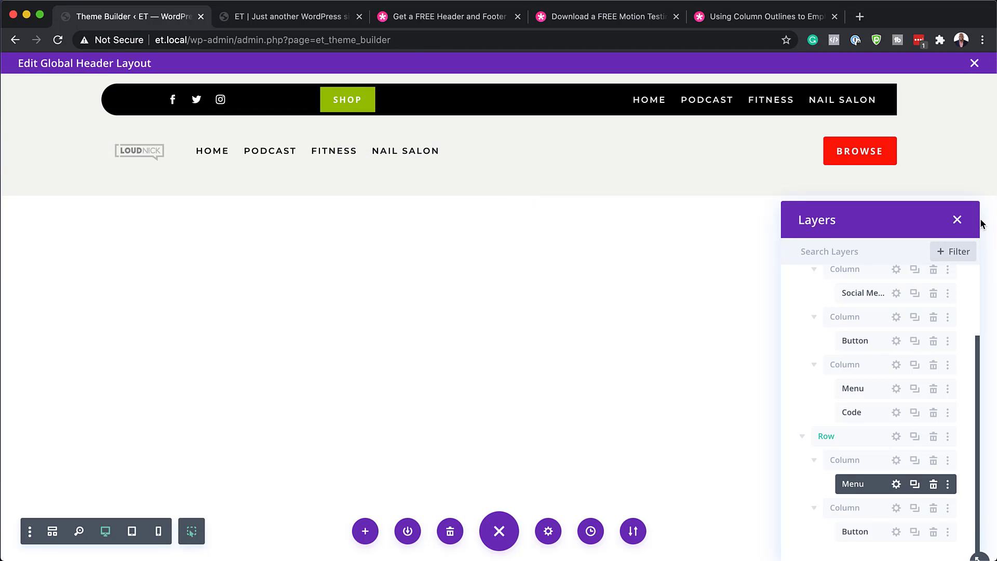
{"action": "left_click", "coordinate": [957, 220]}
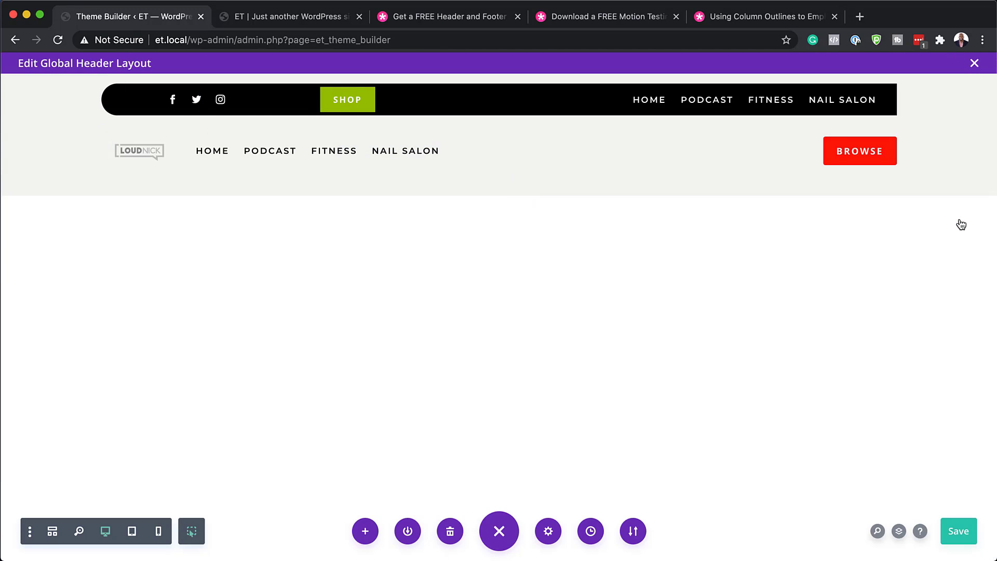
{"action": "left_click", "coordinate": [964, 529]}
{"action": "left_click", "coordinate": [294, 20]}
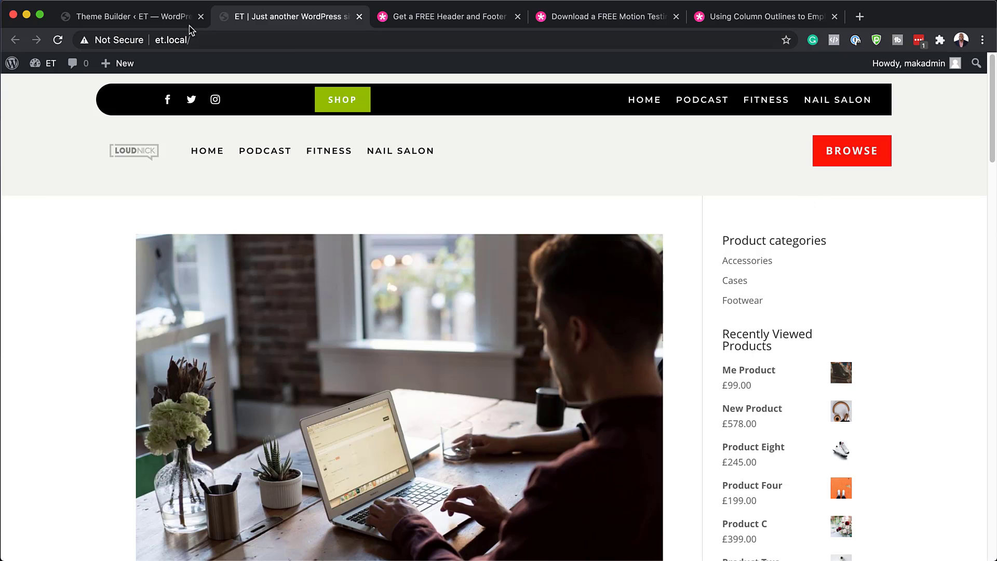
{"action": "left_click", "coordinate": [57, 40]}
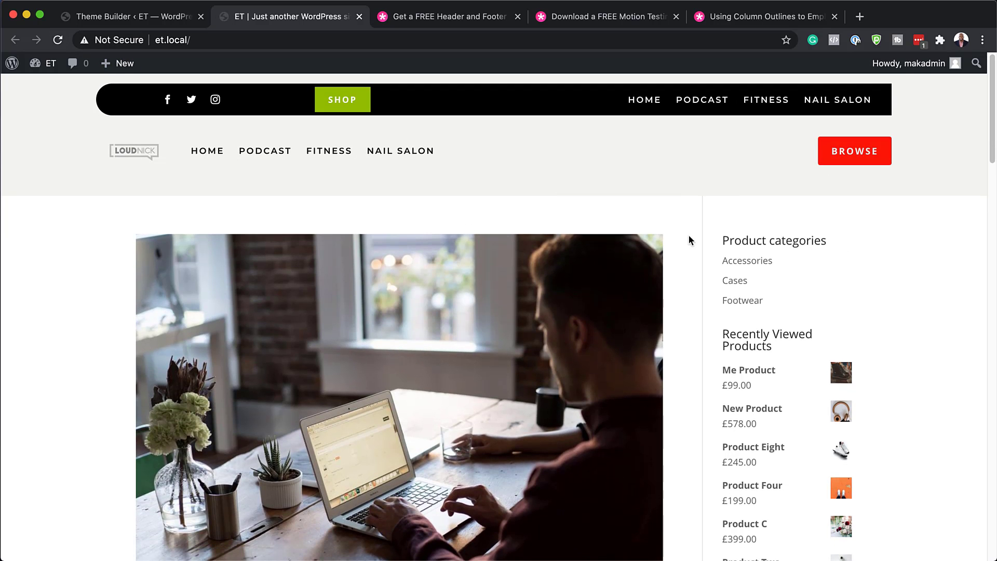
{"action": "left_click", "coordinate": [163, 19]}
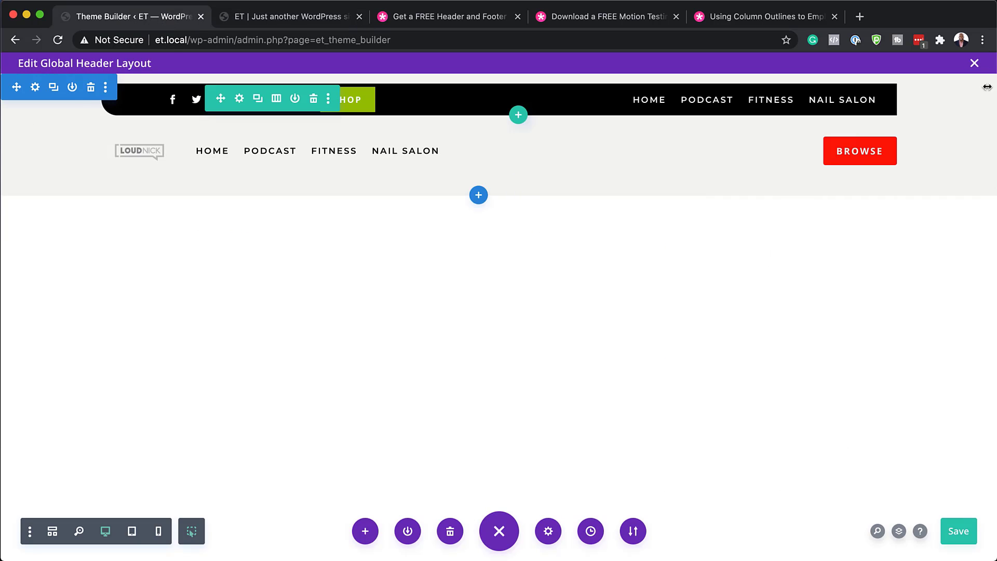
Step: Close the header editor and start editing the Global Footer layout
{"action": "left_click", "coordinate": [975, 63]}
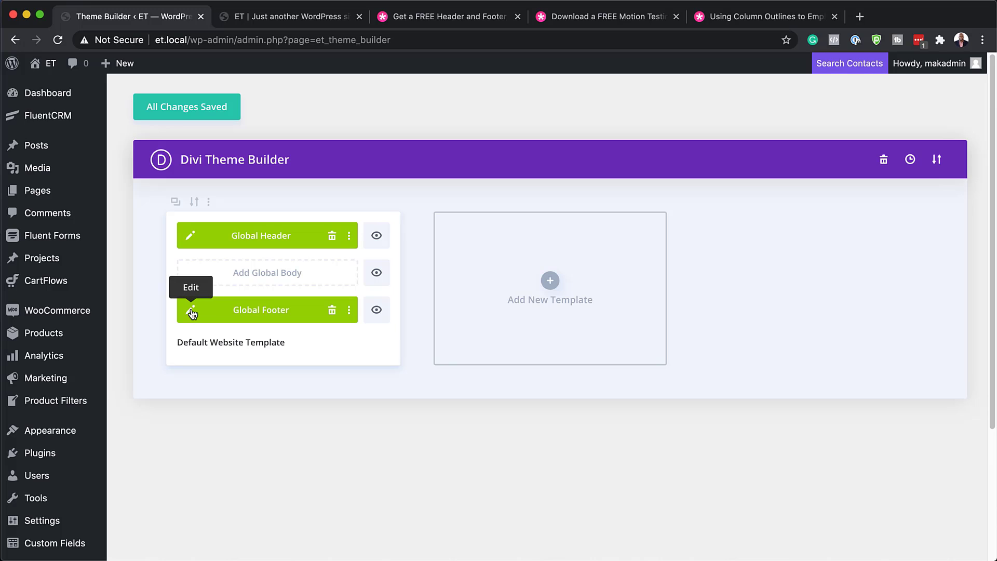
{"action": "left_click", "coordinate": [191, 311]}
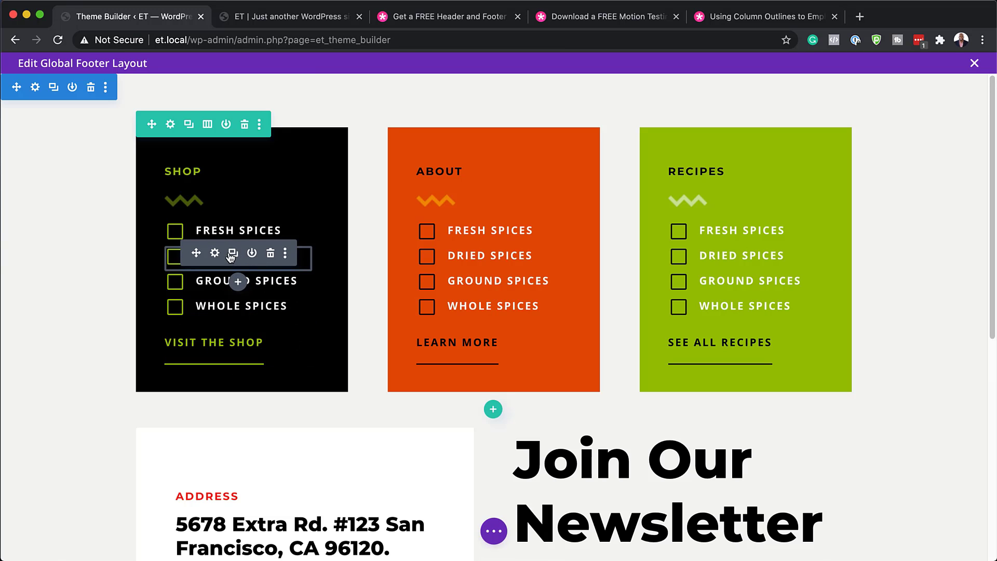
Step: Delete 'Spices' from the Shop column's 'Dried Spices' item title, leaving 'Dried'
{"action": "left_click", "coordinate": [216, 254]}
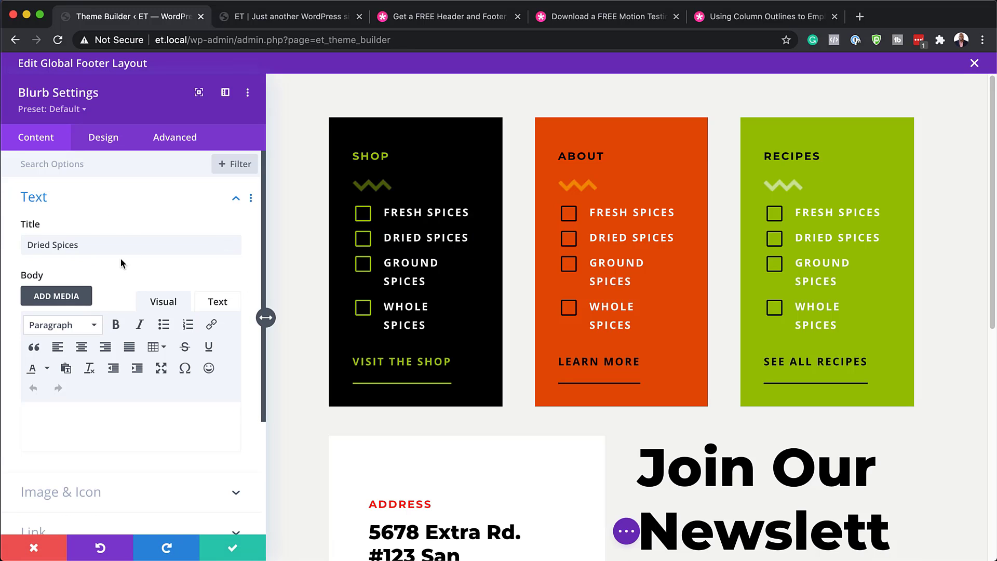
{"action": "left_click", "coordinate": [84, 248]}
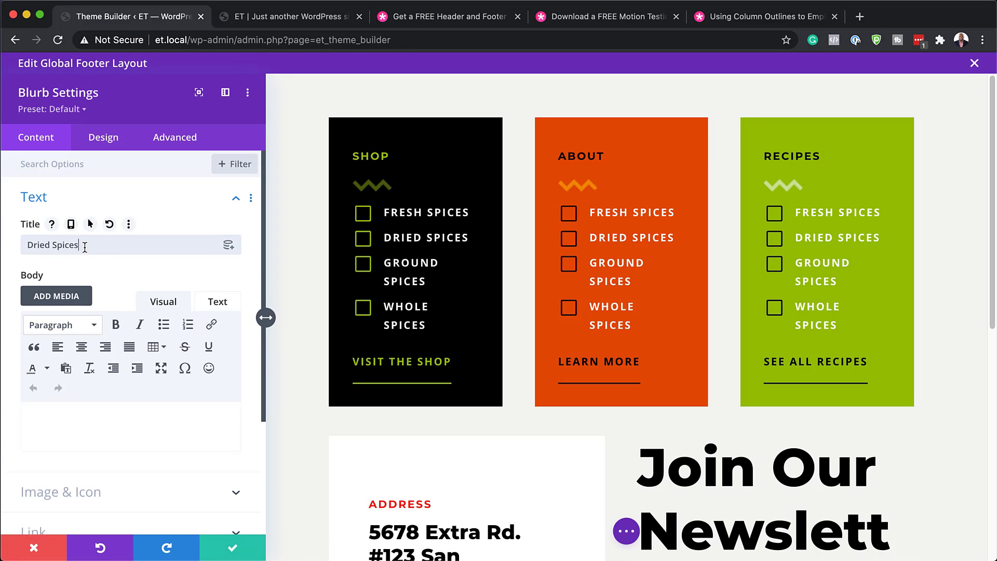
{"action": "left_click_drag", "start_coordinate": [78, 245], "coordinate": [53, 248]}
{"action": "key", "text": "BackSpace"}
Step: Discard the title edit and give the Shop column a dark brown #702900 background
{"action": "left_click", "coordinate": [41, 550]}
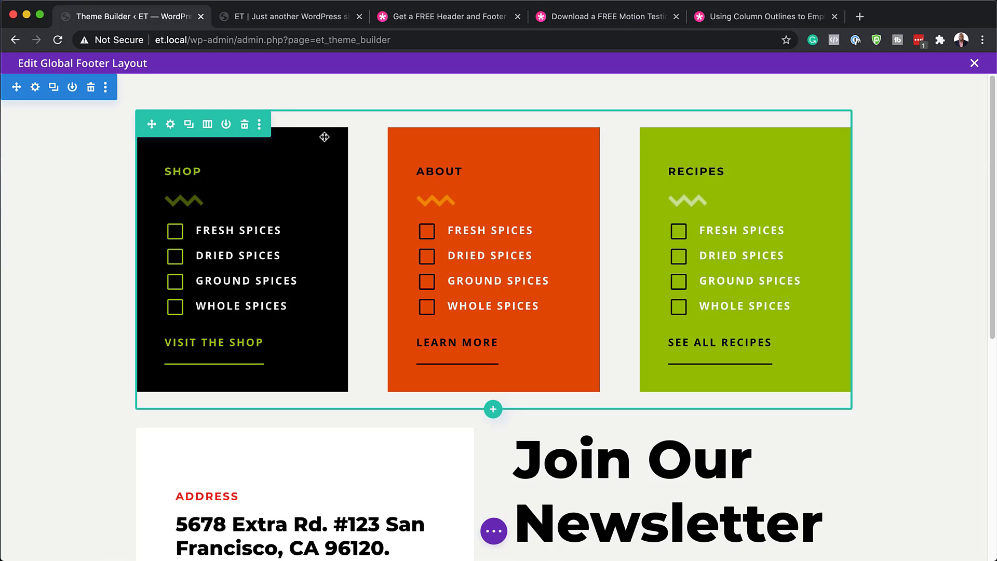
{"action": "left_click", "coordinate": [170, 125]}
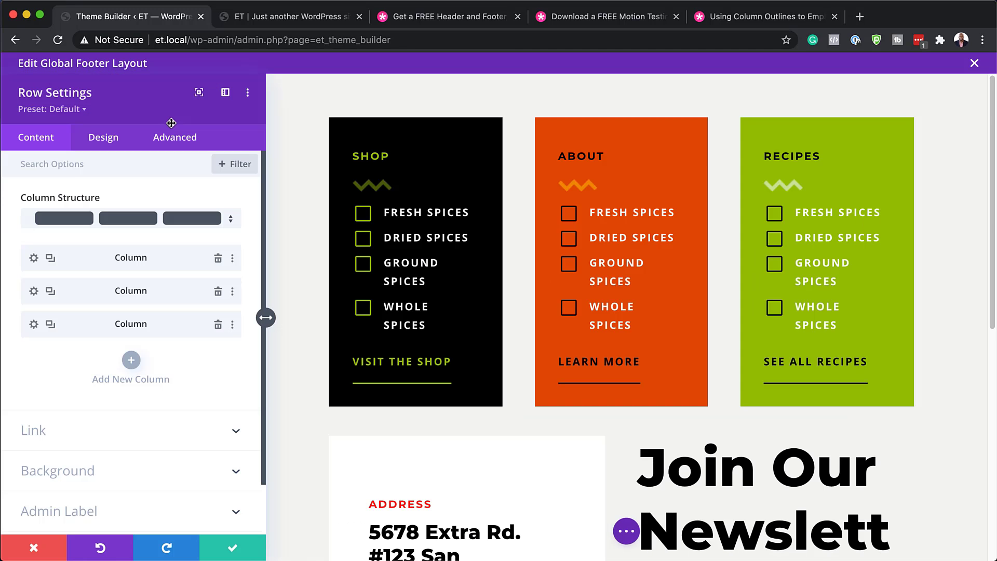
{"action": "left_click", "coordinate": [33, 258]}
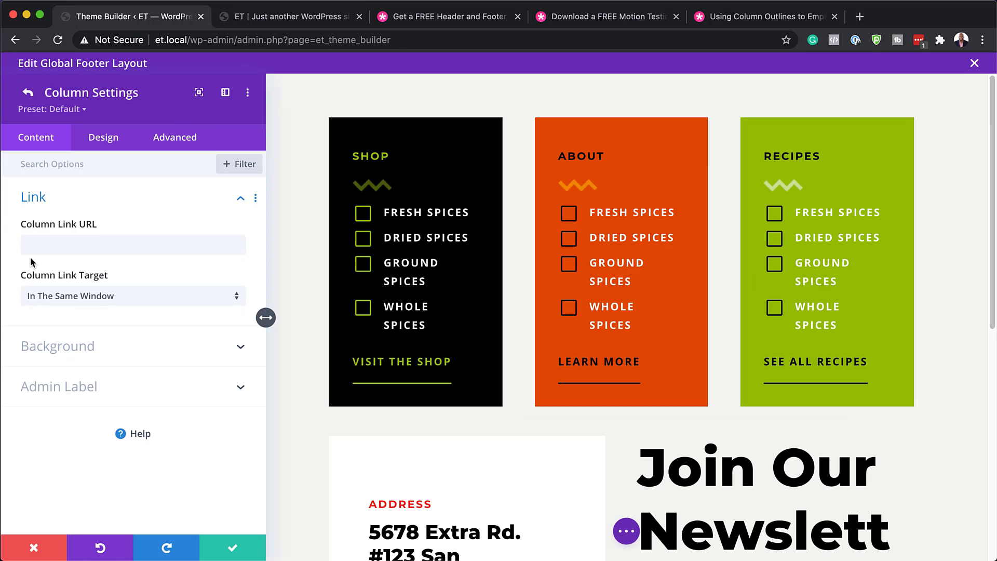
{"action": "left_click", "coordinate": [115, 348]}
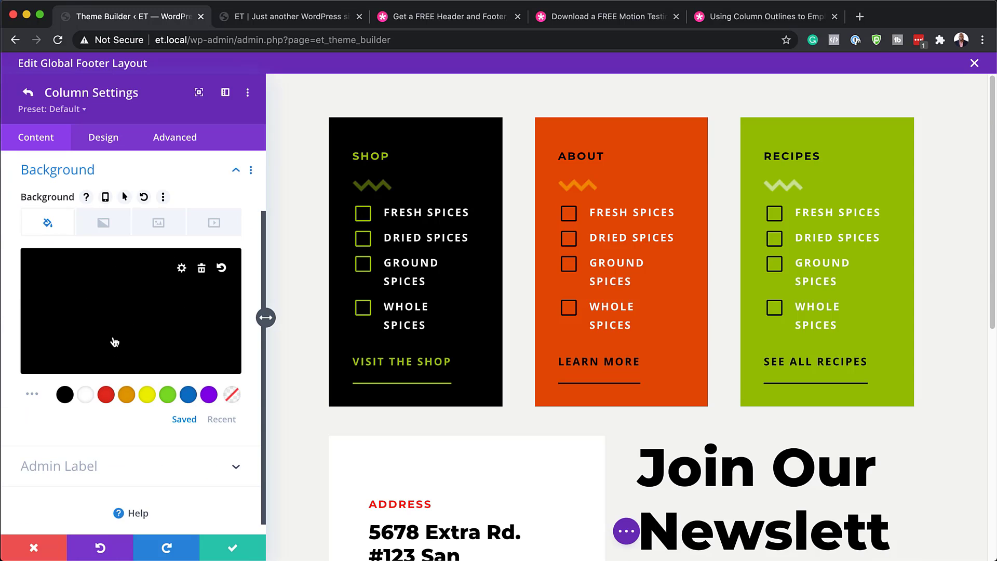
{"action": "left_click", "coordinate": [130, 395]}
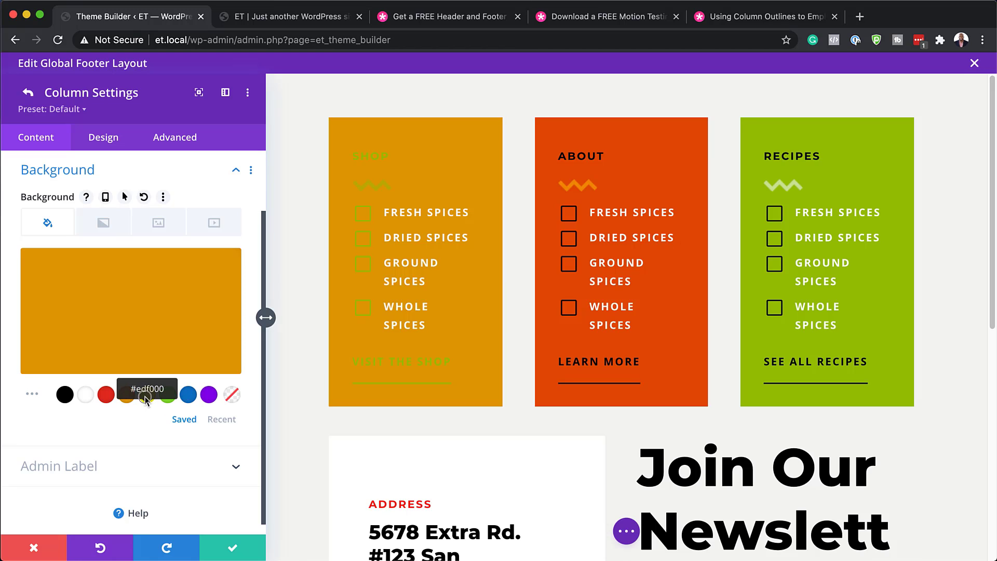
{"action": "left_click", "coordinate": [147, 399]}
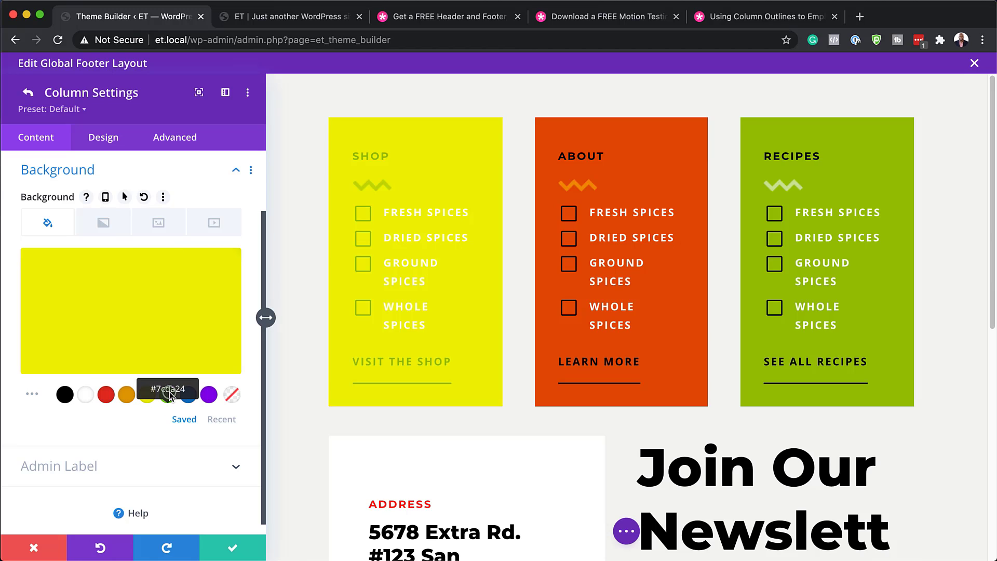
{"action": "left_click", "coordinate": [168, 396]}
{"action": "left_click", "coordinate": [140, 312]}
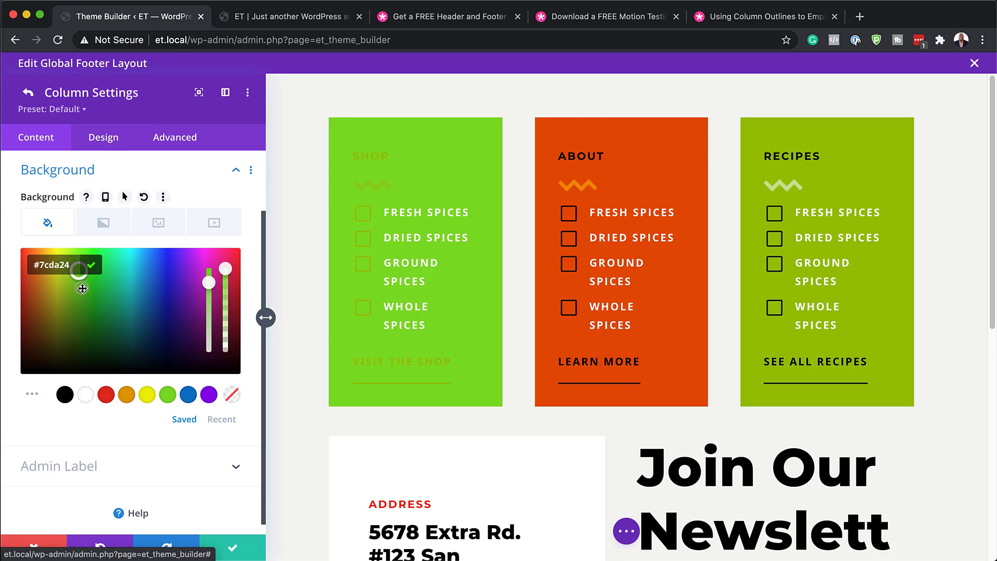
{"action": "left_click_drag", "start_coordinate": [78, 272], "coordinate": [30, 331]}
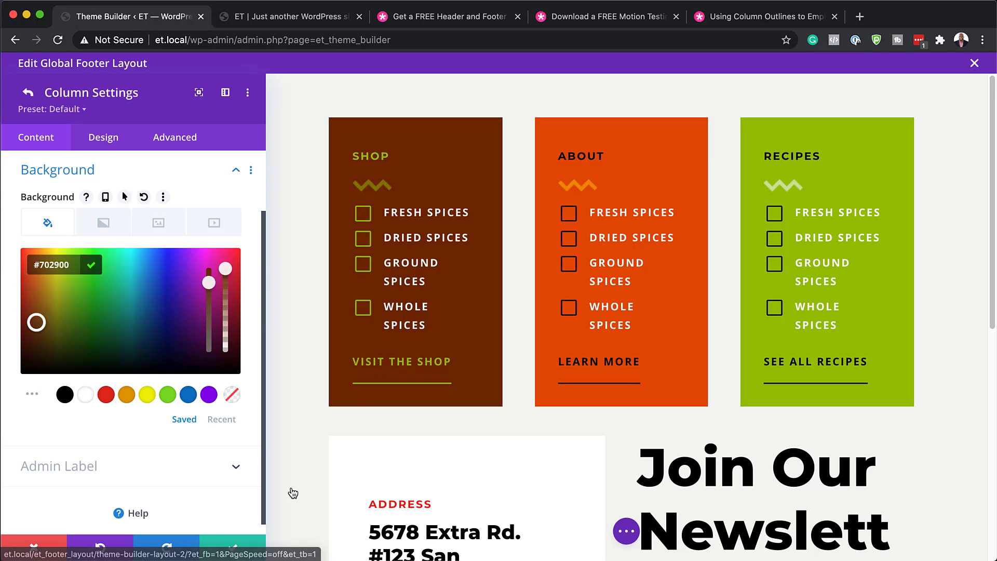
{"action": "left_click", "coordinate": [233, 549]}
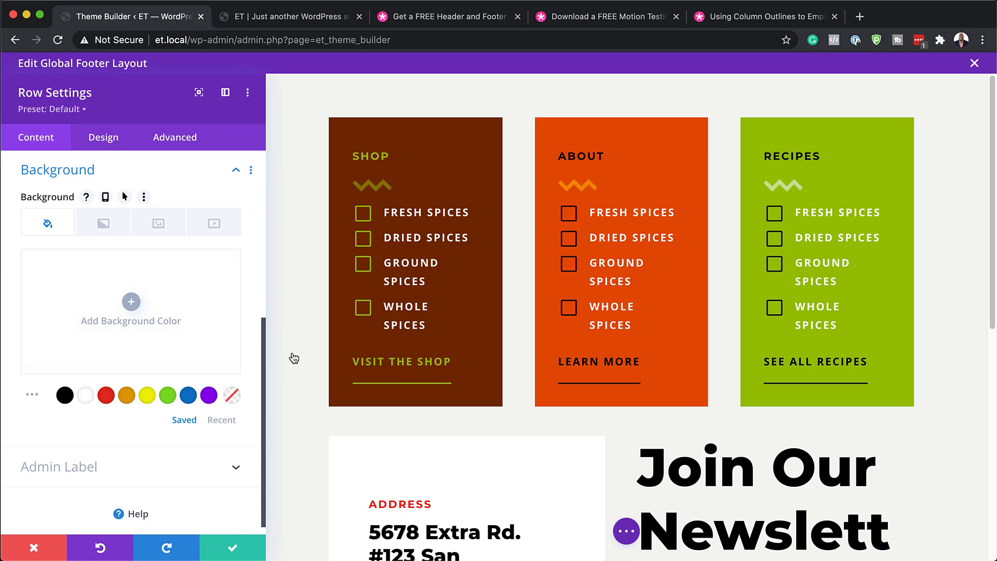
{"action": "left_click", "coordinate": [233, 549]}
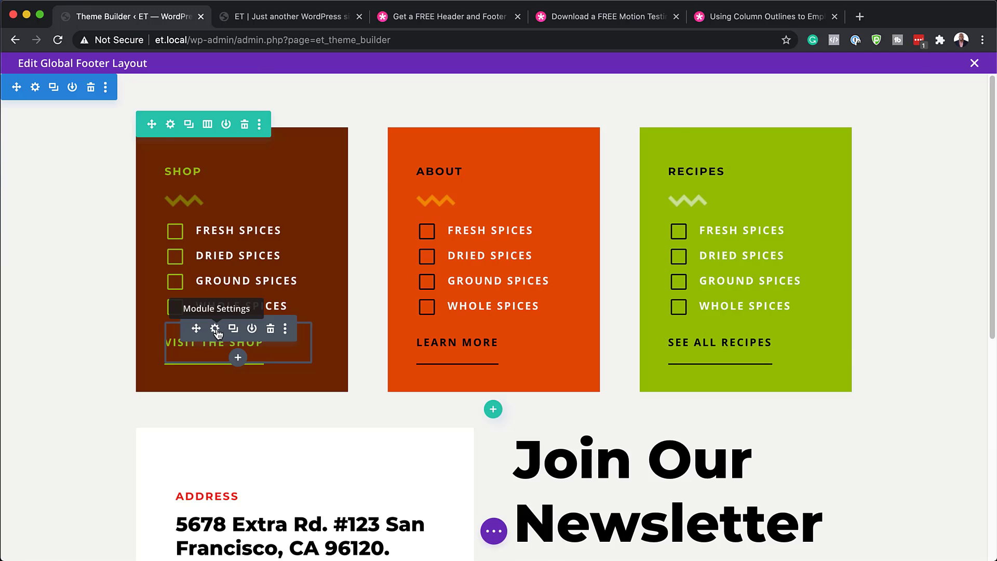
{"action": "left_click", "coordinate": [215, 328]}
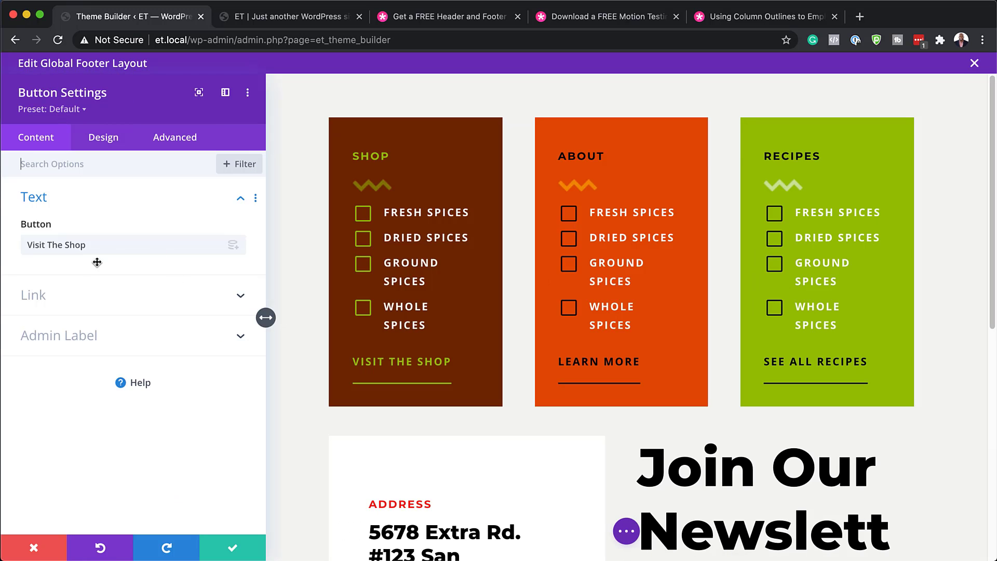
{"action": "left_click", "coordinate": [57, 296]}
{"action": "left_click", "coordinate": [60, 293]}
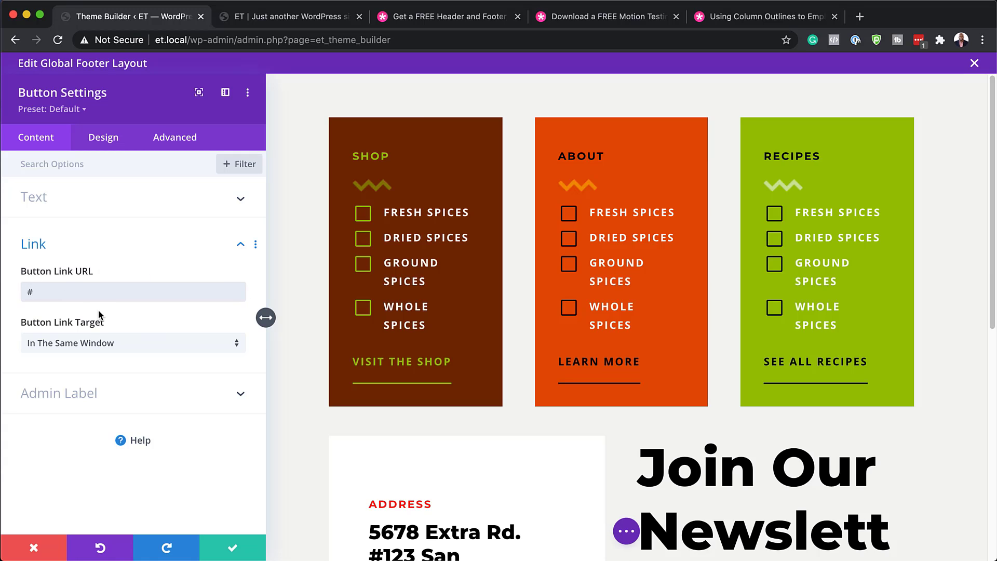
{"action": "left_click", "coordinate": [232, 549]}
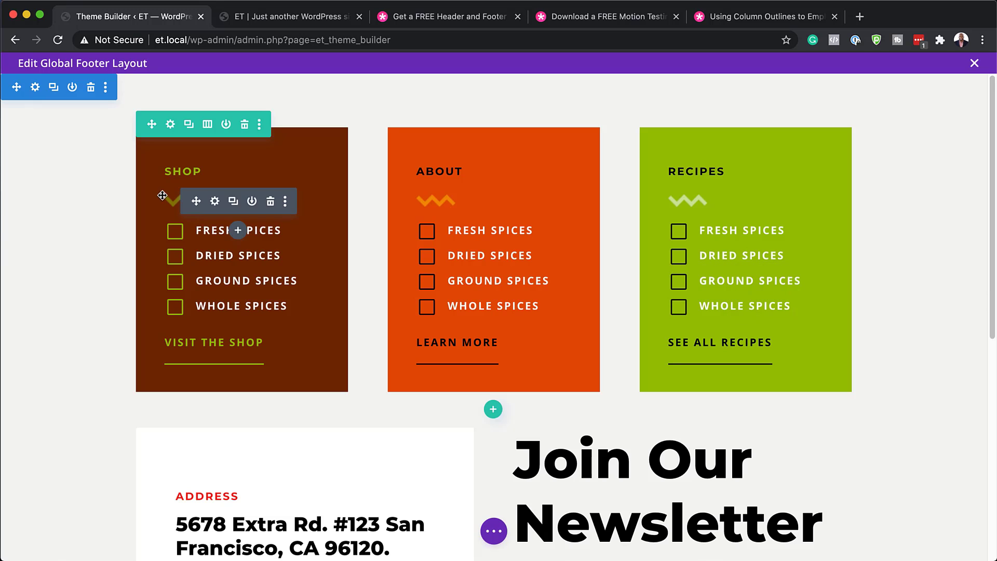
Step: Disable the Shop/About/Recipes row on phone, tablet and desktop under Advanced > Visibility
{"action": "scroll", "coordinate": [364, 384], "scroll_direction": "down", "scroll_amount": 1}
{"action": "scroll", "coordinate": [368, 384], "scroll_direction": "down", "scroll_amount": 3}
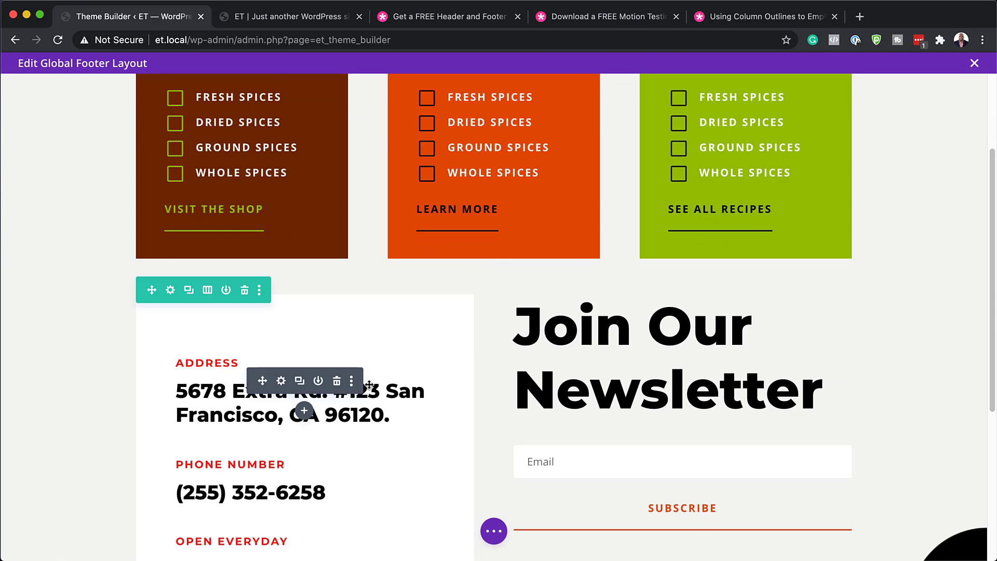
{"action": "scroll", "coordinate": [369, 384], "scroll_direction": "up", "scroll_amount": 4}
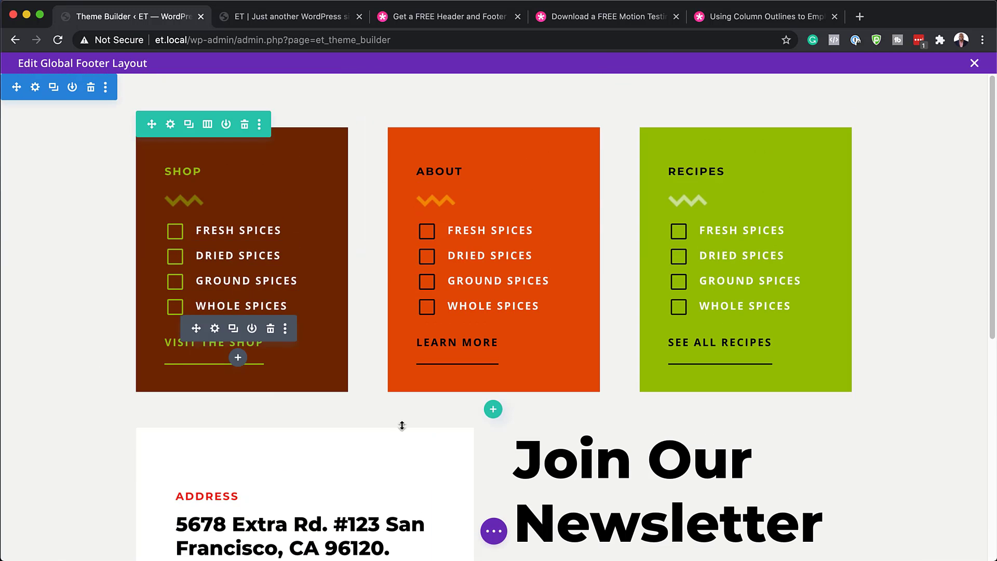
{"action": "left_click", "coordinate": [171, 125]}
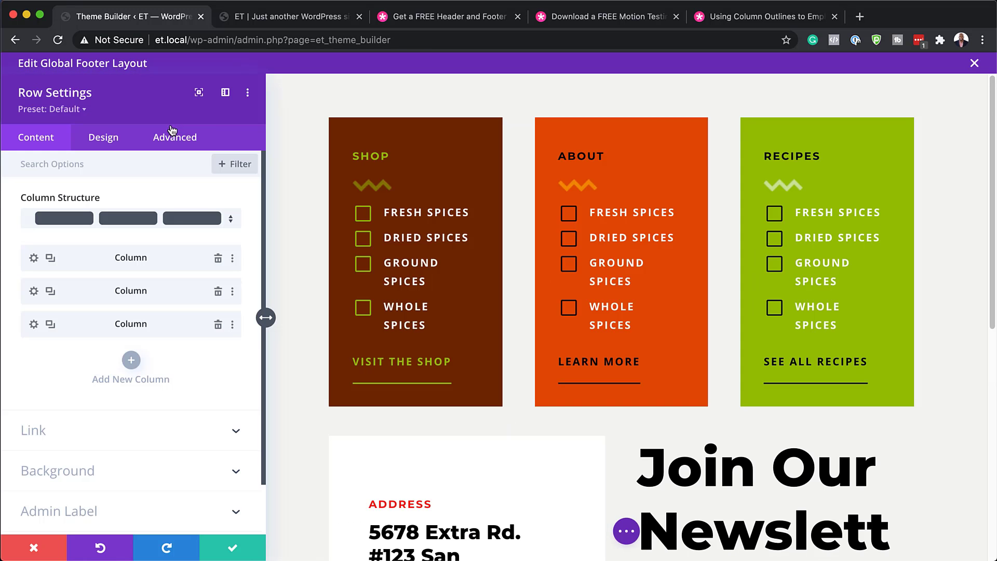
{"action": "left_click", "coordinate": [183, 139]}
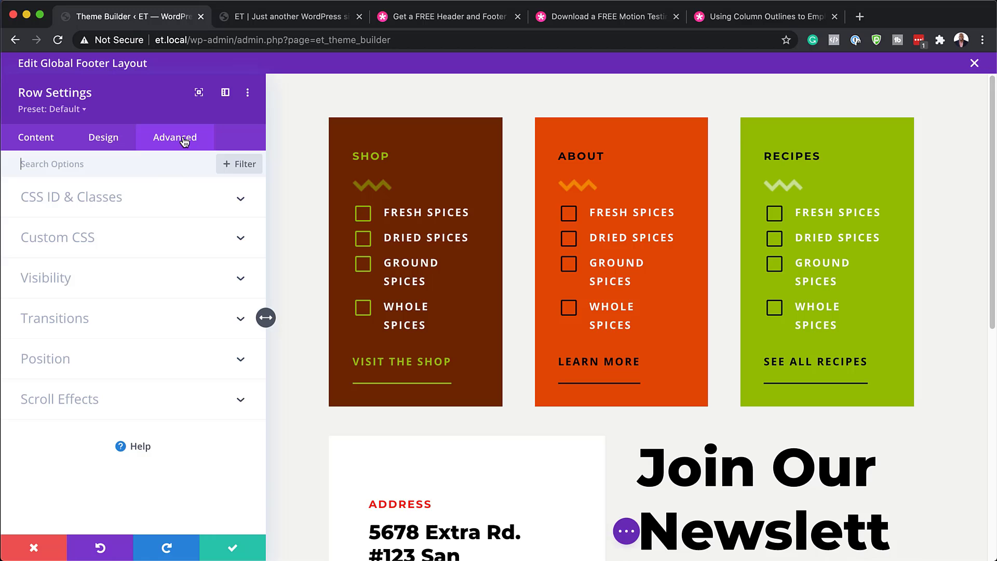
{"action": "left_click", "coordinate": [78, 284]}
{"action": "left_click", "coordinate": [29, 215]}
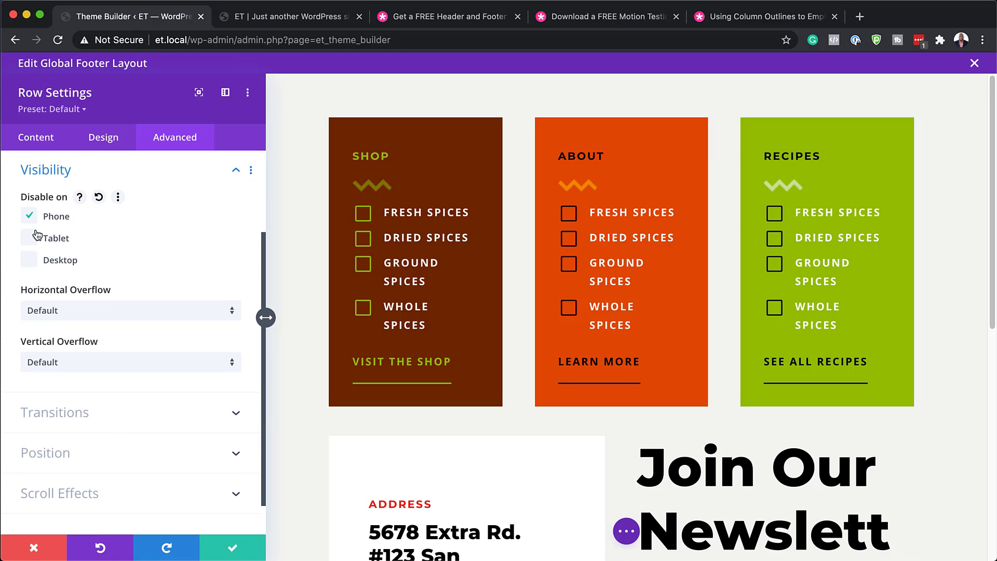
{"action": "left_click", "coordinate": [29, 237]}
{"action": "left_click", "coordinate": [29, 261]}
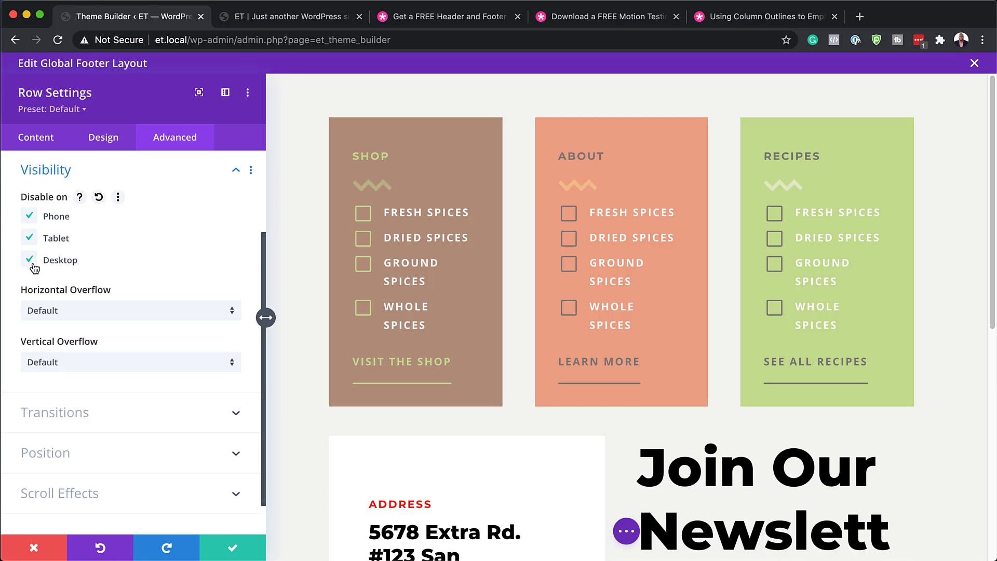
{"action": "left_click", "coordinate": [233, 551]}
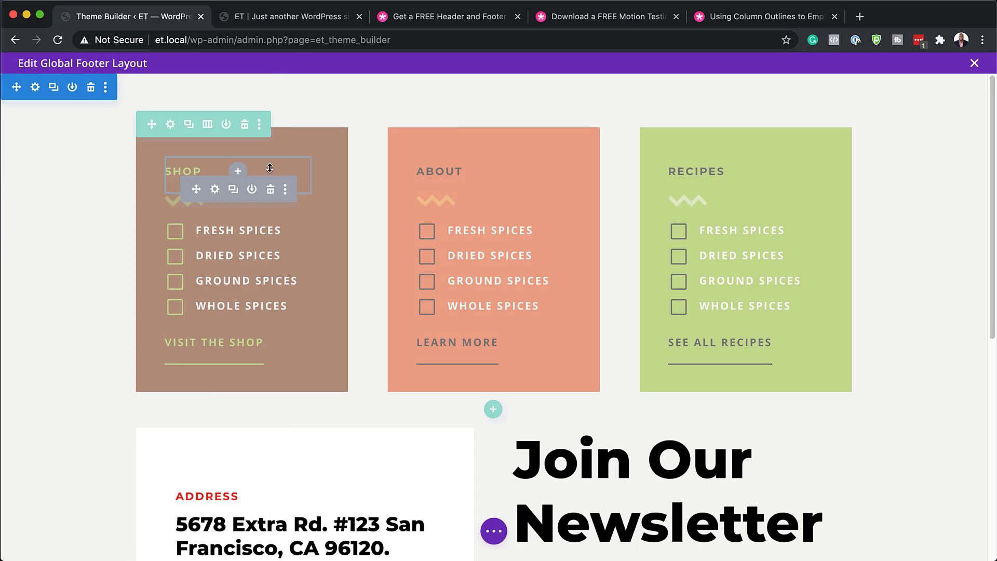
Step: Save the global footer layout with Cmd+S and switch to the site's home page
{"action": "key", "text": "super+s"}
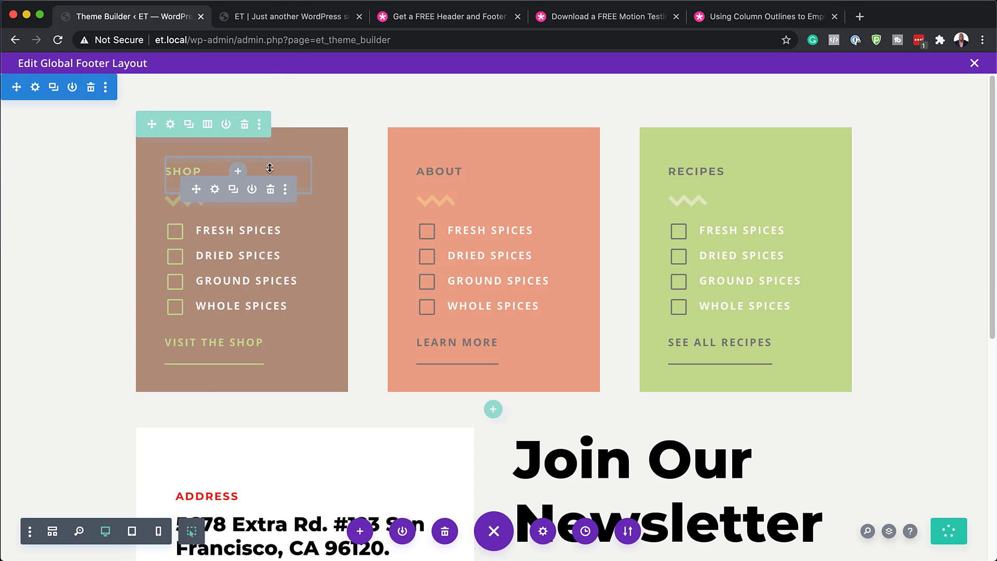
{"action": "left_click", "coordinate": [281, 18]}
{"action": "scroll", "coordinate": [583, 382], "scroll_direction": "down", "scroll_amount": 20}
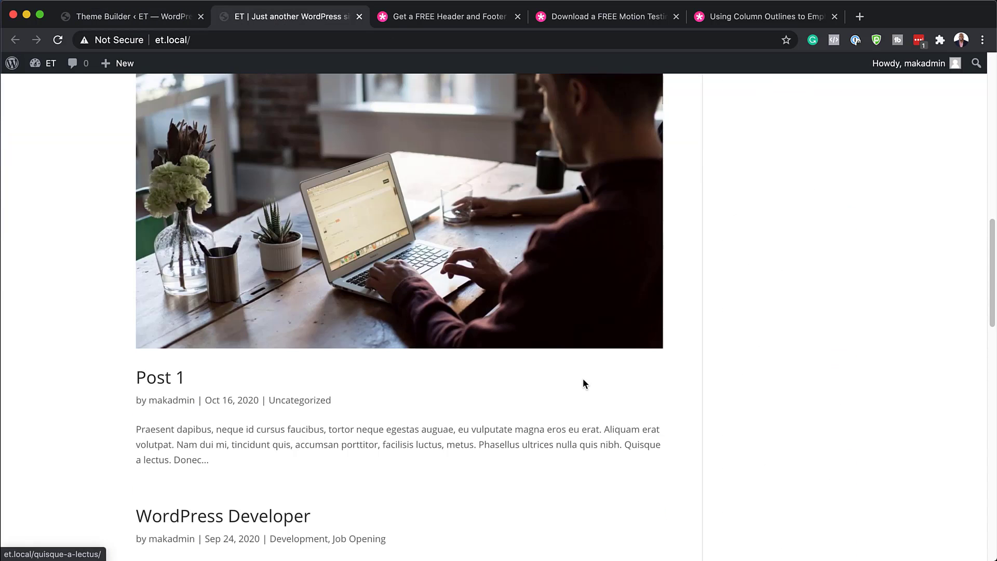
{"action": "scroll", "coordinate": [584, 383], "scroll_direction": "up", "scroll_amount": 7}
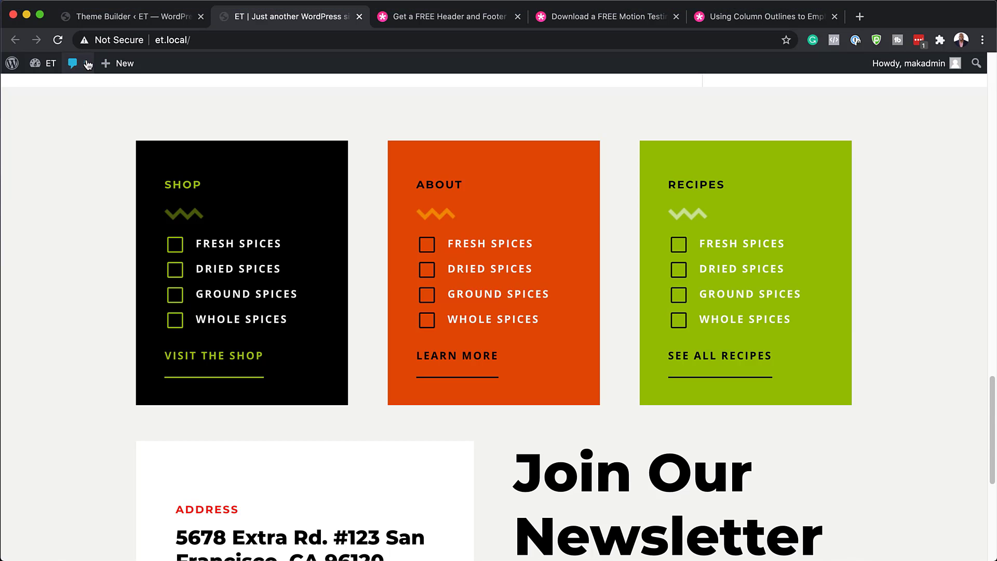
Step: Reload the home page and scroll to the footer, now missing the Shop/About/Recipes row
{"action": "left_click", "coordinate": [59, 40]}
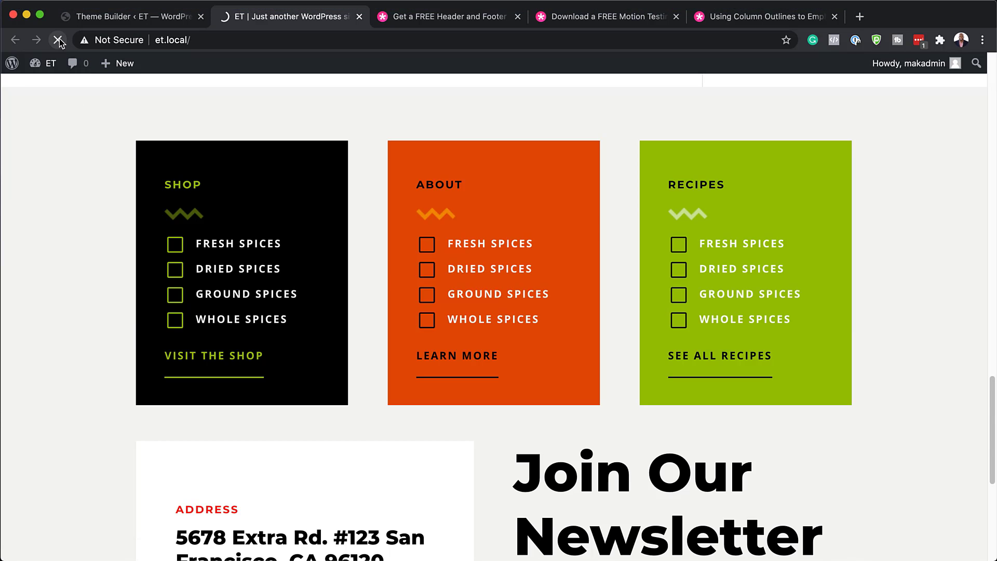
{"action": "scroll", "coordinate": [609, 359], "scroll_direction": "up", "scroll_amount": 5}
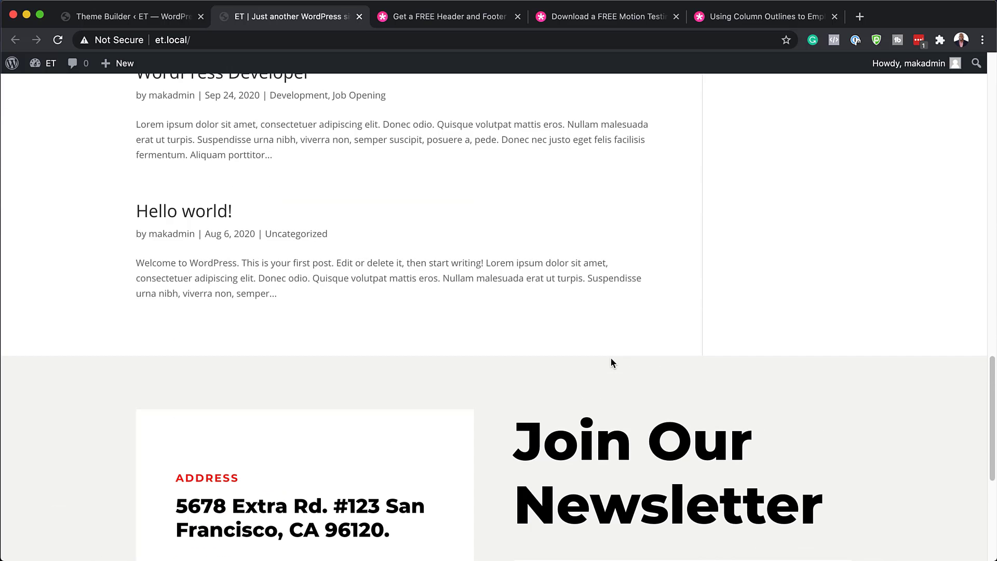
{"action": "scroll", "coordinate": [609, 358], "scroll_direction": "down", "scroll_amount": 3}
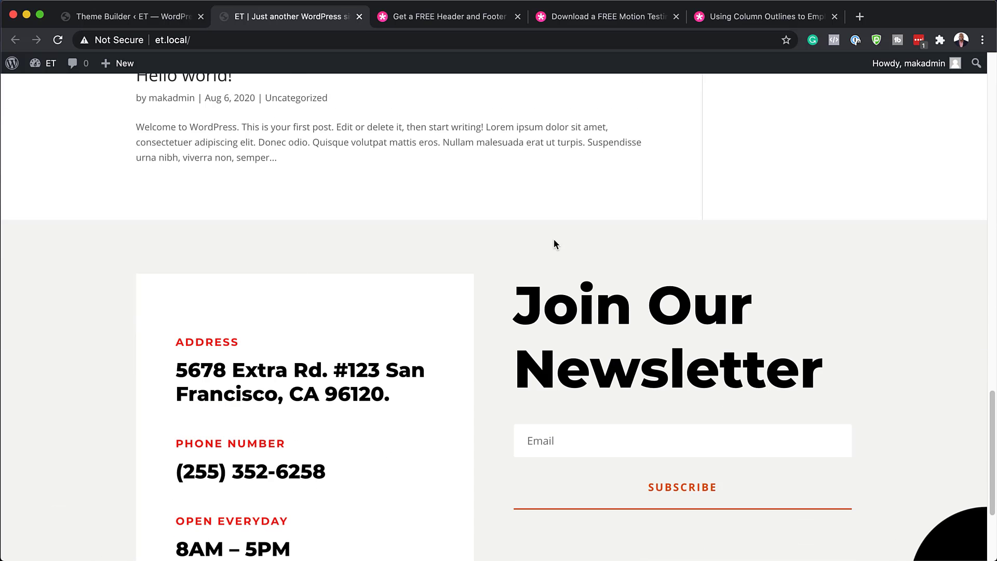
{"action": "scroll", "coordinate": [519, 348], "scroll_direction": "down", "scroll_amount": 3}
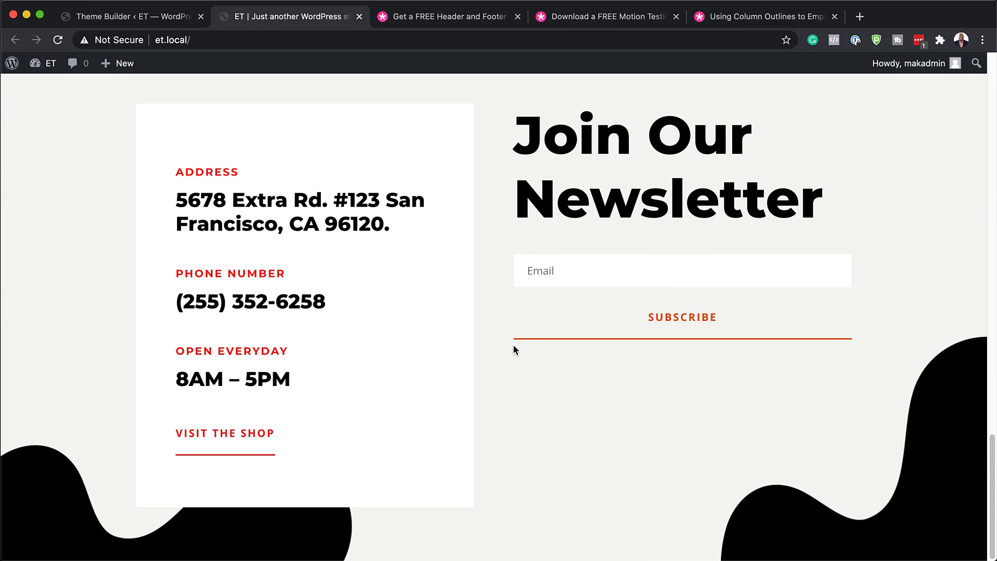
Step: Back in the footer editor, re-enable the three-column row on desktop, tablet and phone
{"action": "left_click", "coordinate": [137, 17]}
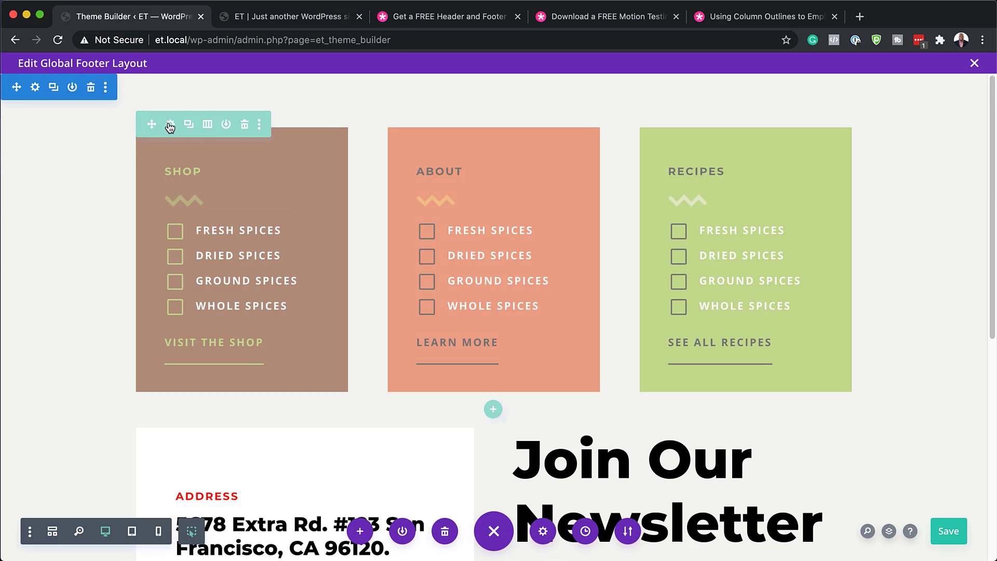
{"action": "left_click", "coordinate": [171, 128]}
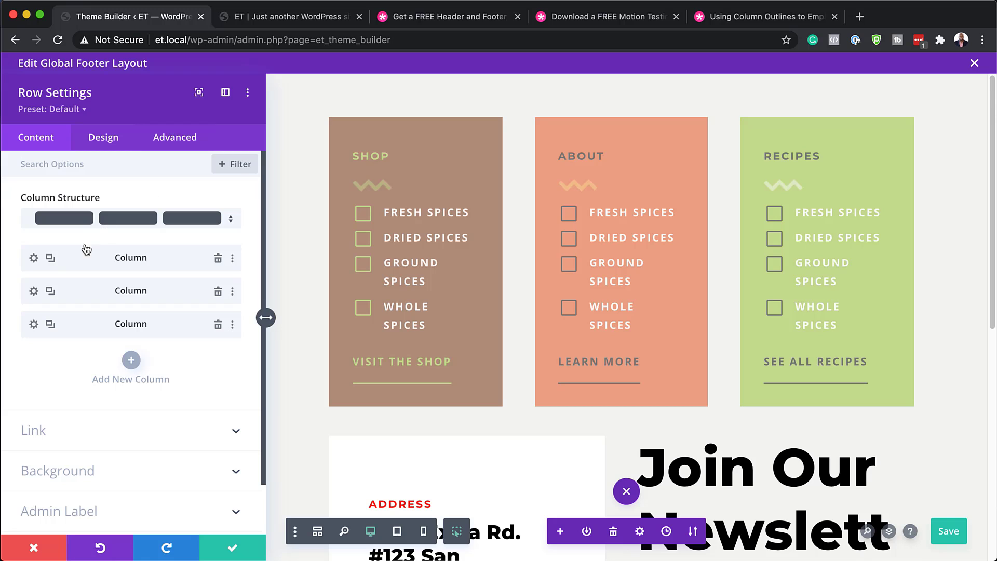
{"action": "left_click", "coordinate": [175, 144]}
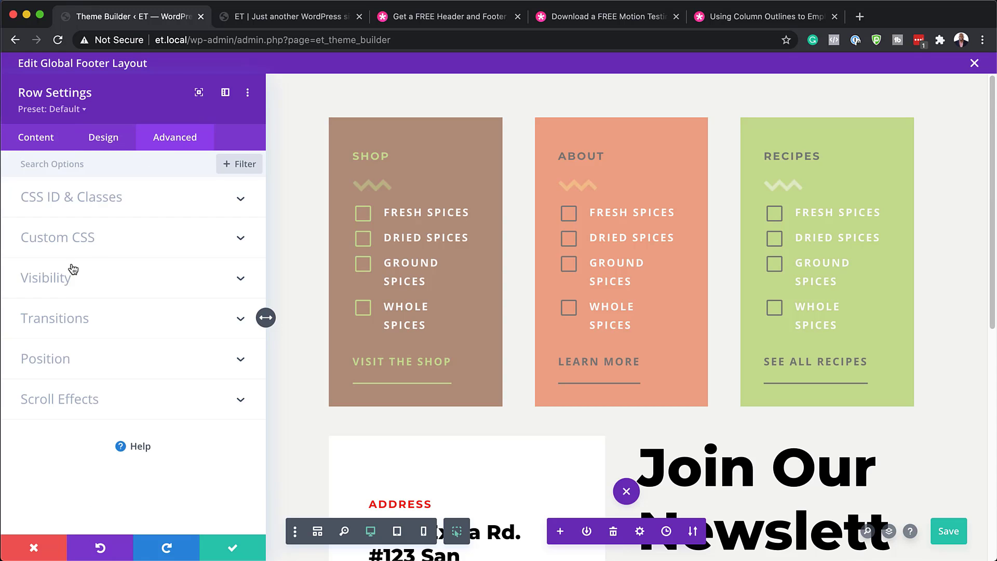
{"action": "left_click", "coordinate": [68, 283]}
{"action": "left_click", "coordinate": [30, 260]}
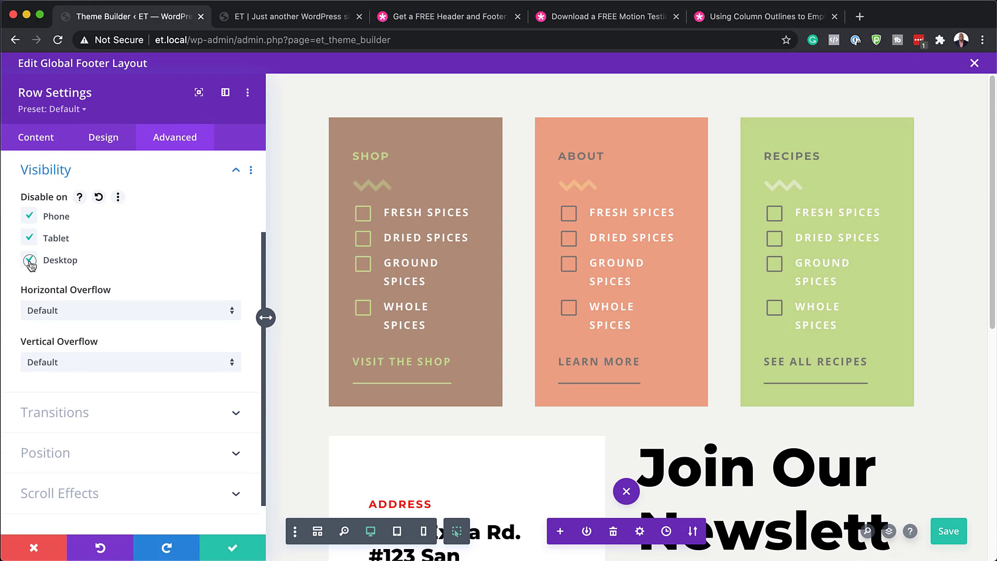
{"action": "left_click", "coordinate": [30, 238]}
{"action": "left_click", "coordinate": [30, 216]}
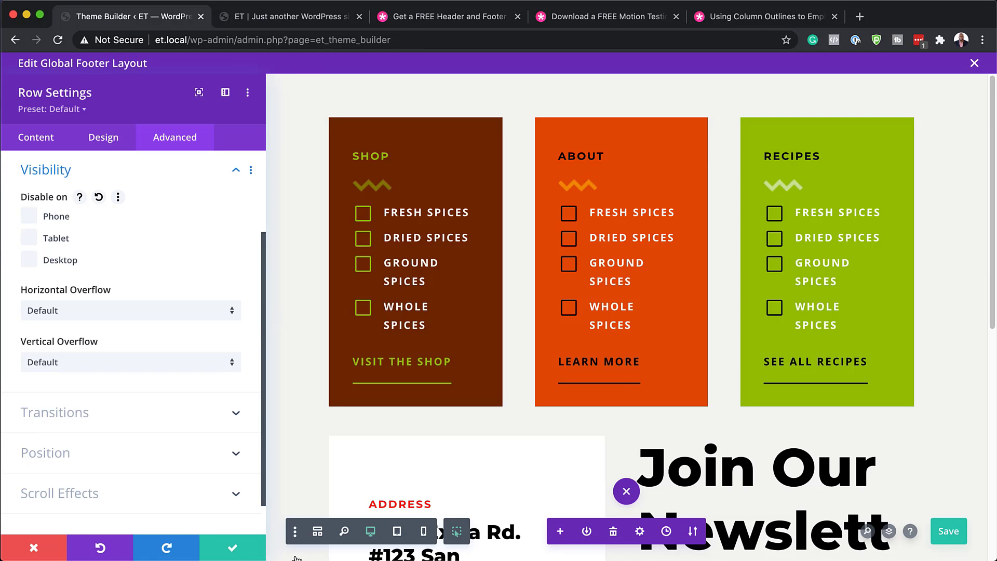
{"action": "left_click", "coordinate": [234, 548]}
{"action": "scroll", "coordinate": [427, 410], "scroll_direction": "down", "scroll_amount": 8}
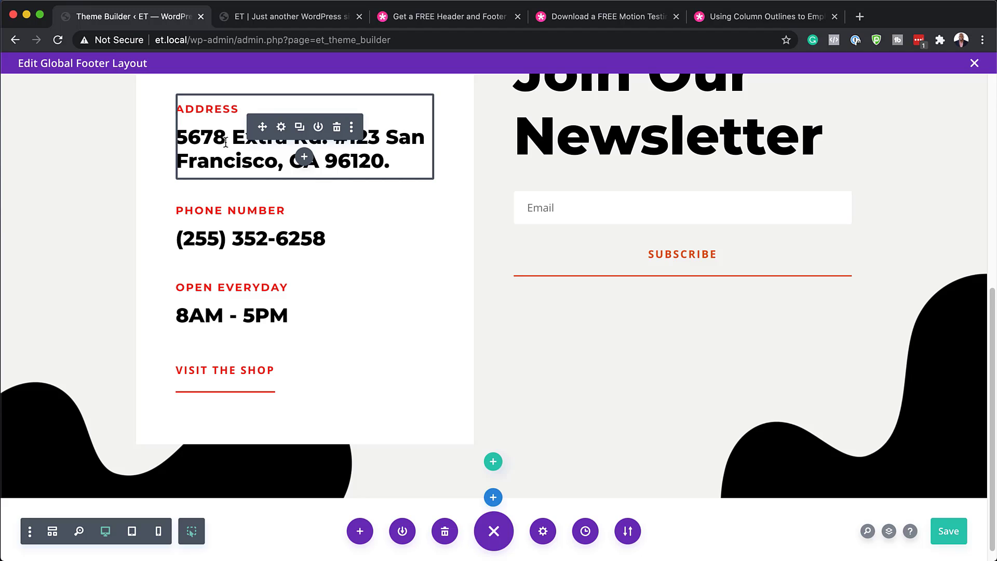
Step: Change the street number in the footer address text and apply the edit
{"action": "left_click", "coordinate": [283, 127]}
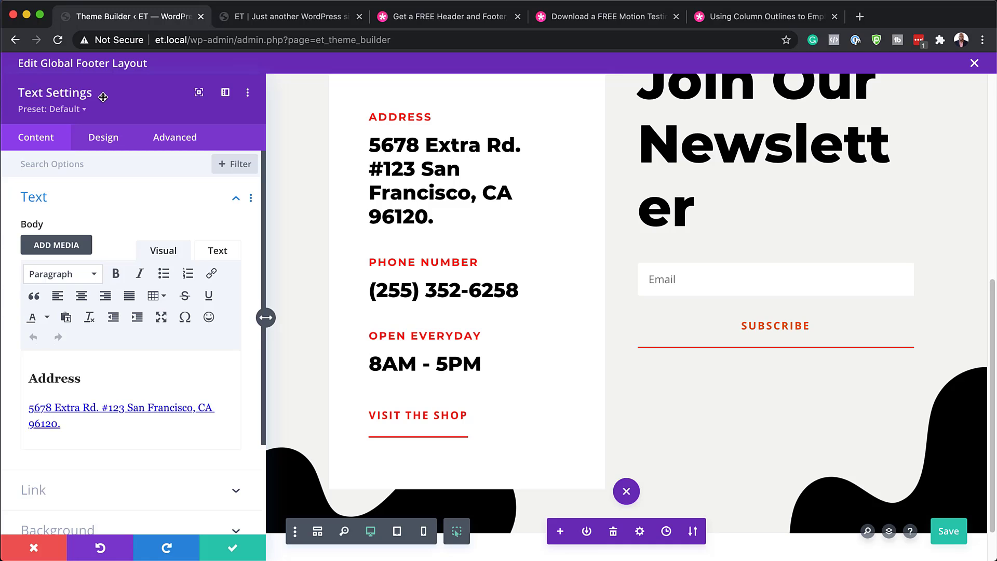
{"action": "triple_click", "coordinate": [34, 410]}
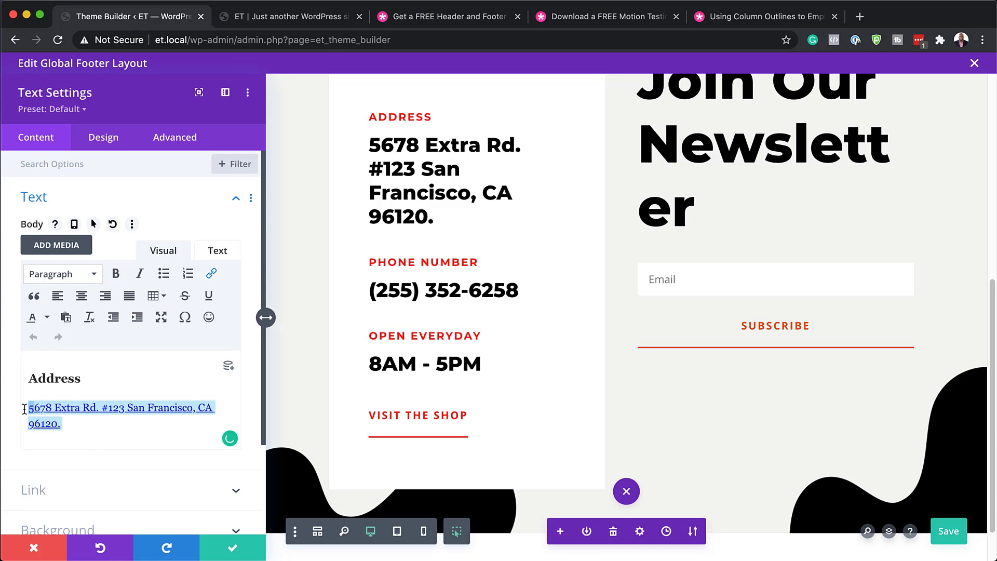
{"action": "type", "text": "33"}
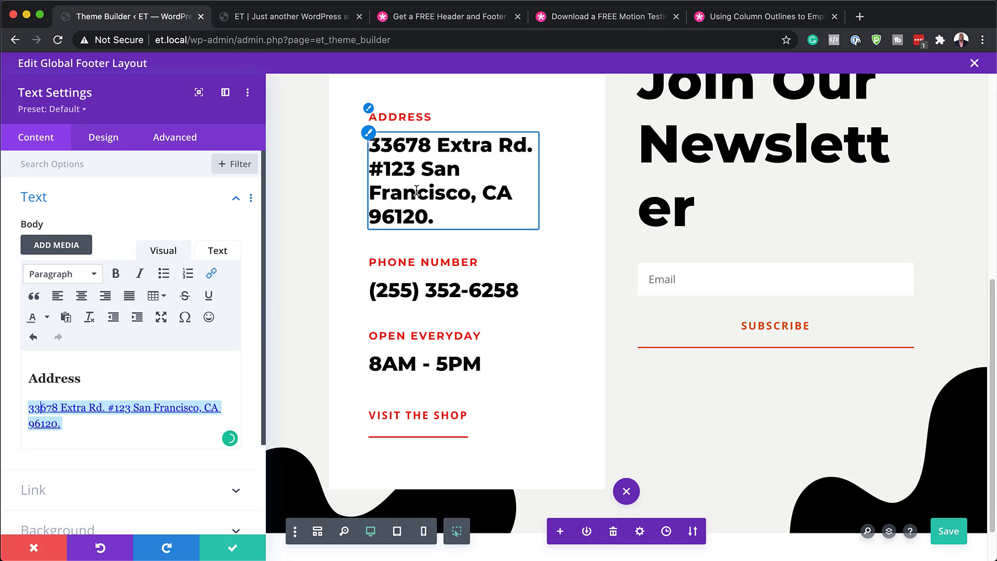
{"action": "left_click", "coordinate": [233, 548]}
Step: Edit the footer phone number text and apply the change
{"action": "mouse_move", "coordinate": [268, 249]}
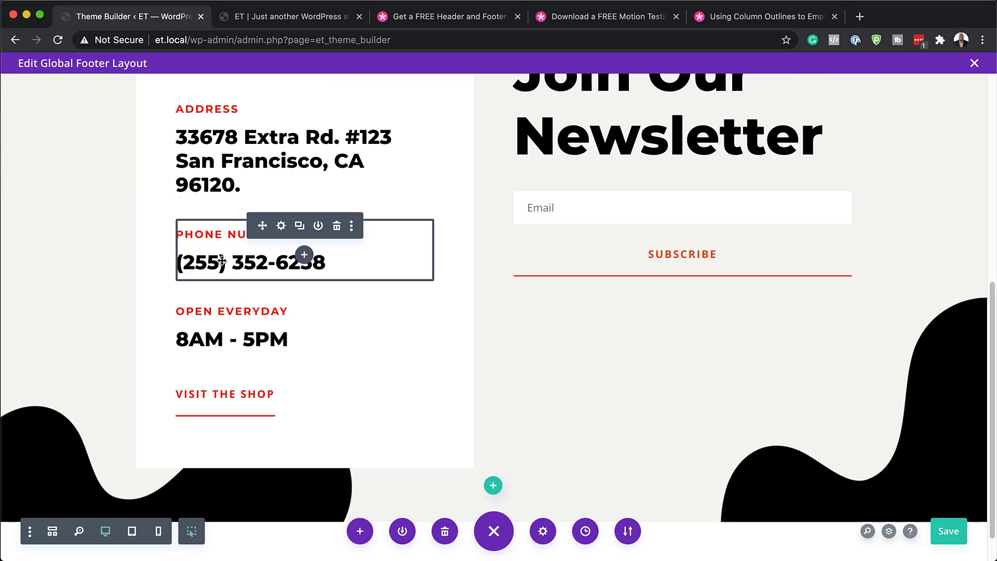
{"action": "left_click", "coordinate": [281, 226]}
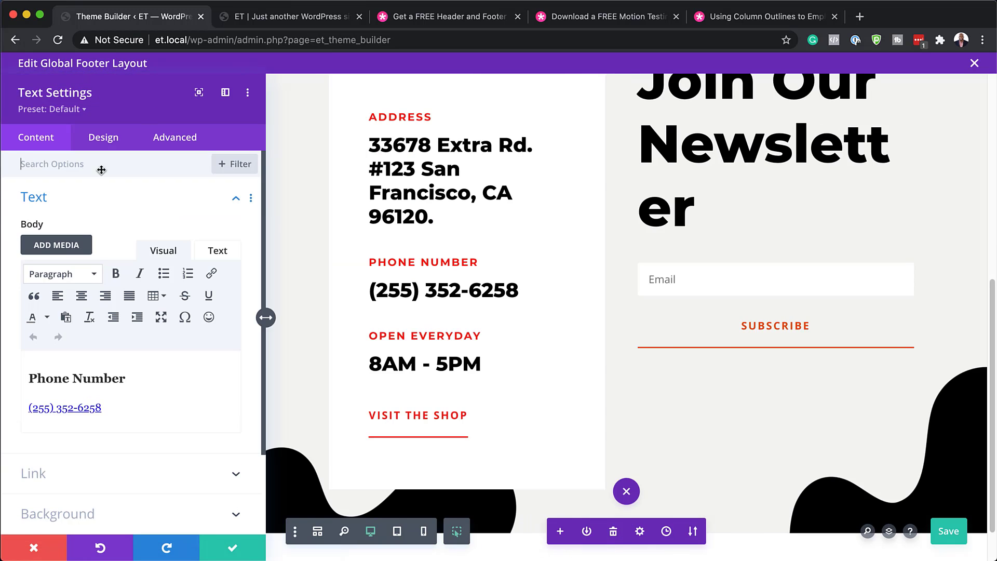
{"action": "triple_click", "coordinate": [108, 408]}
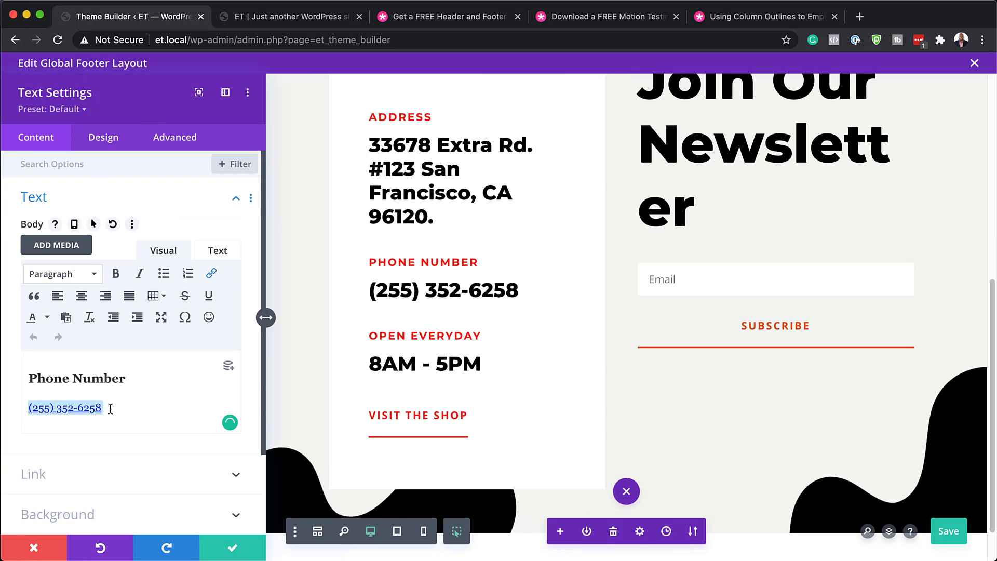
{"action": "type", "text": "9"}
{"action": "left_click", "coordinate": [242, 554]}
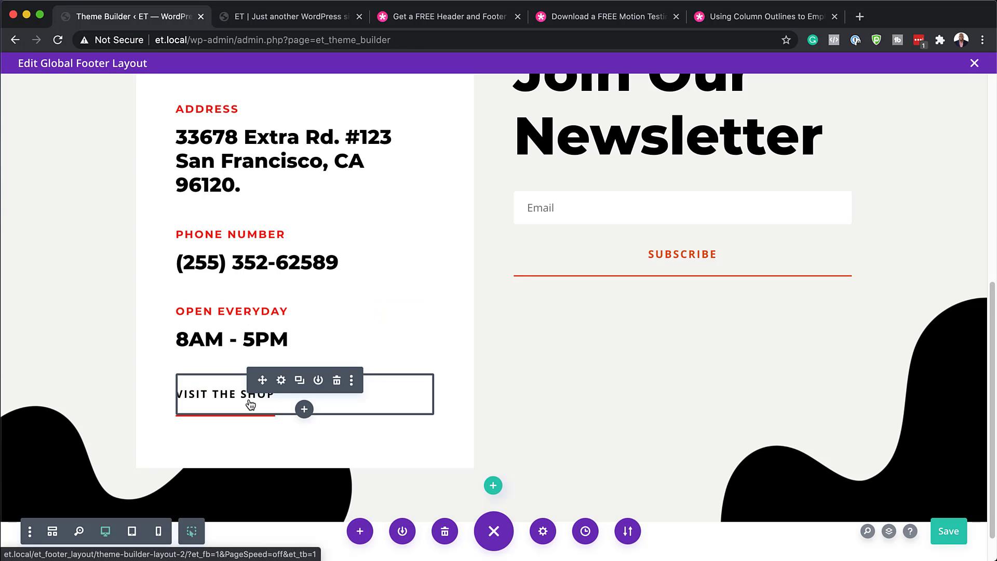
Step: Review the newsletter Email Optin's Email Account settings, keeping MailChimp as provider and its list
{"action": "scroll", "coordinate": [666, 360], "scroll_direction": "up", "scroll_amount": 3}
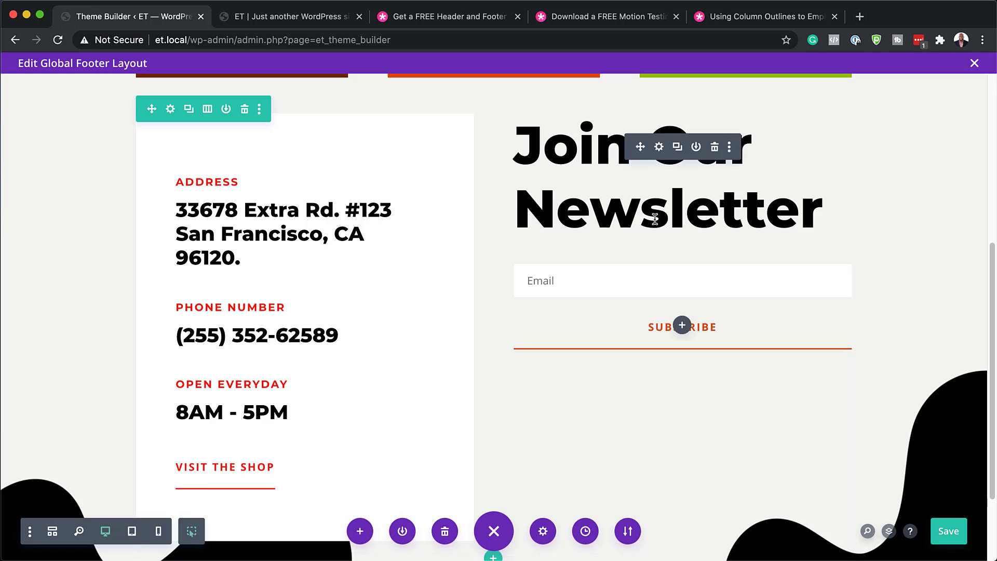
{"action": "left_click", "coordinate": [659, 147]}
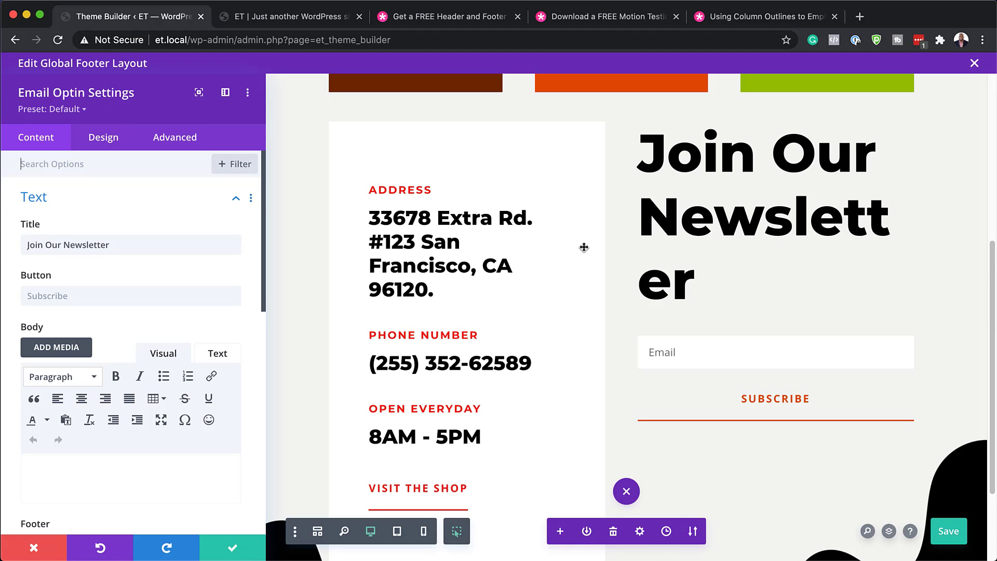
{"action": "scroll", "coordinate": [134, 403], "scroll_direction": "down", "scroll_amount": 1}
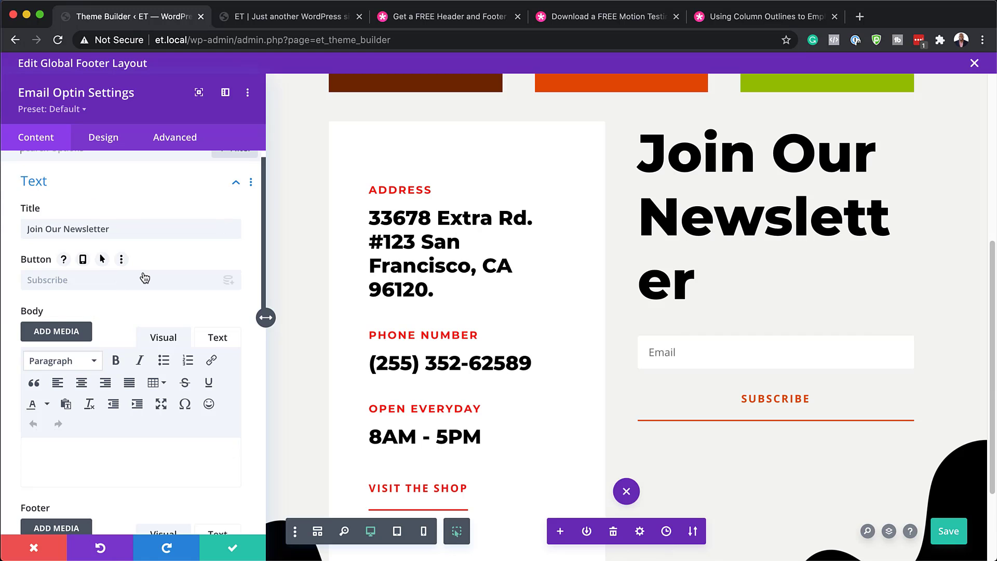
{"action": "scroll", "coordinate": [162, 305], "scroll_direction": "up", "scroll_amount": 1}
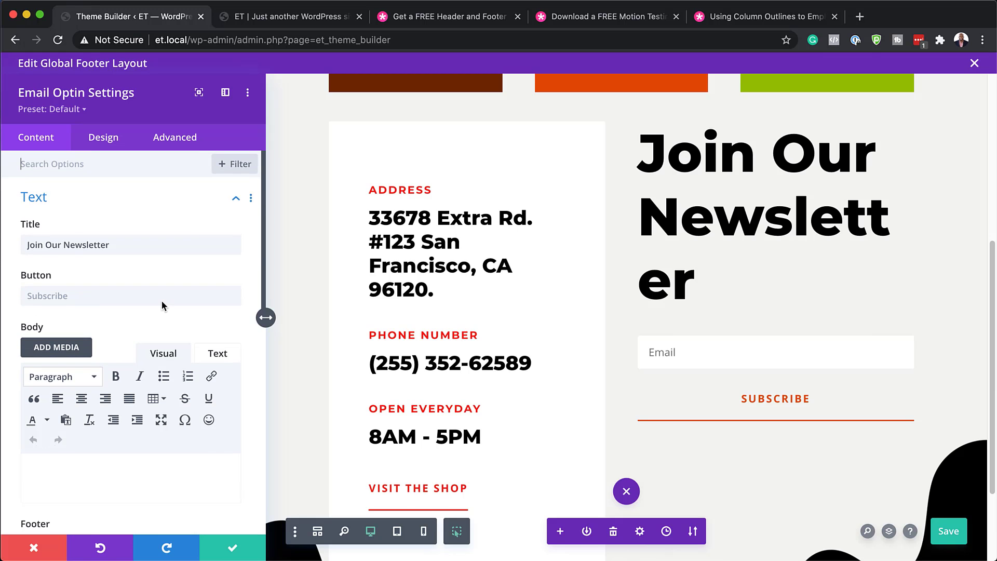
{"action": "scroll", "coordinate": [162, 305], "scroll_direction": "down", "scroll_amount": 5}
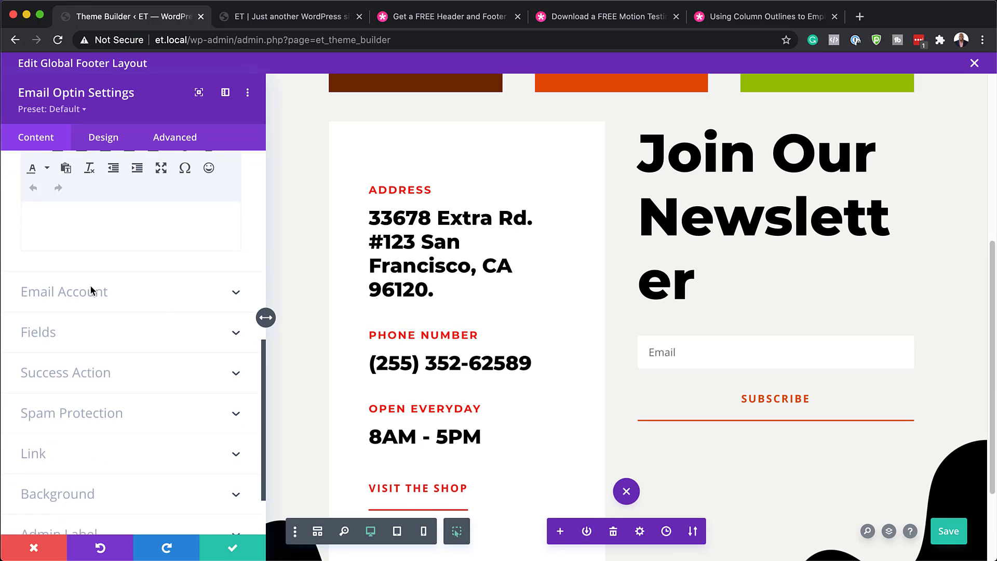
{"action": "left_click", "coordinate": [90, 294]}
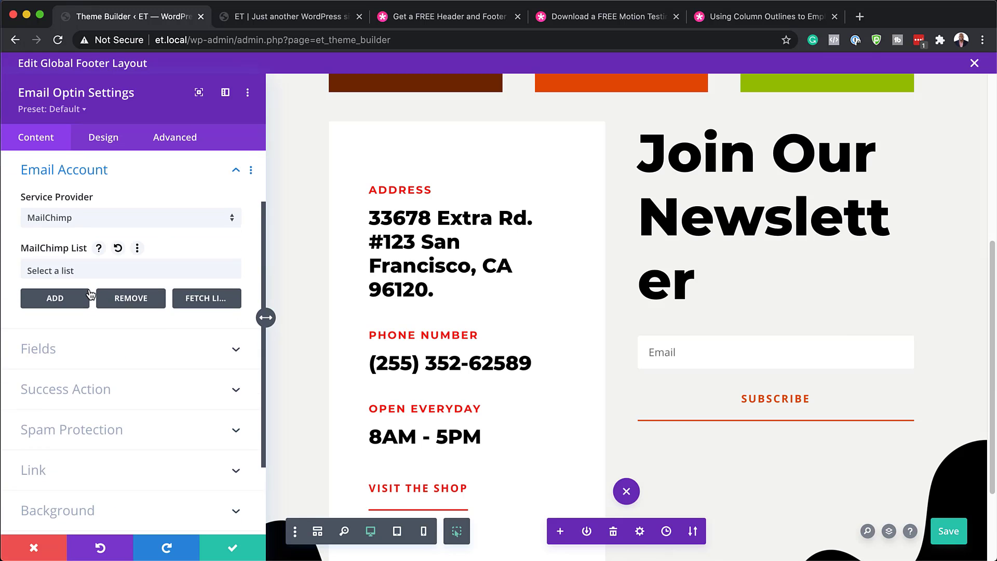
{"action": "left_click", "coordinate": [110, 224]}
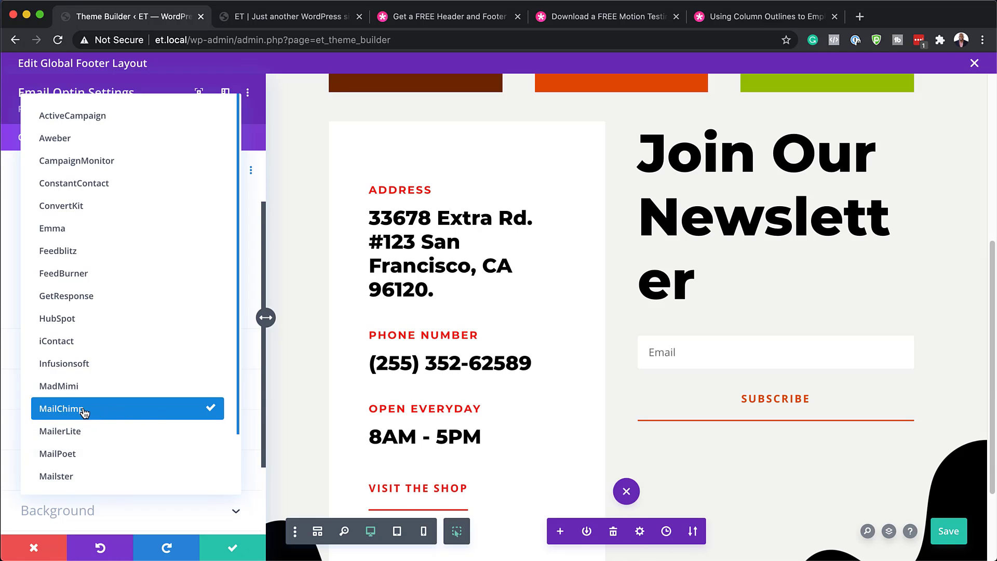
{"action": "left_click", "coordinate": [13, 320]}
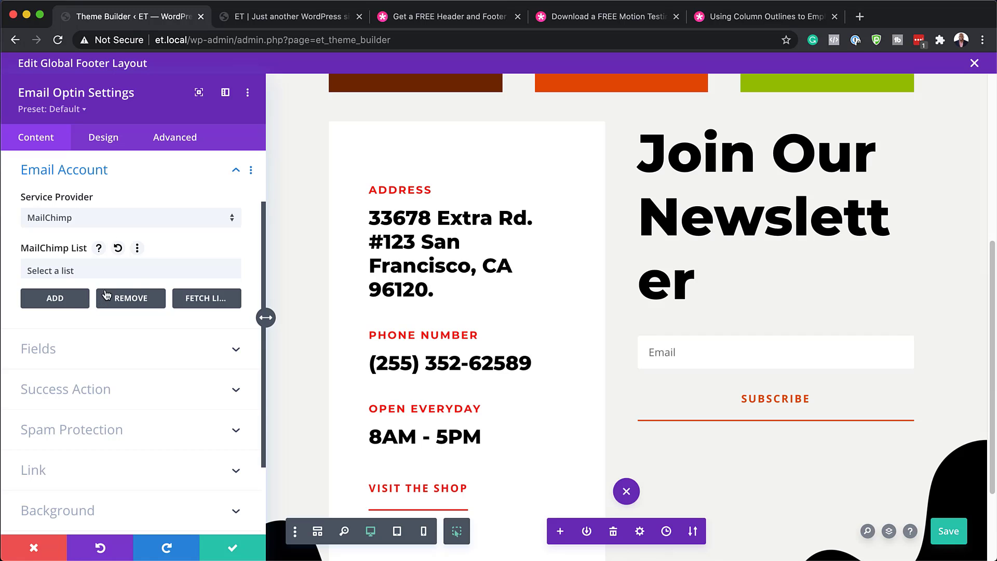
{"action": "left_click", "coordinate": [148, 274]}
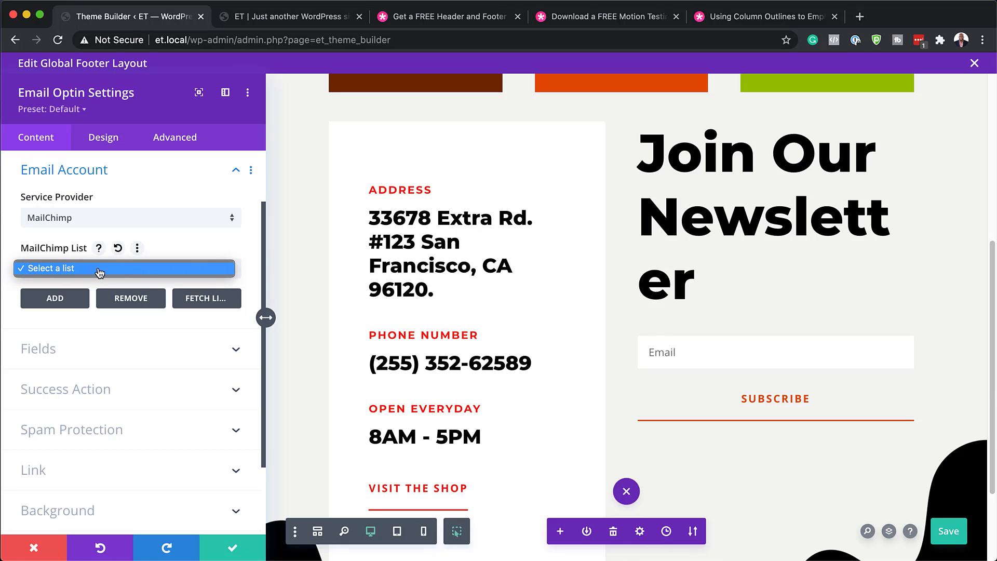
{"action": "left_click", "coordinate": [94, 396]}
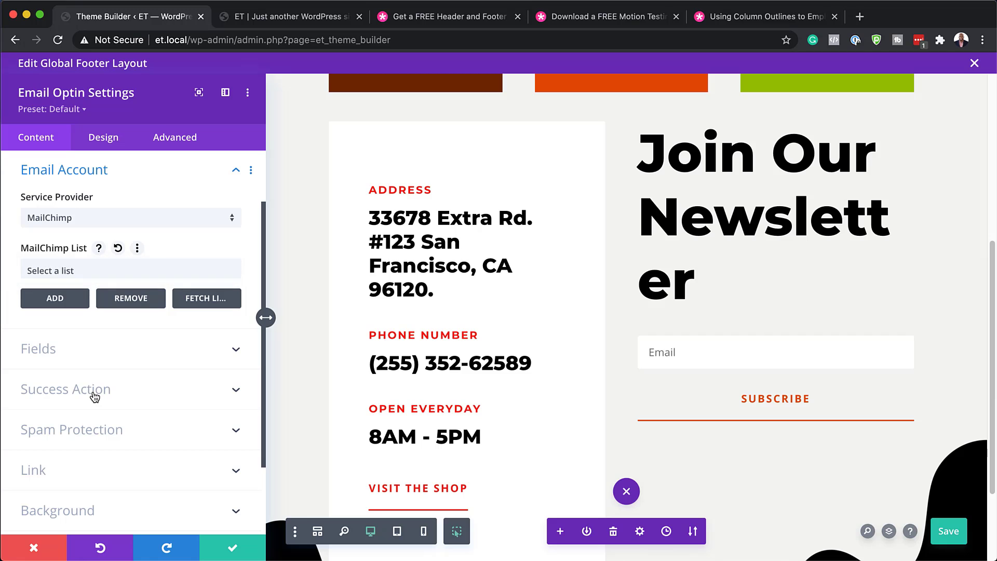
Step: Change the newsletter form's success action to 'Redirect to a custom URL' and close its settings
{"action": "left_click", "coordinate": [96, 393]}
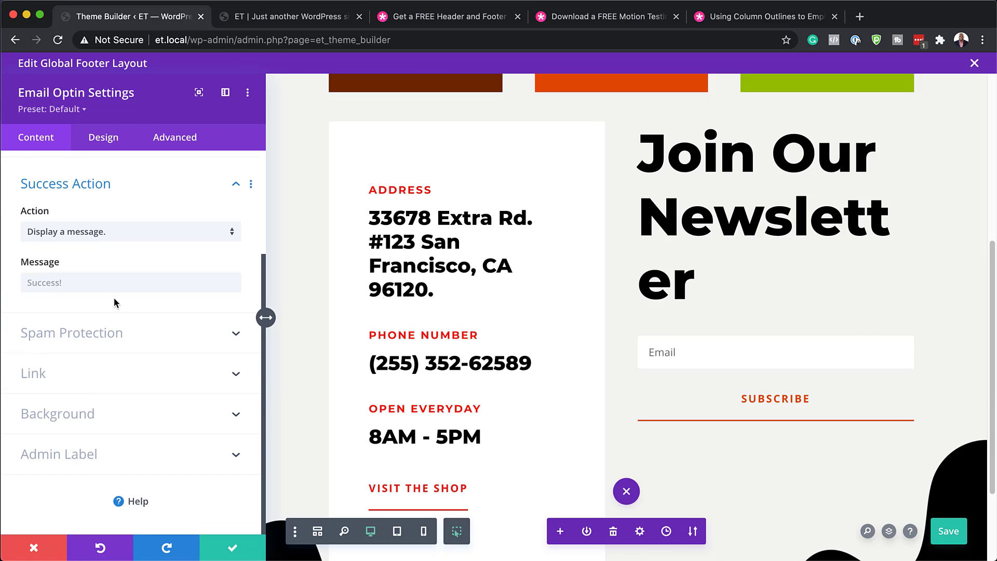
{"action": "left_click", "coordinate": [76, 282]}
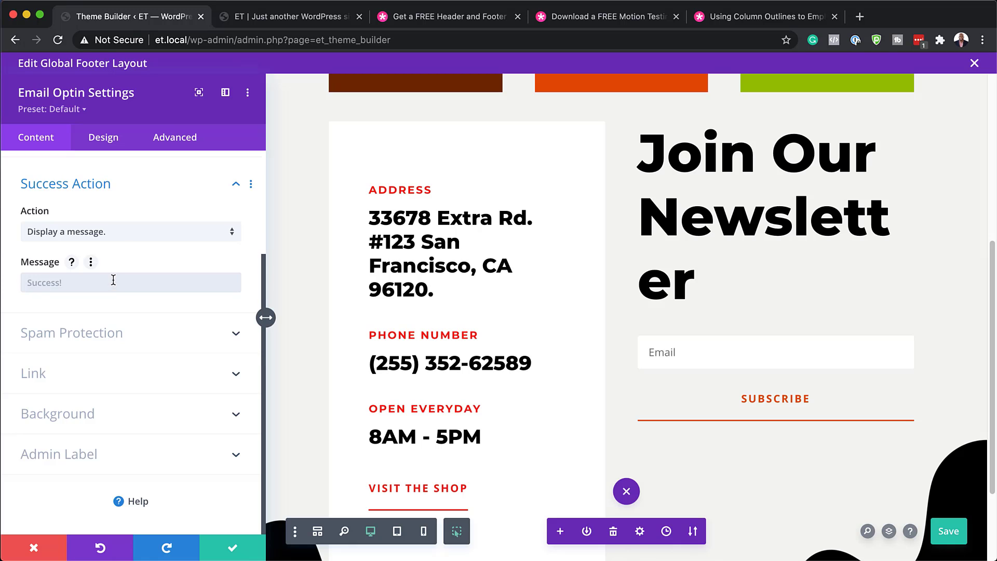
{"action": "left_click", "coordinate": [130, 232]}
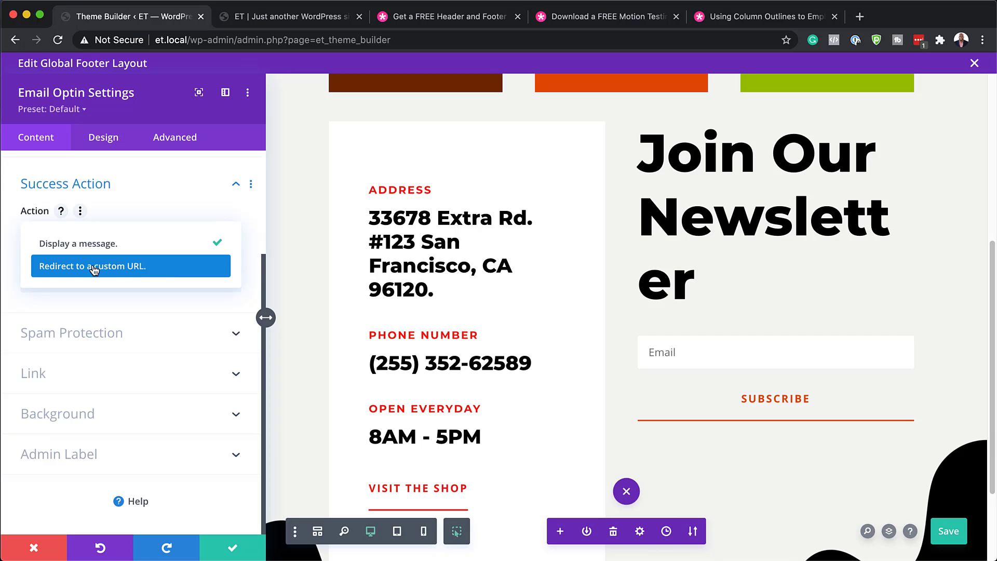
{"action": "left_click", "coordinate": [160, 272]}
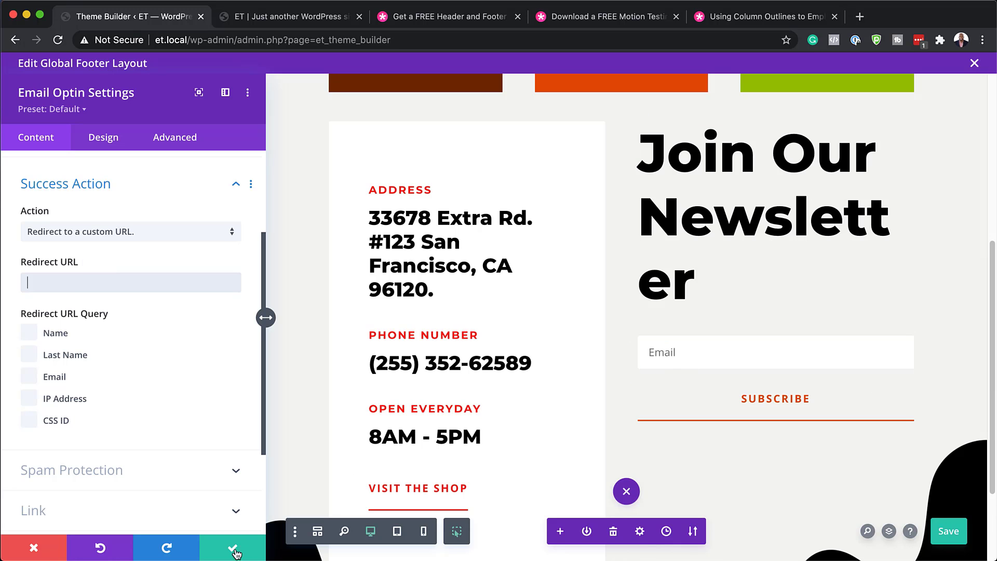
{"action": "left_click", "coordinate": [34, 548]}
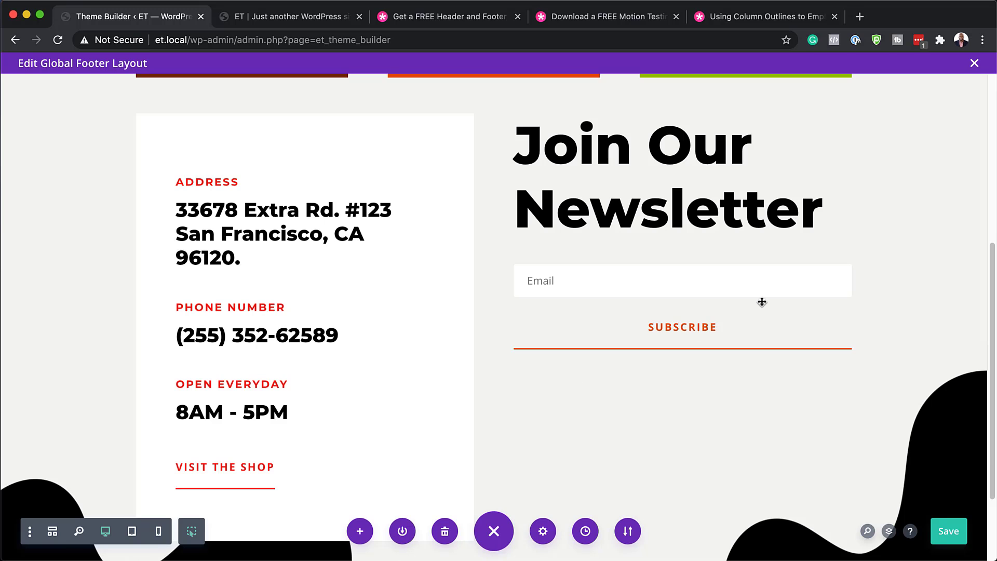
Step: Delete the footer section's background image, then discard all changes so the wavy background stays
{"action": "scroll", "coordinate": [762, 302], "scroll_direction": "down", "scroll_amount": 3}
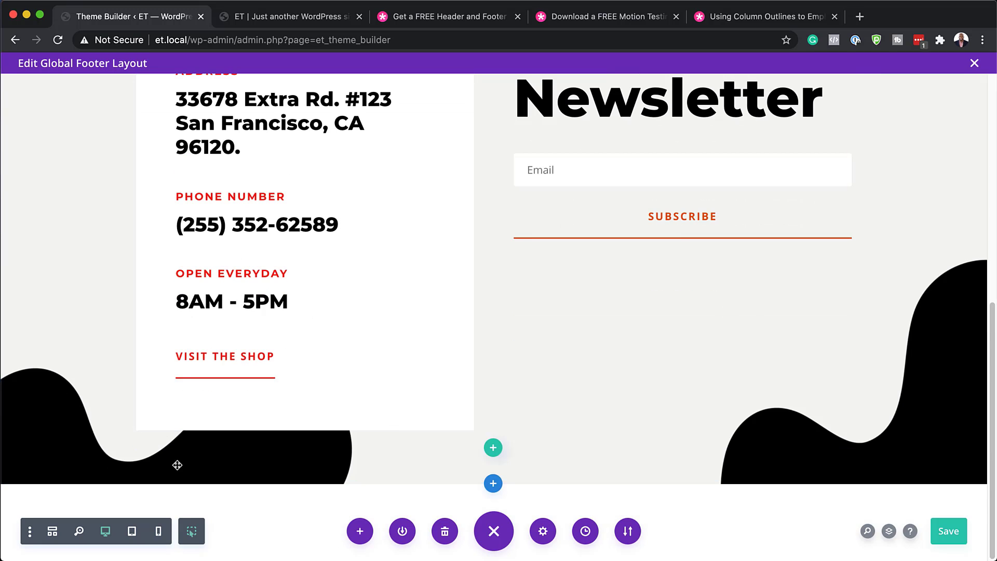
{"action": "scroll", "coordinate": [91, 289], "scroll_direction": "up", "scroll_amount": 3}
{"action": "scroll", "coordinate": [91, 290], "scroll_direction": "up", "scroll_amount": 5}
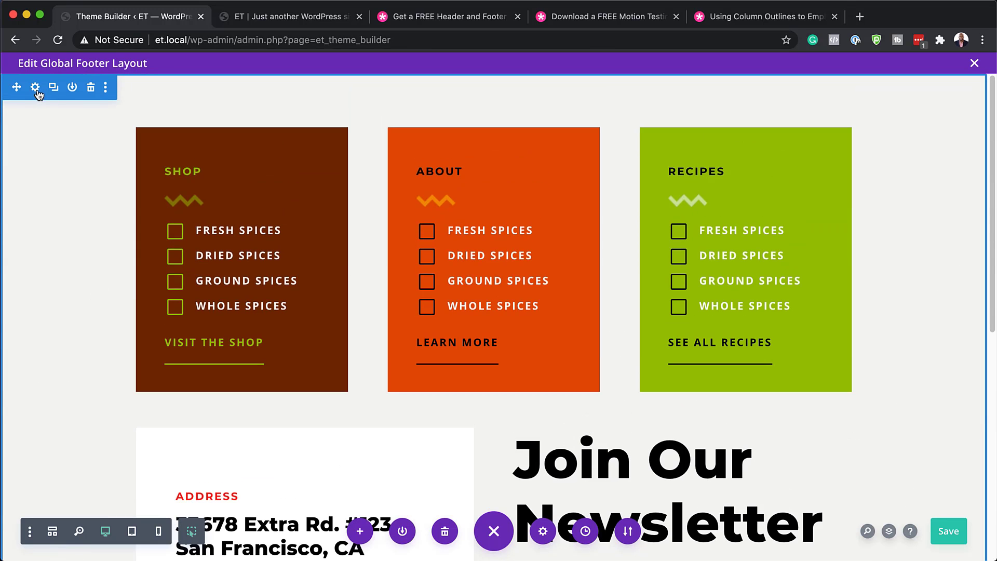
{"action": "left_click", "coordinate": [35, 89]}
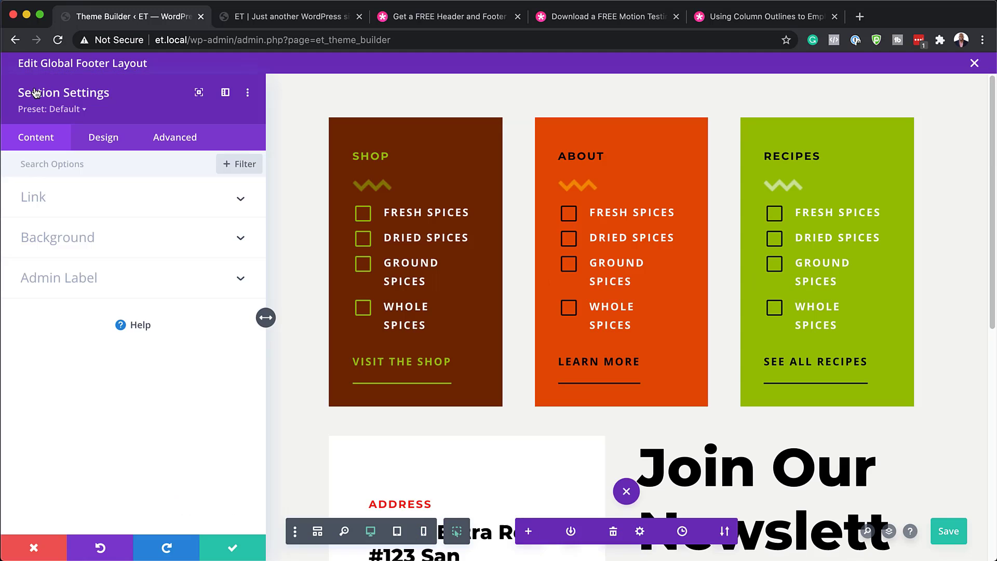
{"action": "left_click", "coordinate": [87, 239]}
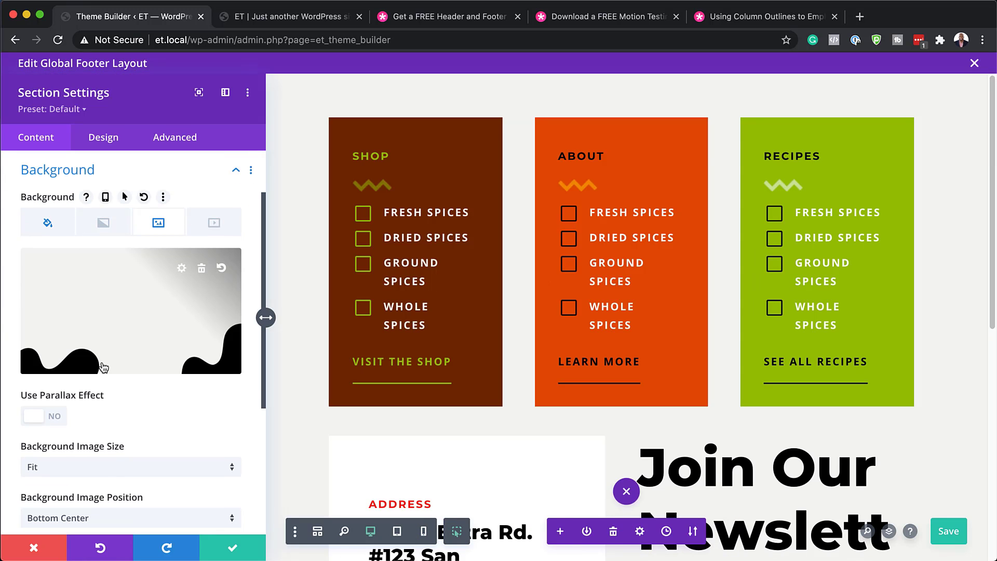
{"action": "scroll", "coordinate": [462, 334], "scroll_direction": "down", "scroll_amount": 8}
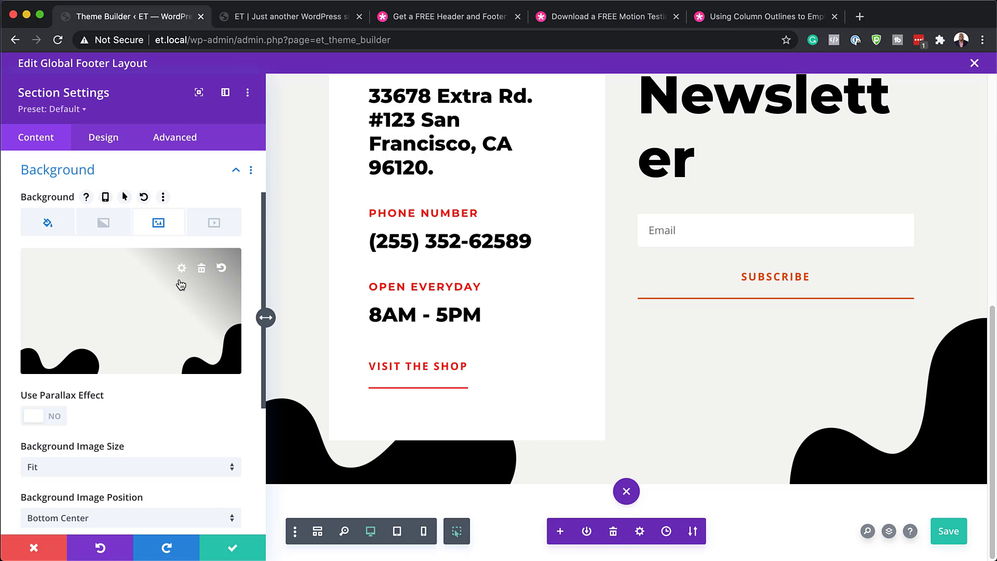
{"action": "left_click", "coordinate": [204, 270]}
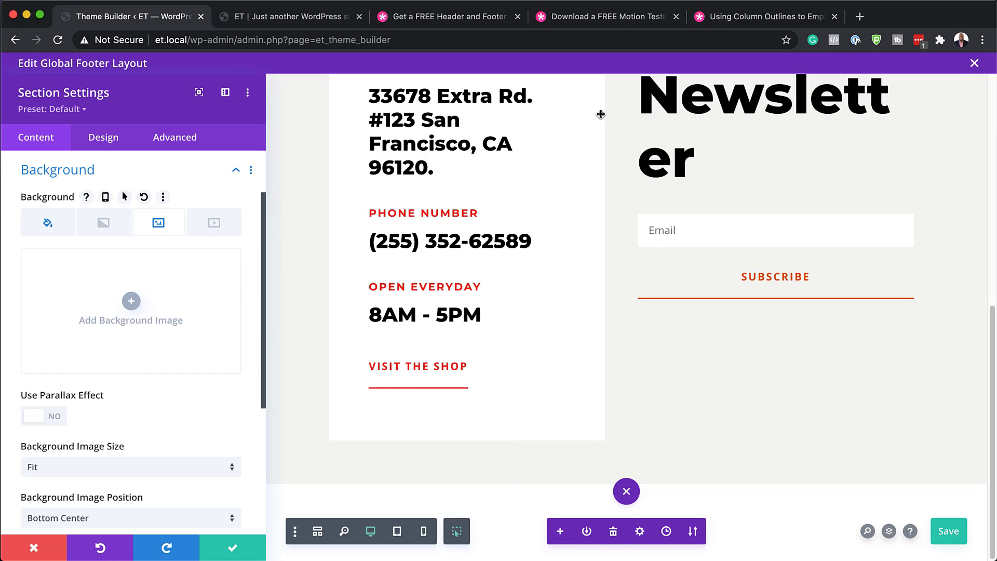
{"action": "scroll", "coordinate": [742, 343], "scroll_direction": "up", "scroll_amount": 4}
{"action": "scroll", "coordinate": [742, 343], "scroll_direction": "up", "scroll_amount": 5}
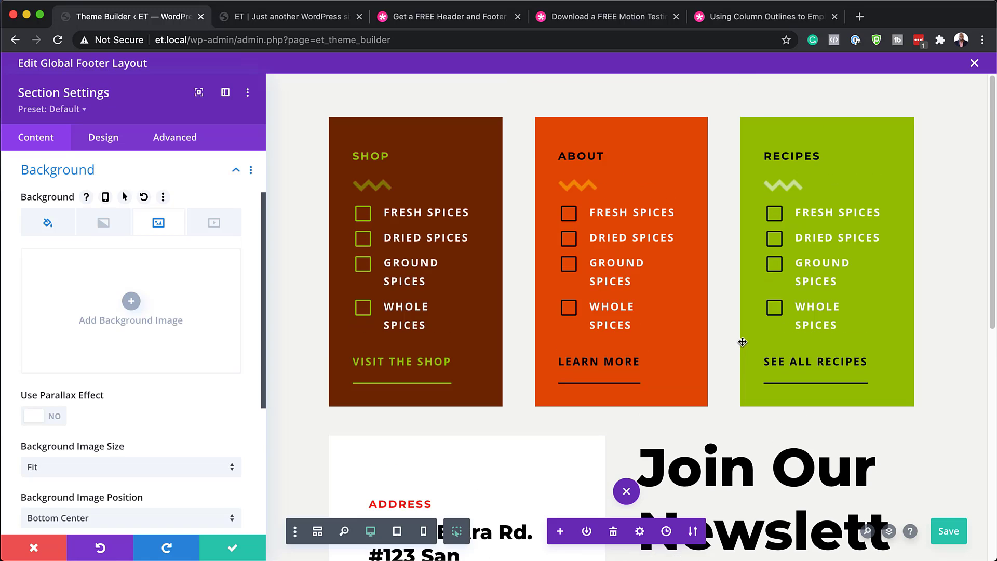
{"action": "left_click", "coordinate": [34, 551]}
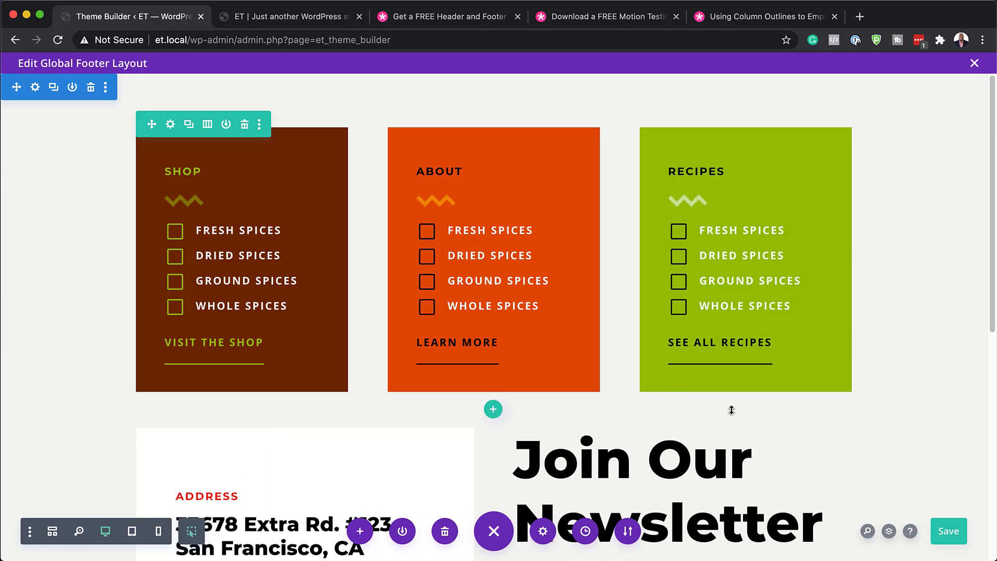
Step: Save the Global Footer layout and close its editor, returning to the template overview
{"action": "left_click", "coordinate": [952, 535]}
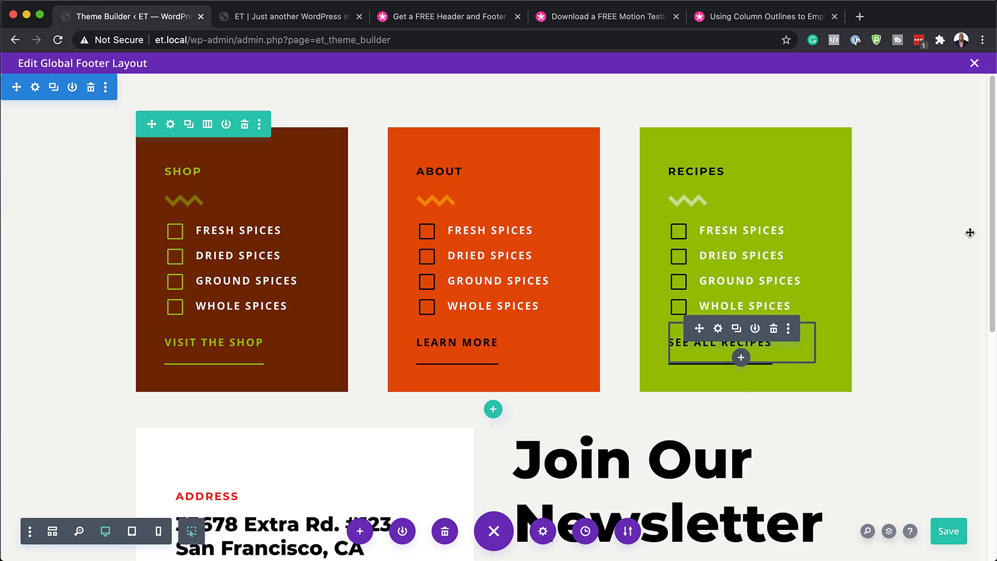
{"action": "left_click", "coordinate": [975, 63]}
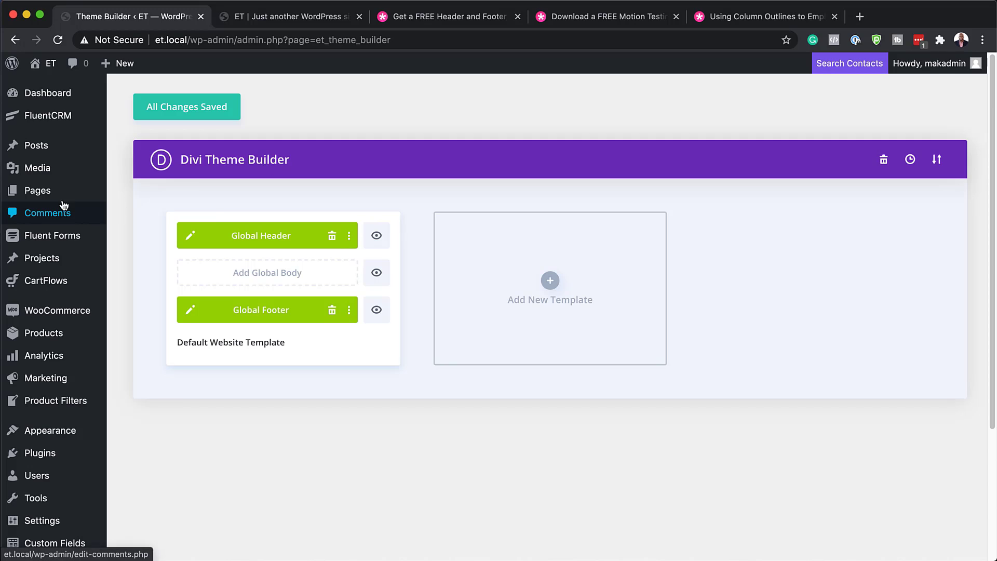
{"action": "mouse_move", "coordinate": [58, 203]}
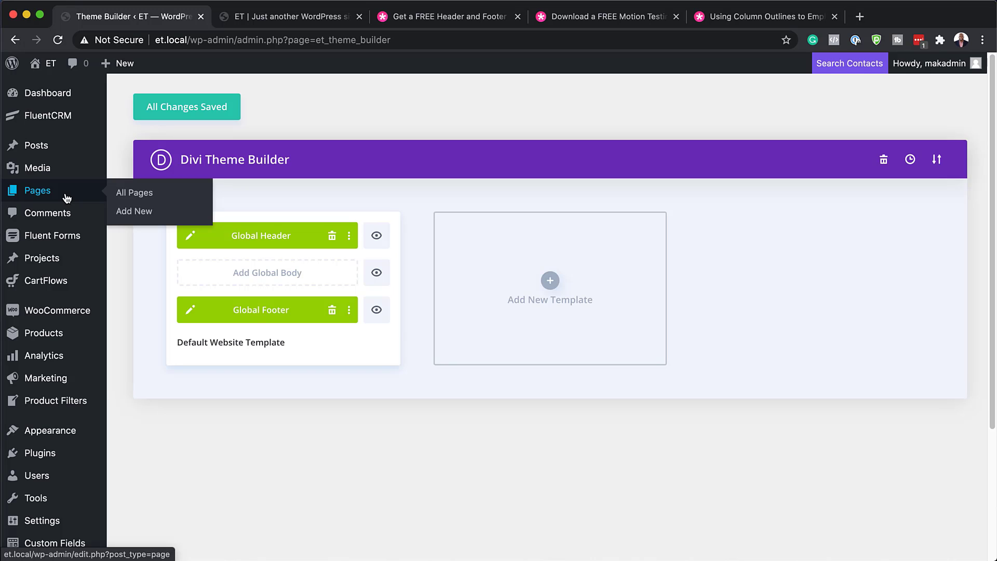
Step: Open the Home page in the Divi Visual Builder and bring up the premade Layout Packs library
{"action": "left_click", "coordinate": [133, 193]}
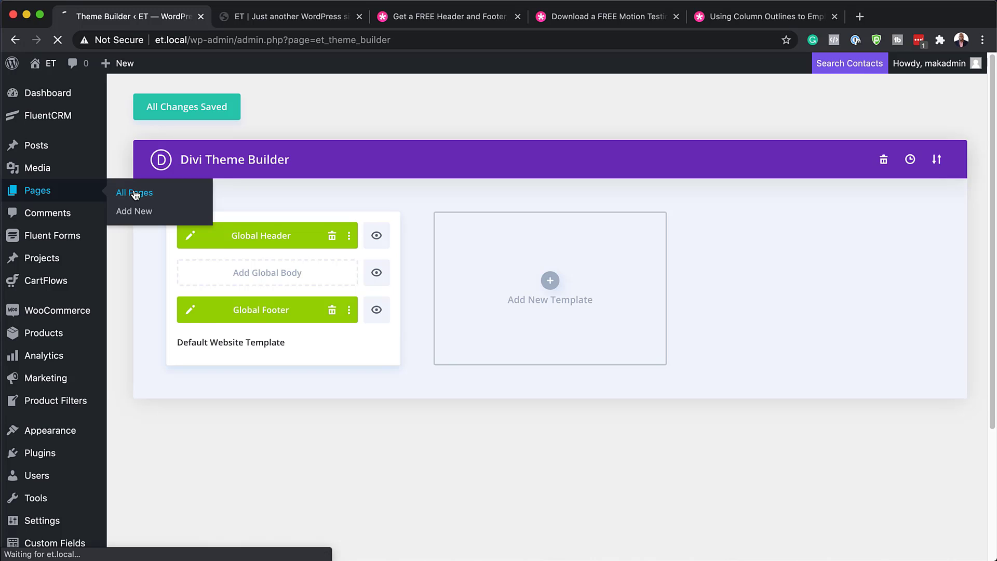
{"action": "scroll", "coordinate": [418, 345], "scroll_direction": "down", "scroll_amount": 2}
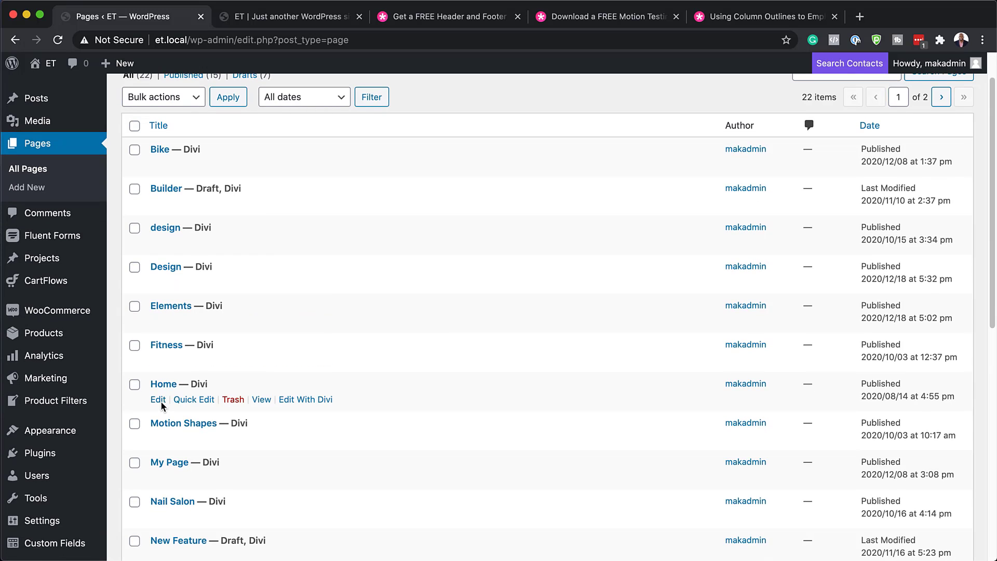
{"action": "left_click", "coordinate": [158, 401]}
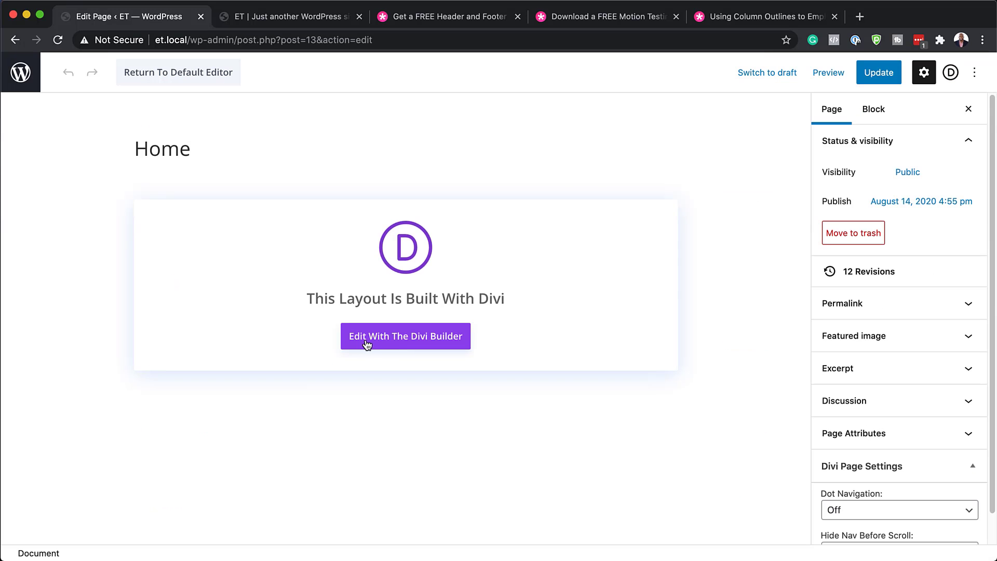
{"action": "left_click", "coordinate": [415, 339]}
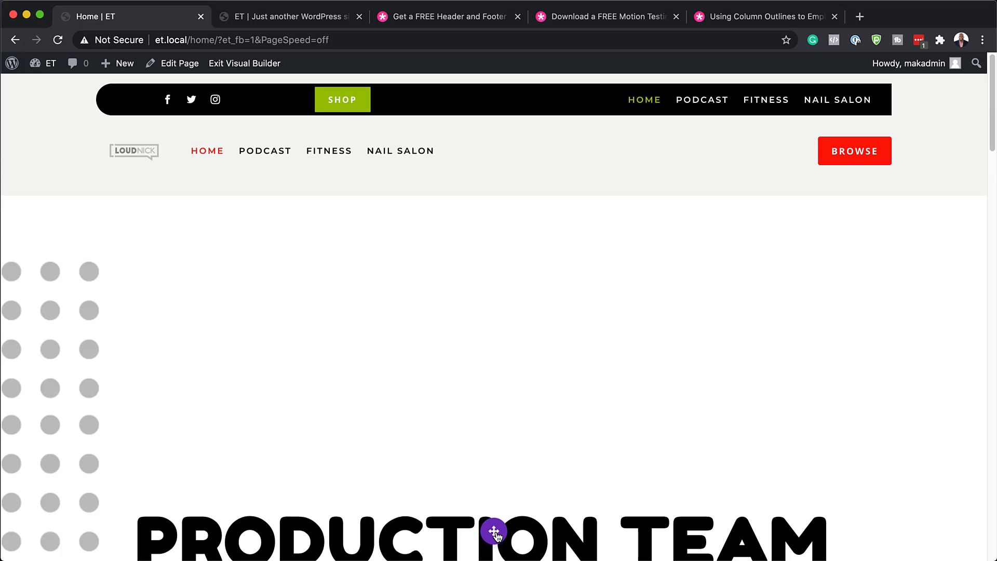
{"action": "left_click", "coordinate": [496, 531]}
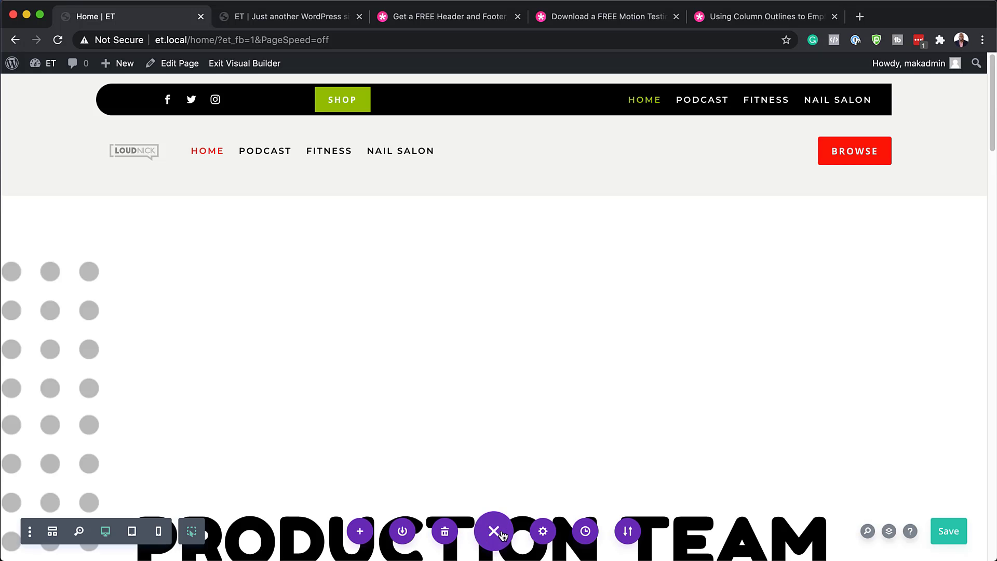
{"action": "left_click", "coordinate": [361, 531]}
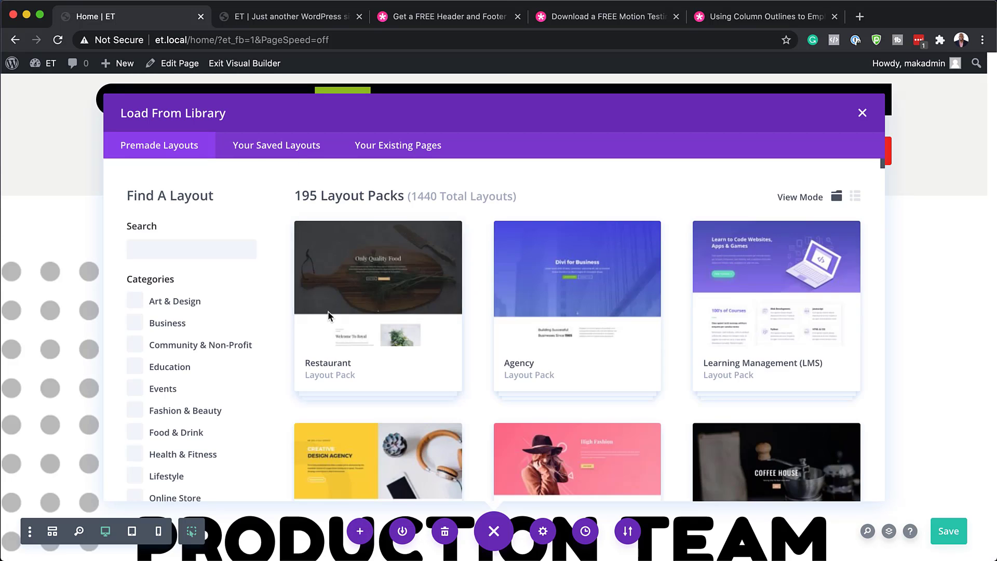
Step: Search the library for 'spices' and apply the Spice Shop Home Page layout, replacing existing content
{"action": "left_click", "coordinate": [223, 251]}
{"action": "type", "text": "spices"}
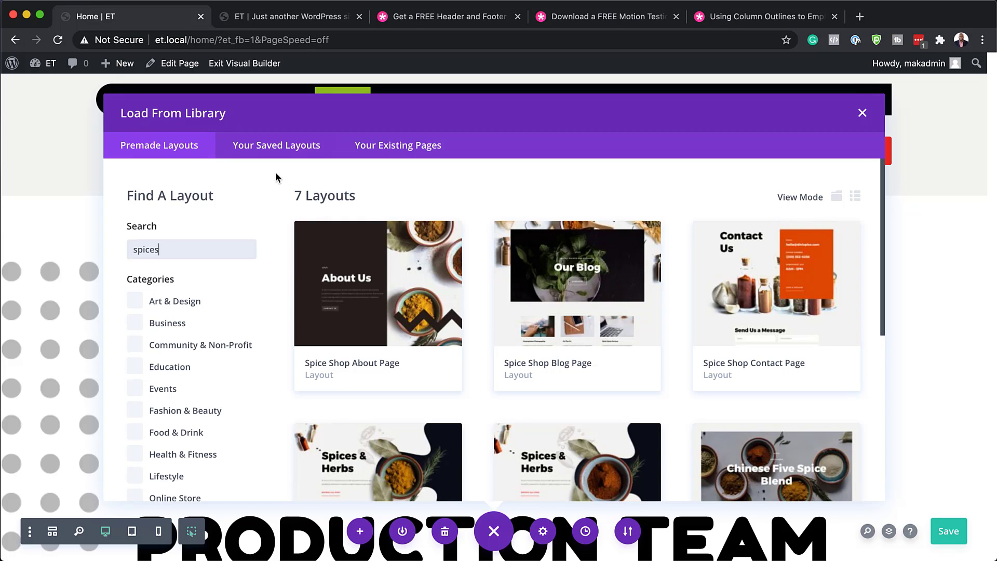
{"action": "scroll", "coordinate": [575, 380], "scroll_direction": "down", "scroll_amount": 1}
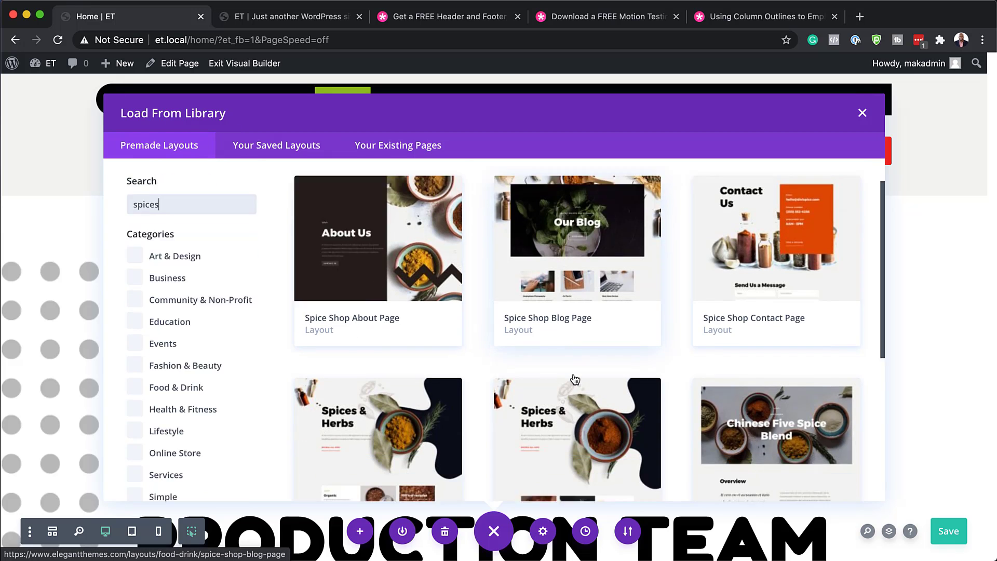
{"action": "scroll", "coordinate": [575, 379], "scroll_direction": "down", "scroll_amount": 3}
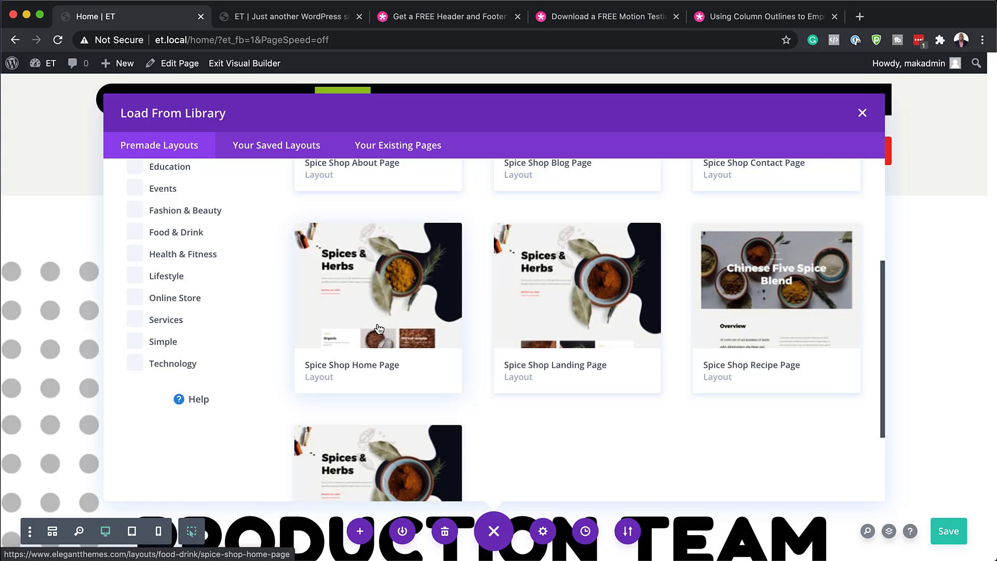
{"action": "left_click", "coordinate": [335, 359]}
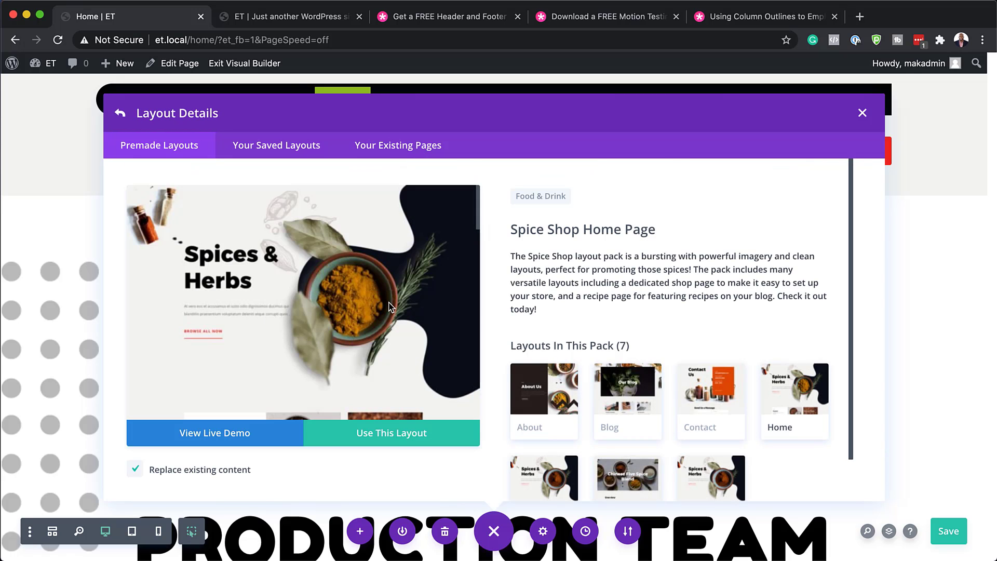
{"action": "left_click", "coordinate": [408, 440]}
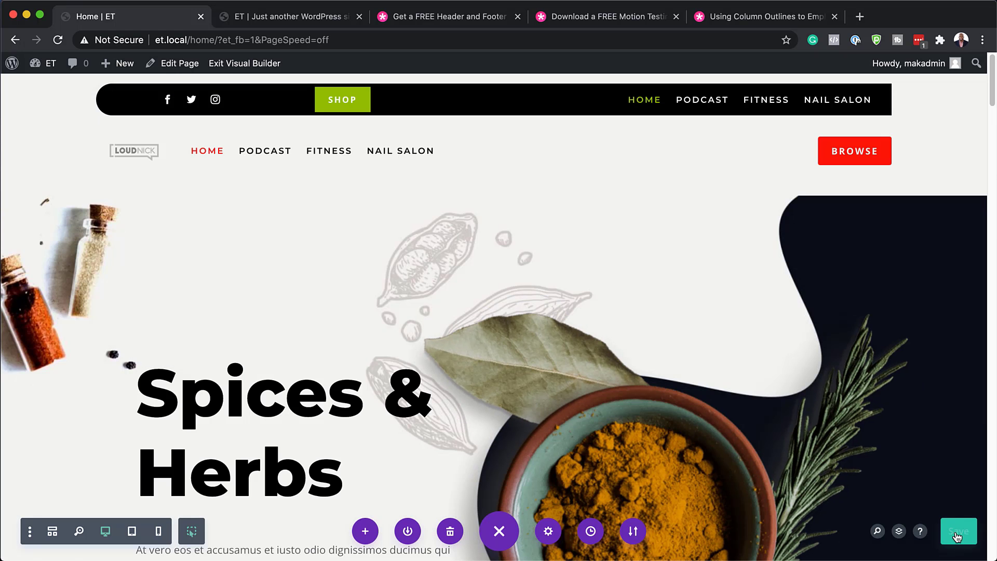
Step: Save the Home page, exit the Visual Builder to the live site, and close the extra tab
{"action": "left_click", "coordinate": [957, 536]}
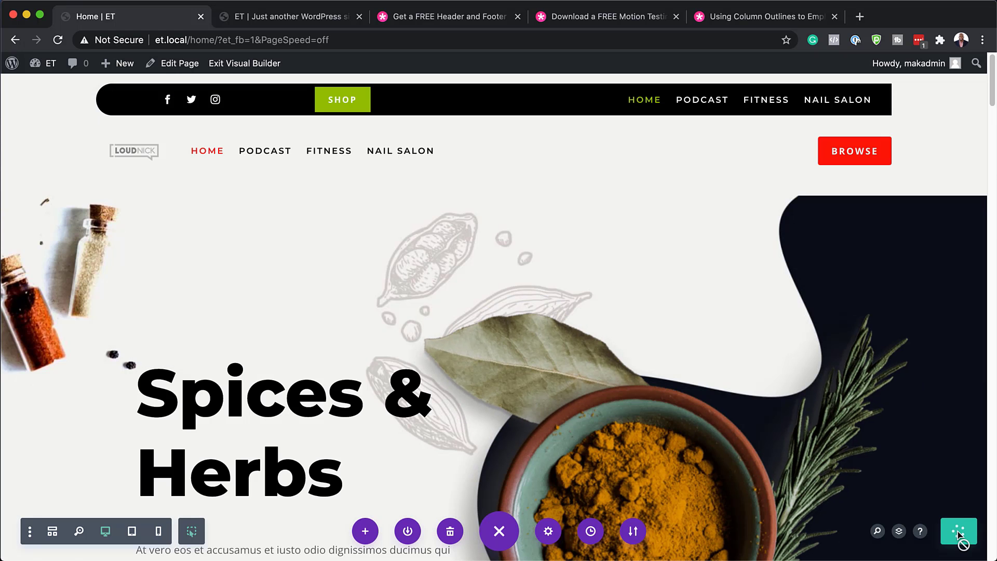
{"action": "left_click", "coordinate": [266, 68]}
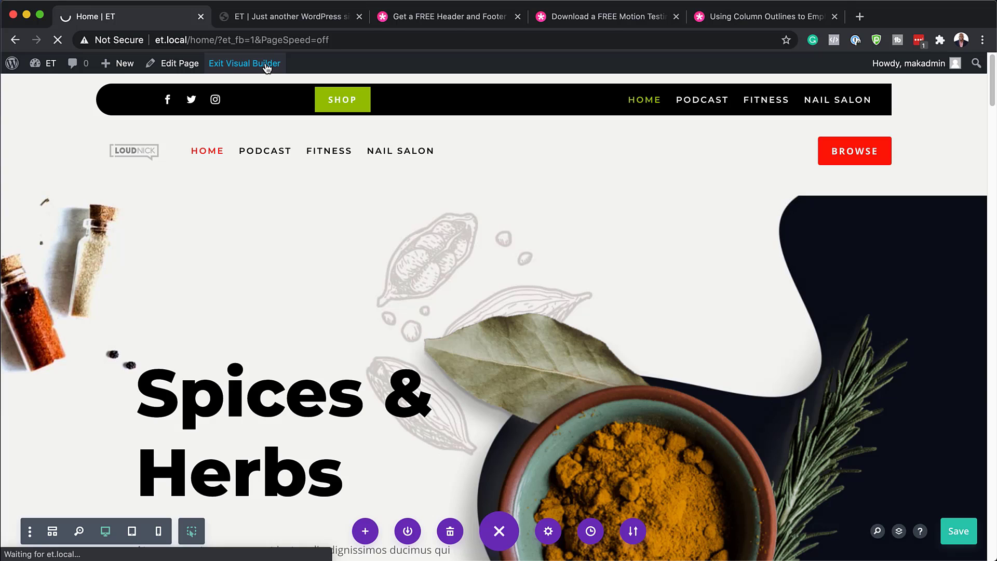
{"action": "left_click", "coordinate": [359, 16]}
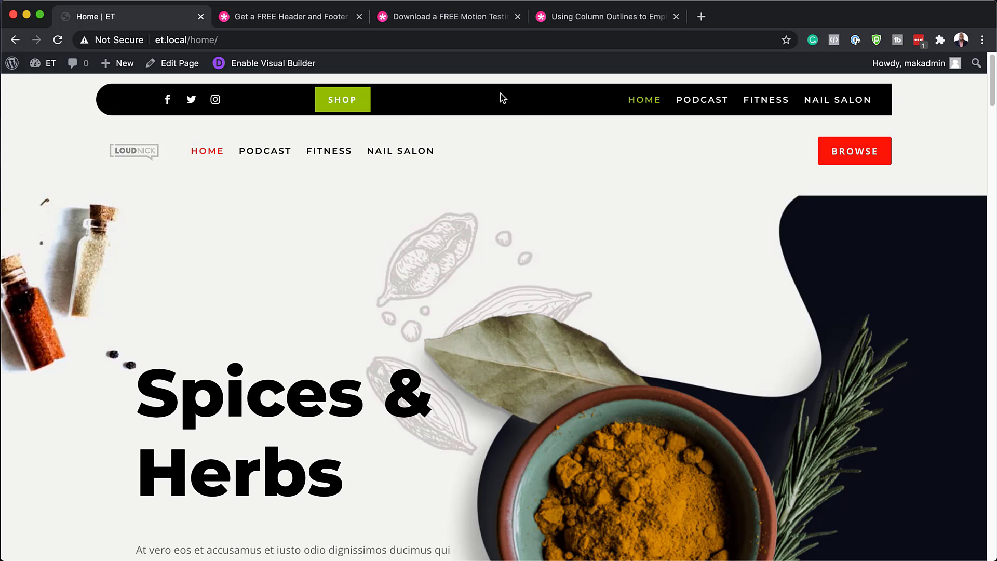
Step: Scroll through the live Spice Shop Home page down to the footer and back up
{"action": "scroll", "coordinate": [516, 396], "scroll_direction": "down", "scroll_amount": 10}
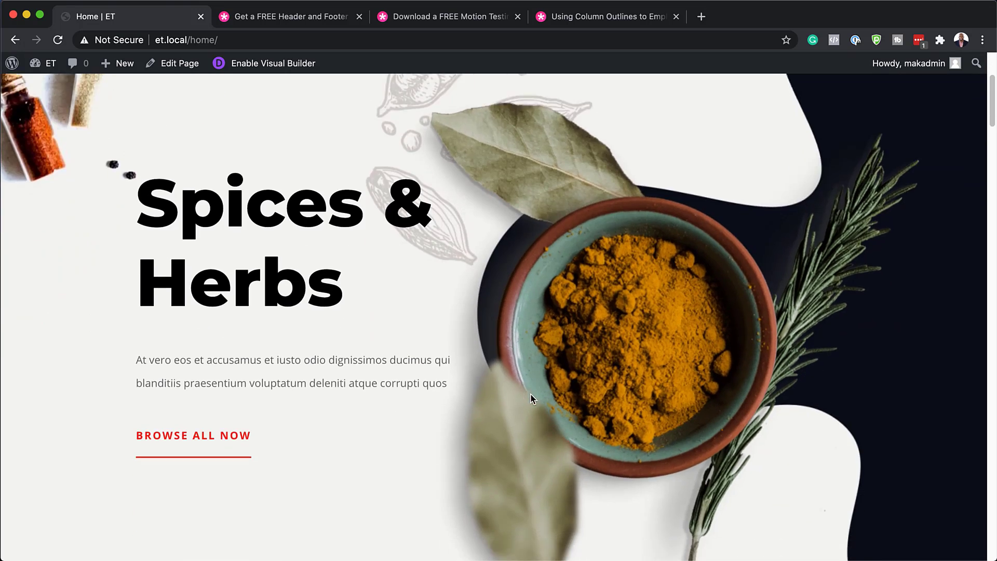
{"action": "scroll", "coordinate": [531, 395], "scroll_direction": "down", "scroll_amount": 14}
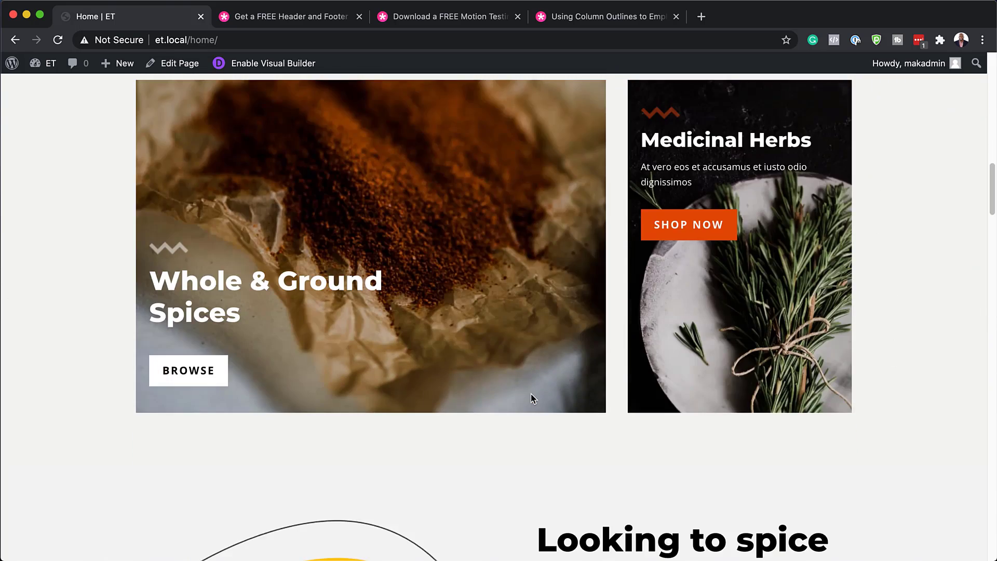
{"action": "scroll", "coordinate": [531, 398], "scroll_direction": "down", "scroll_amount": 14}
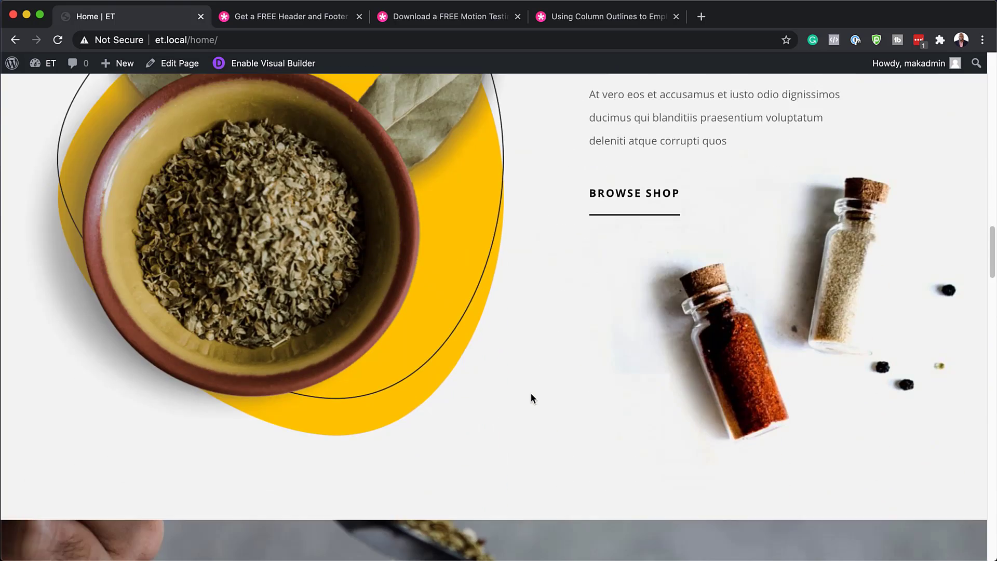
{"action": "scroll", "coordinate": [531, 393], "scroll_direction": "down", "scroll_amount": 20}
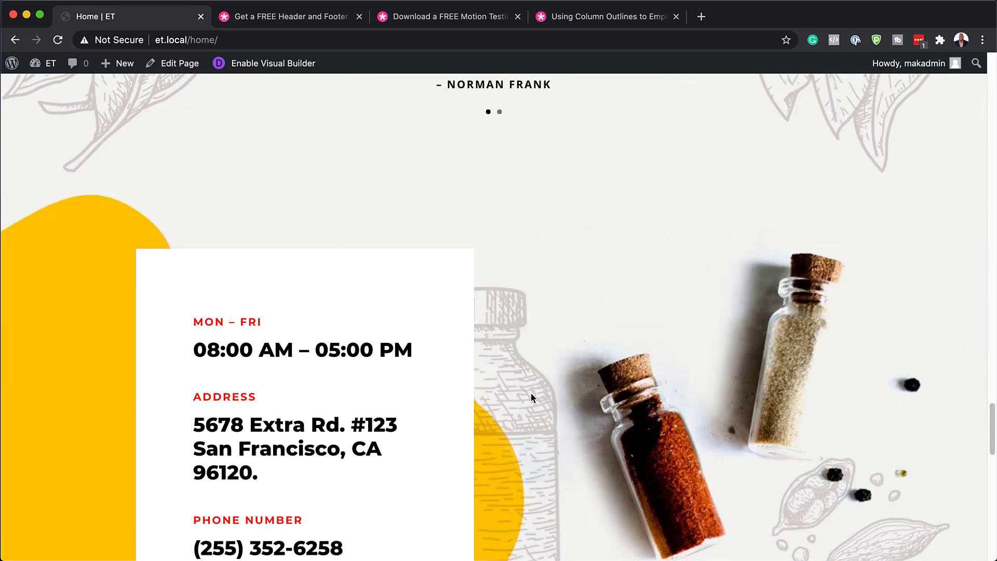
{"action": "scroll", "coordinate": [531, 394], "scroll_direction": "down", "scroll_amount": 10}
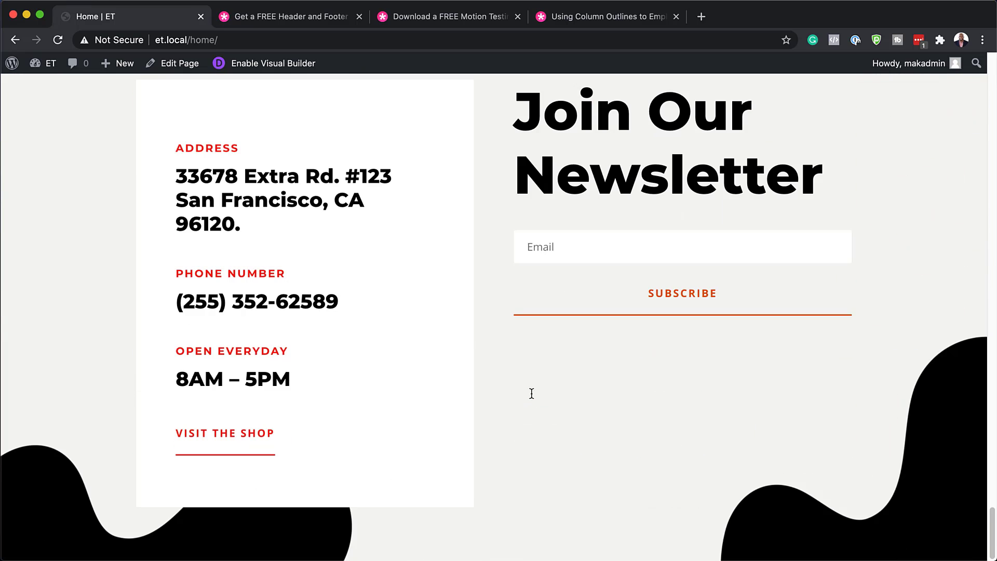
{"action": "scroll", "coordinate": [531, 394], "scroll_direction": "up", "scroll_amount": 20}
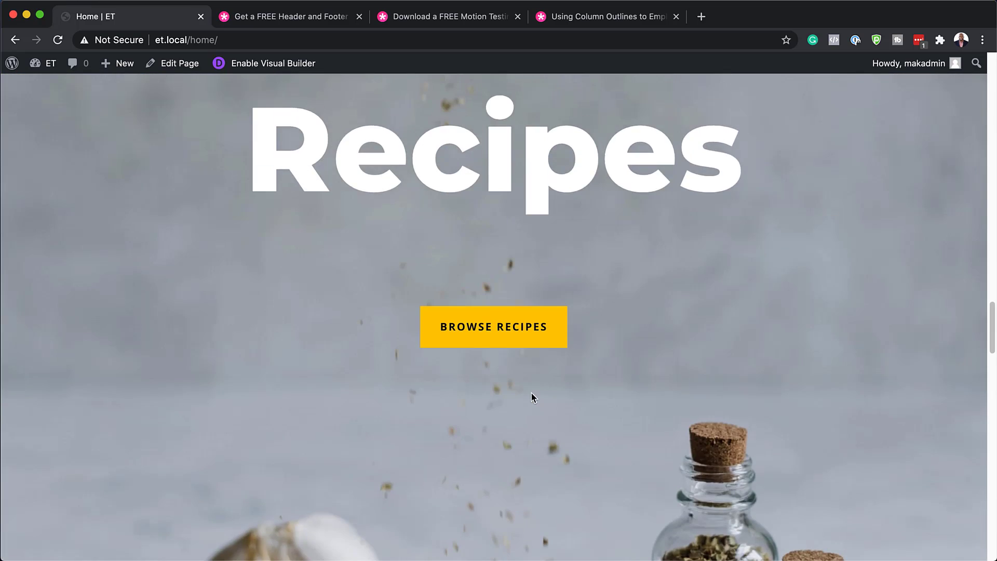
{"action": "scroll", "coordinate": [531, 394], "scroll_direction": "up", "scroll_amount": 20}
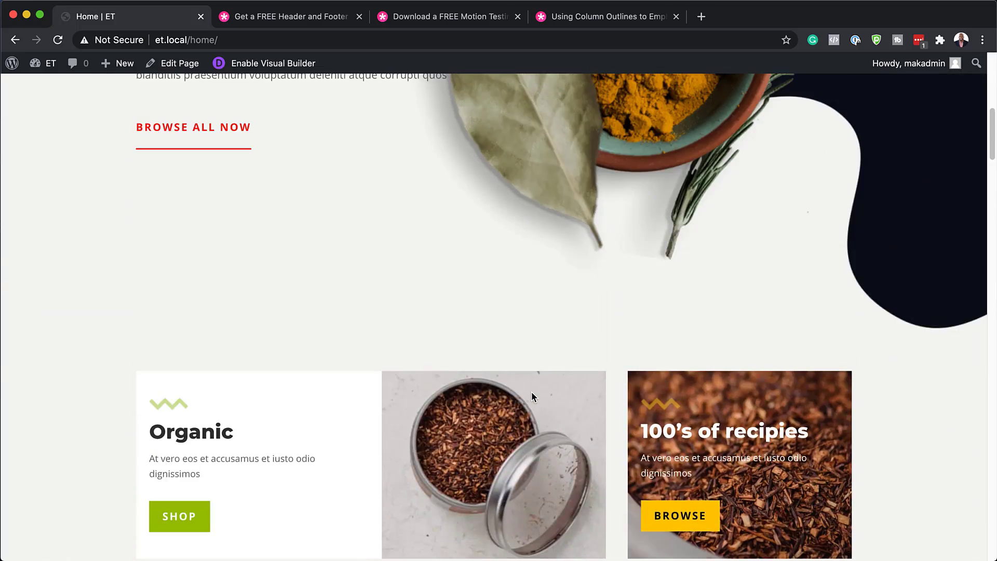